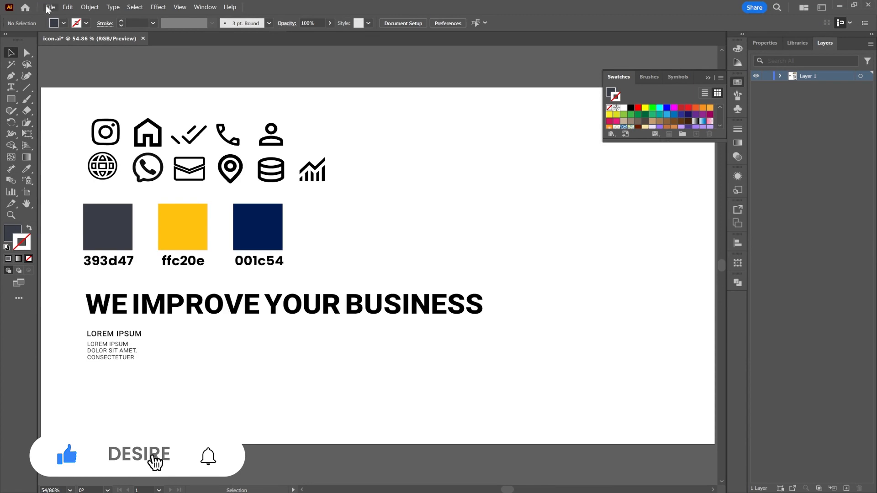
# Step: Create a new A4 document, 210 x 297 mm, with 5 mm bleed and CMYK colour mode
pyautogui.click(50, 7)
pyautogui.click(64, 18)
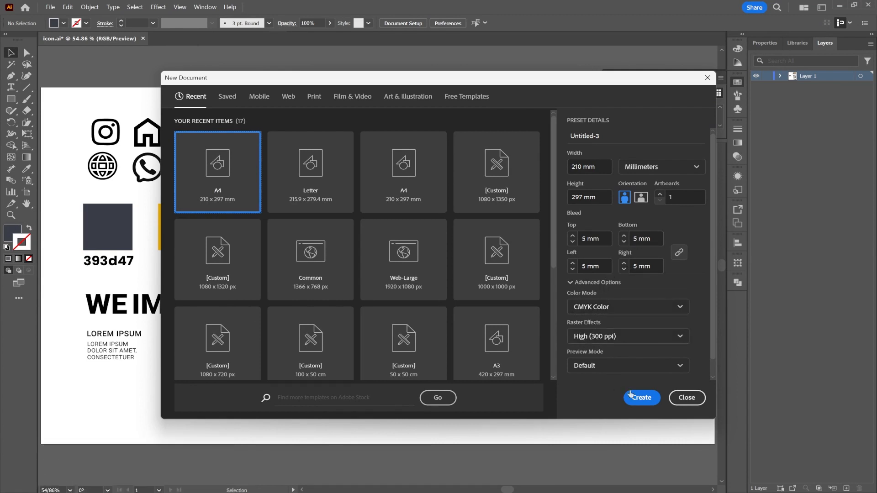
pyautogui.click(644, 399)
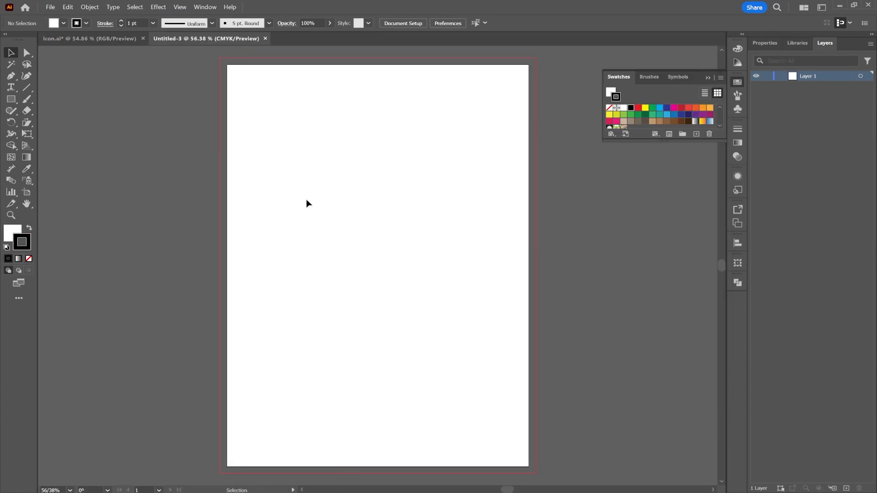
# Step: Create a six-sided polygon with a 17.639 mm radius on the page, using a gray fill and no stroke
pyautogui.moveTo(10, 99); pyautogui.dragTo(42, 133)
pyautogui.click(86, 24)
pyautogui.click(7, 40)
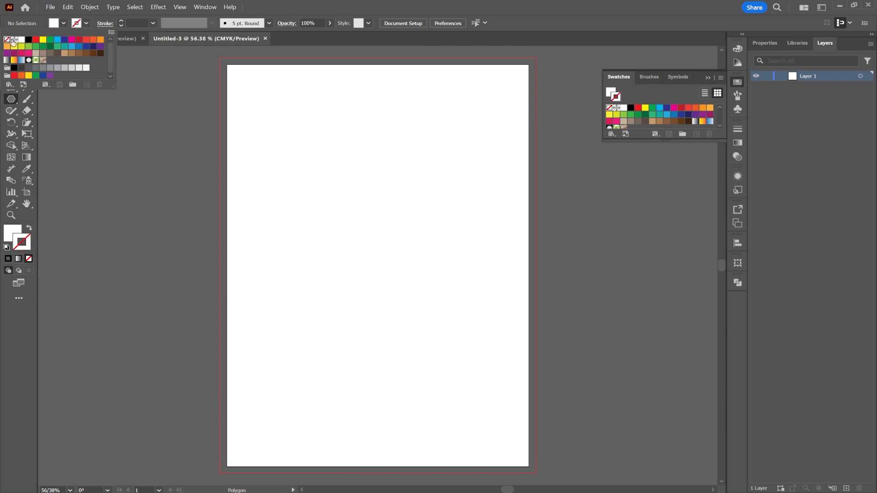
pyautogui.click(61, 24)
pyautogui.click(63, 23)
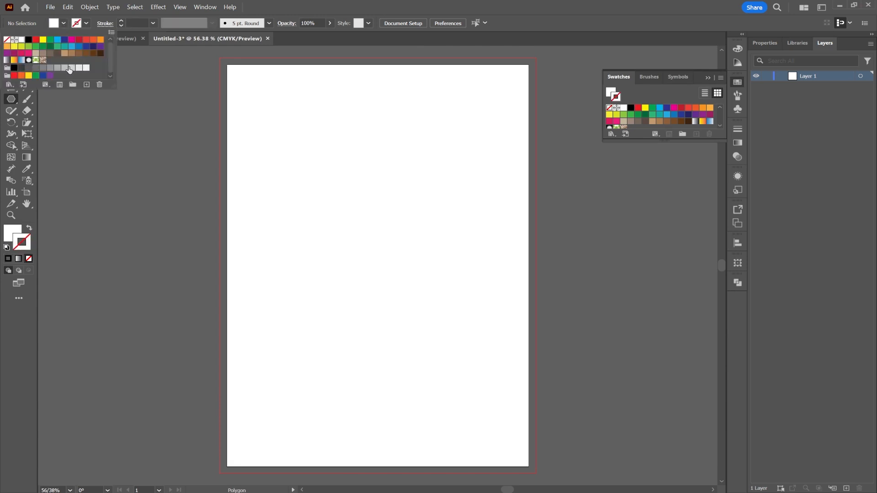
pyautogui.click(51, 68)
pyautogui.click(317, 229)
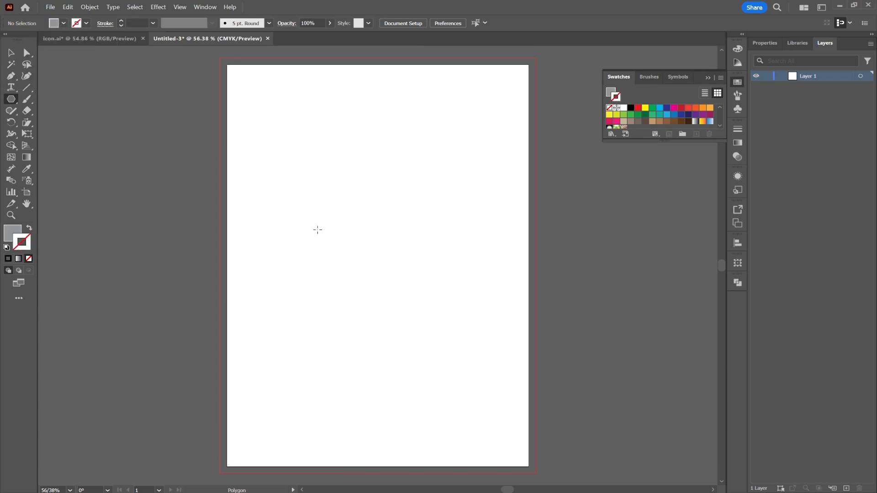
pyautogui.click(320, 236)
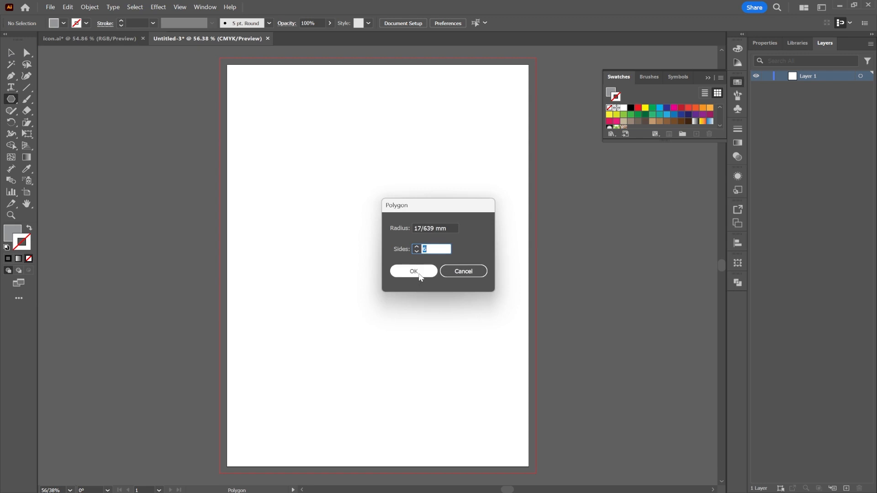
pyautogui.click(413, 271)
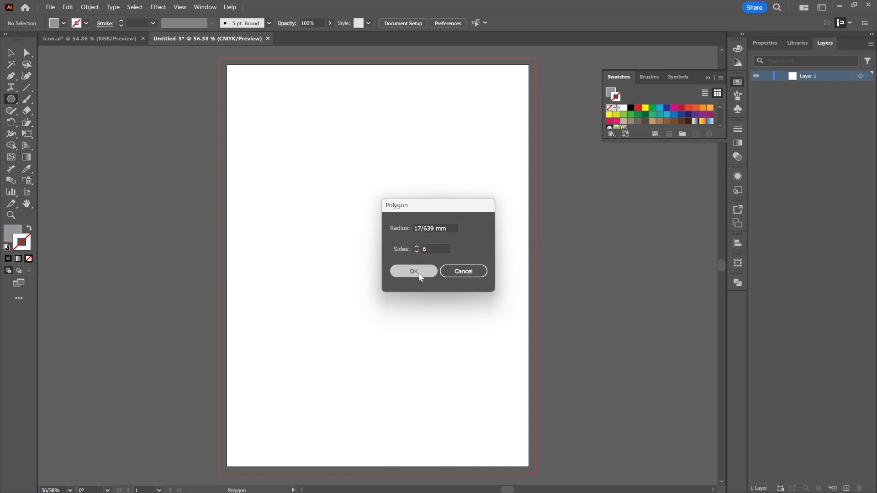
# Step: Enlarge the hexagon to roughly half the page width and place it near the page's left edge
pyautogui.click(13, 54)
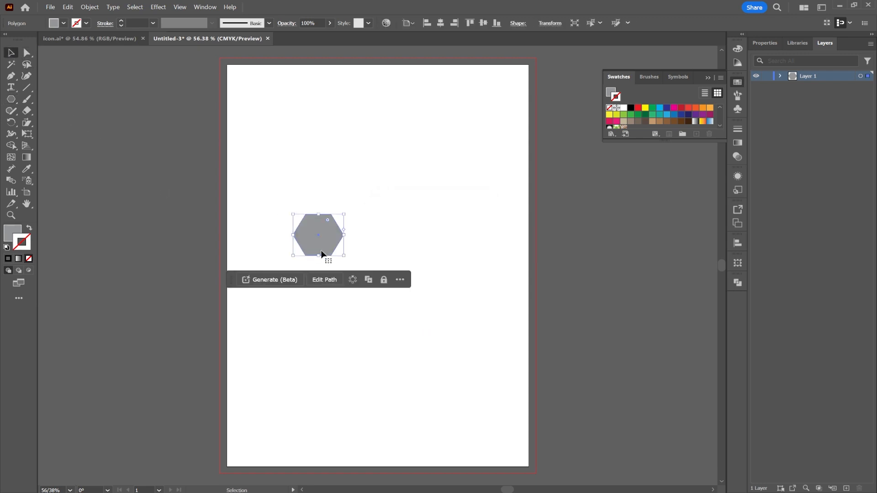
pyautogui.moveTo(345, 256); pyautogui.dragTo(458, 348)
pyautogui.moveTo(419, 292); pyautogui.dragTo(359, 255)
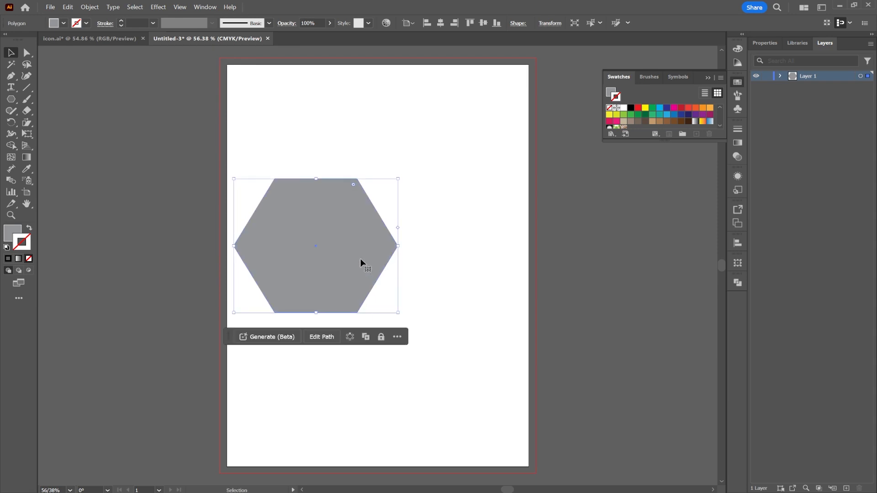
pyautogui.click(542, 258)
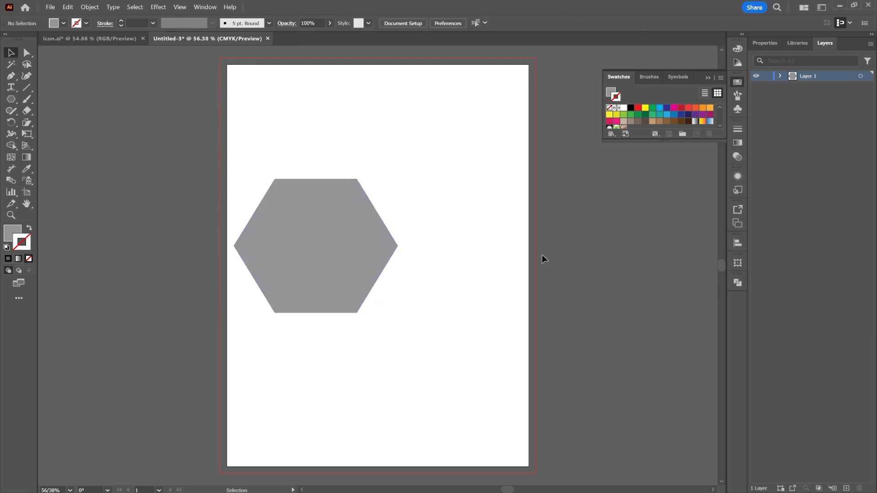
# Step: Draw a horizontal rectangle about 106.5 x 29.3 mm from the page's right edge to overlap the hexagon's right corner
pyautogui.rightClick(12, 99)
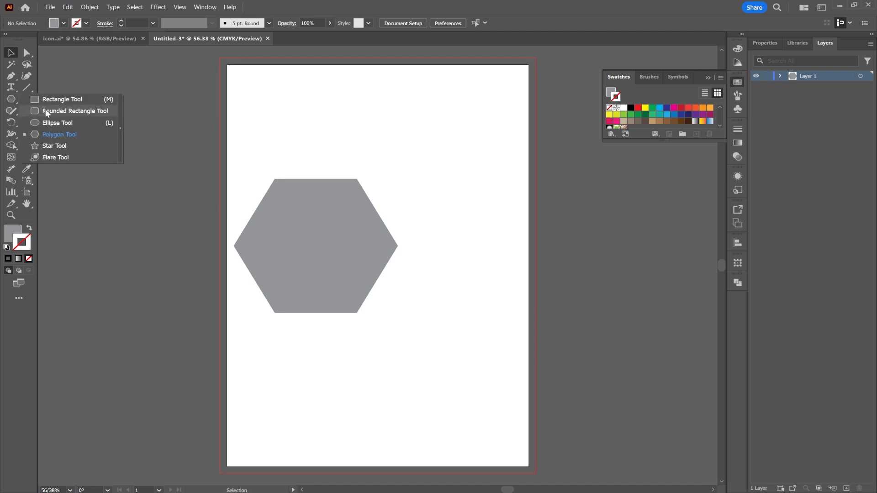
pyautogui.click(55, 100)
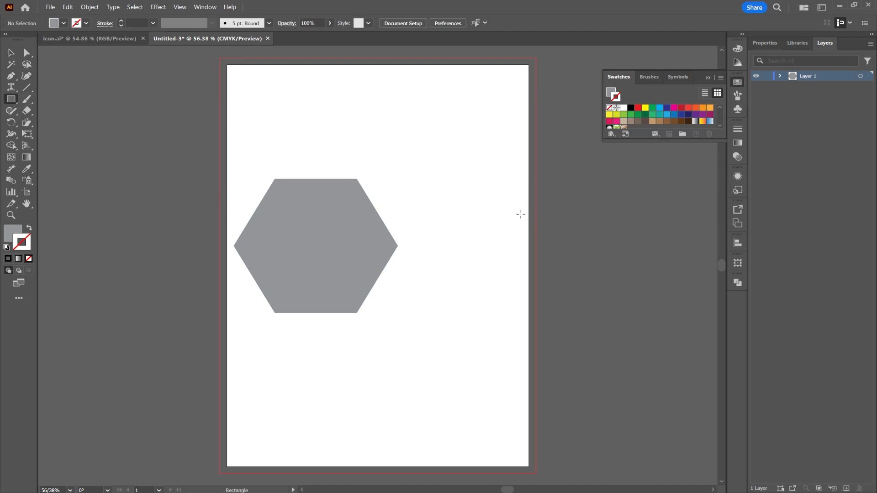
pyautogui.moveTo(529, 210); pyautogui.dragTo(375, 250)
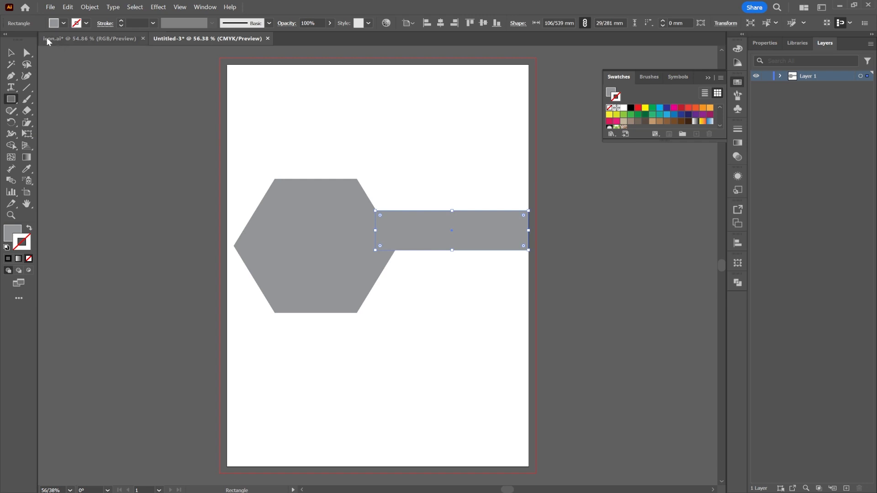
# Step: Center the rectangle vertically on the hexagon and extend its right end to the bleed line, about 109.7 mm wide
pyautogui.click(11, 53)
pyautogui.moveTo(463, 220); pyautogui.dragTo(481, 252)
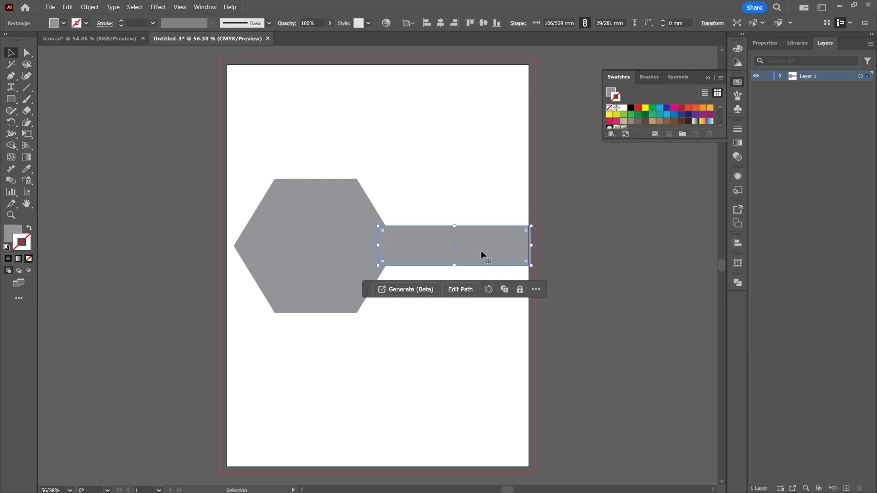
pyautogui.moveTo(533, 245); pyautogui.dragTo(536, 246)
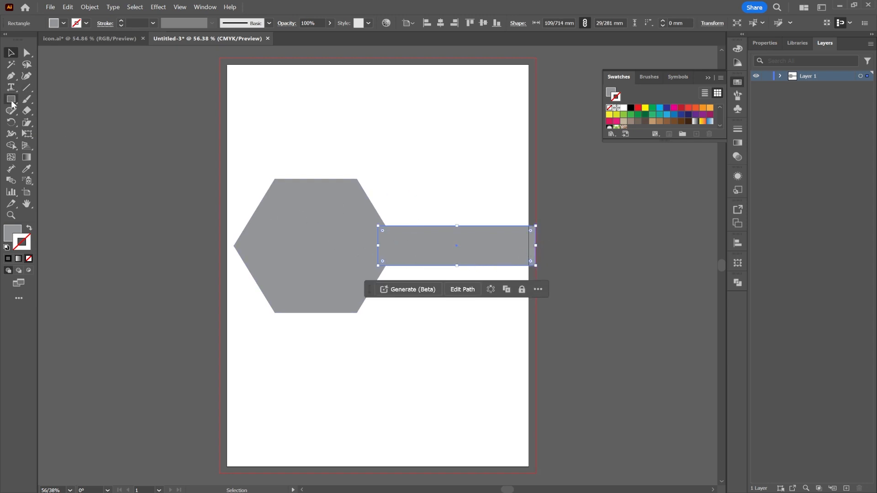
# Step: Select the rectangle's two left anchor points and spread them apart symmetrically to about 40.4 mm, tapering the bar towards the right
pyautogui.click(26, 54)
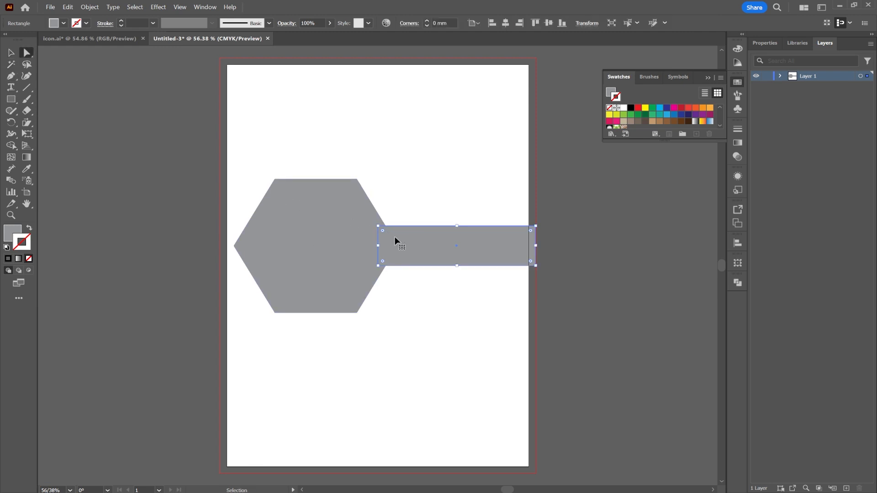
pyautogui.scroll(1, 381, 236)
pyautogui.scroll(2, 381, 237)
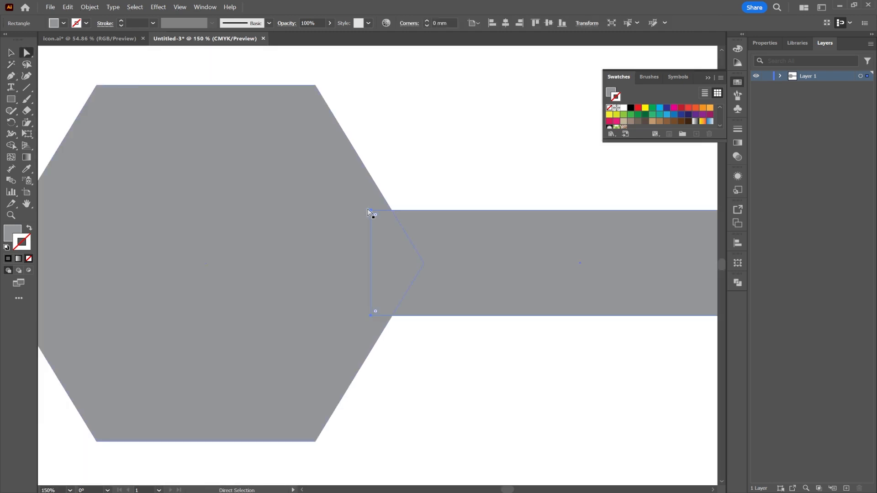
pyautogui.click(458, 190)
pyautogui.click(374, 218)
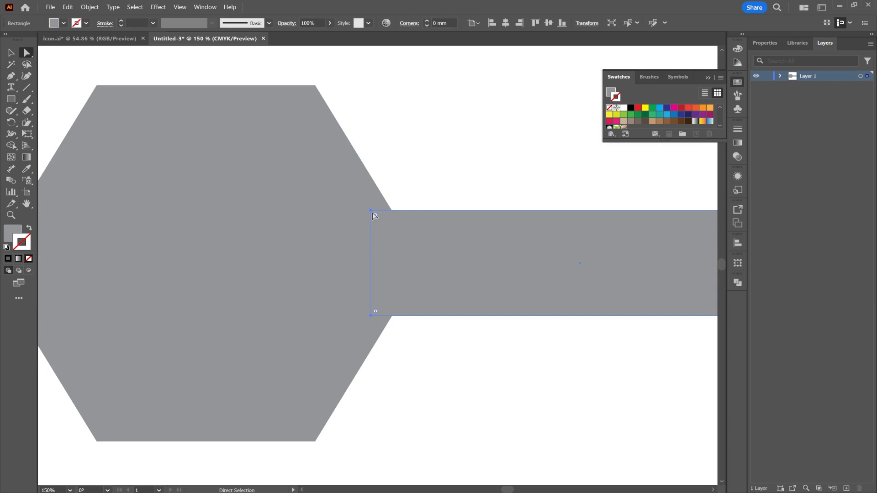
pyautogui.click(371, 211)
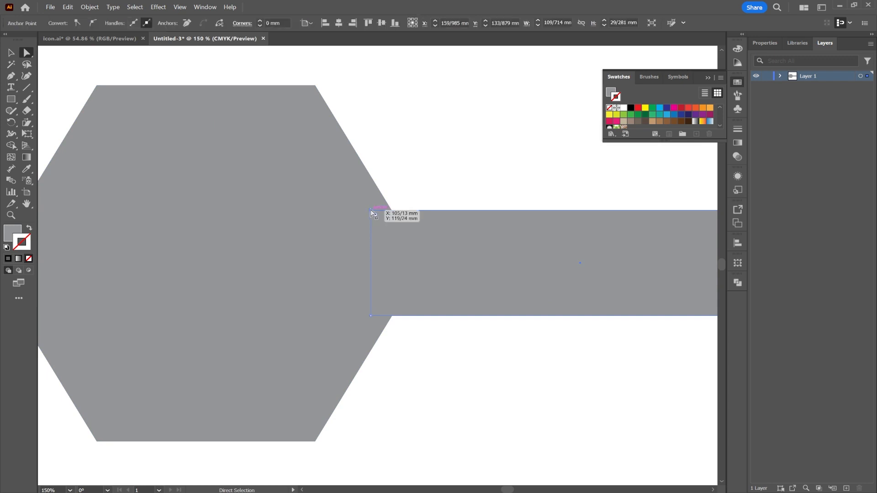
pyautogui.keyDown('shift'); pyautogui.click(372, 316); pyautogui.keyUp('shift')
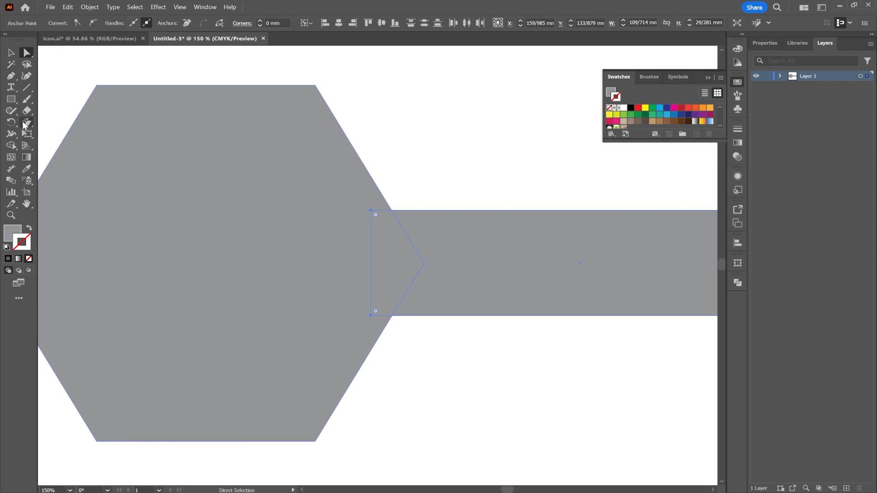
pyautogui.moveTo(25, 125); pyautogui.dragTo(68, 133)
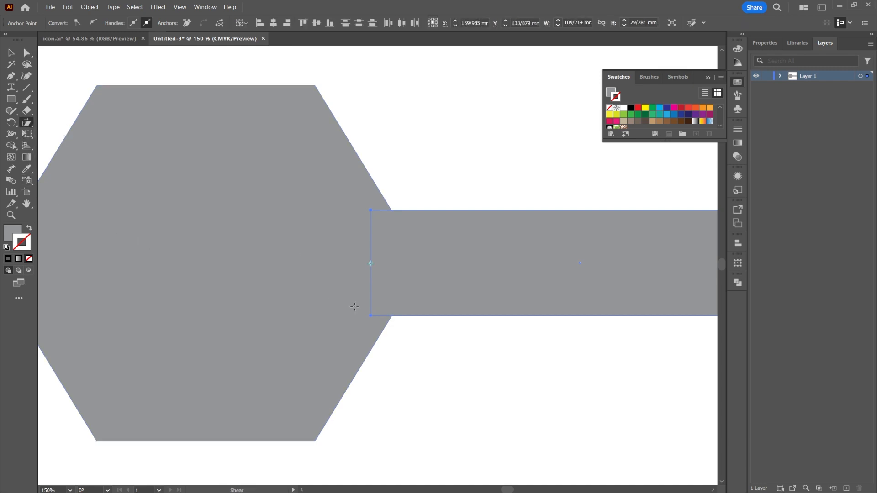
pyautogui.moveTo(370, 316); pyautogui.dragTo(371, 336)
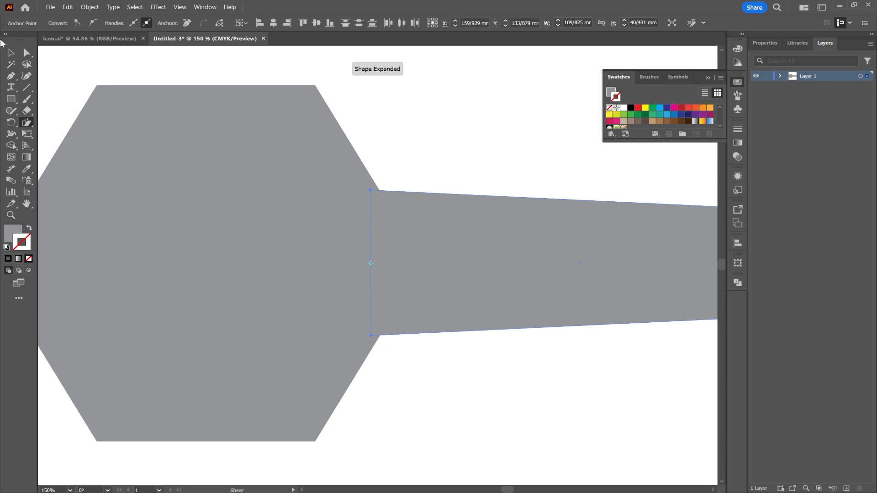
# Step: Bring the hexagon to the front, above the tapered bar
pyautogui.click(12, 51)
pyautogui.click(261, 199)
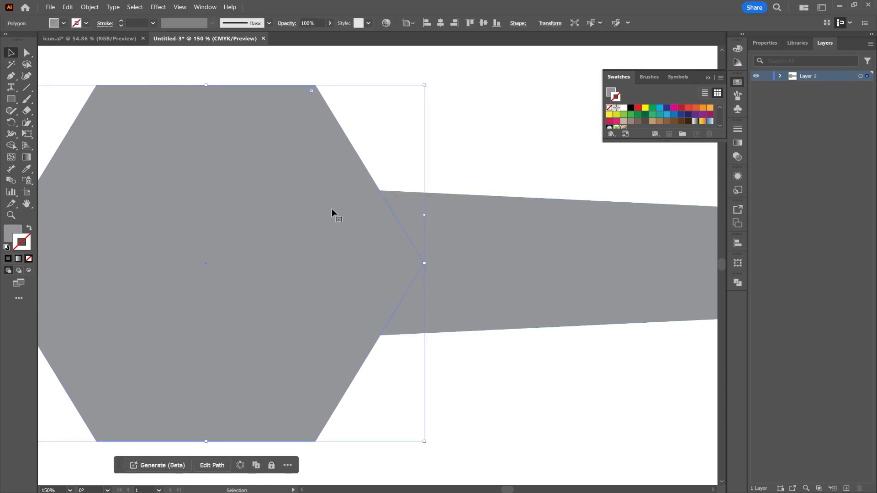
pyautogui.click(503, 152)
pyautogui.rightClick(275, 200)
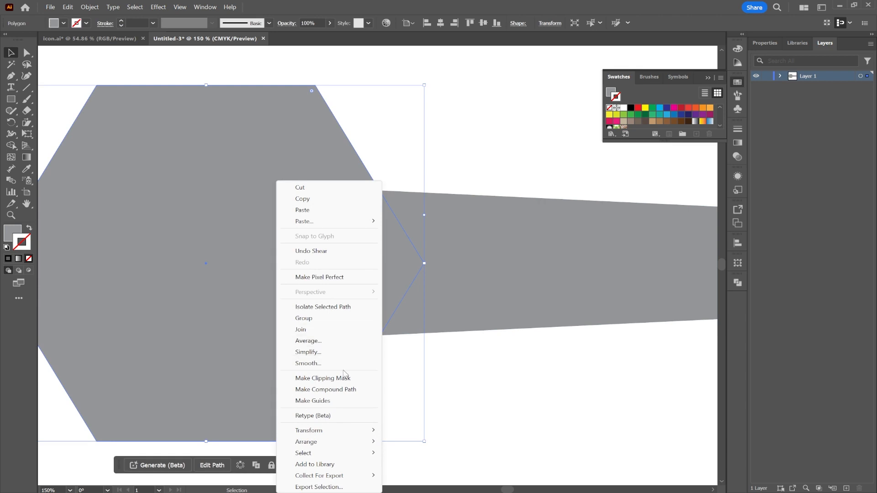
pyautogui.moveTo(349, 443)
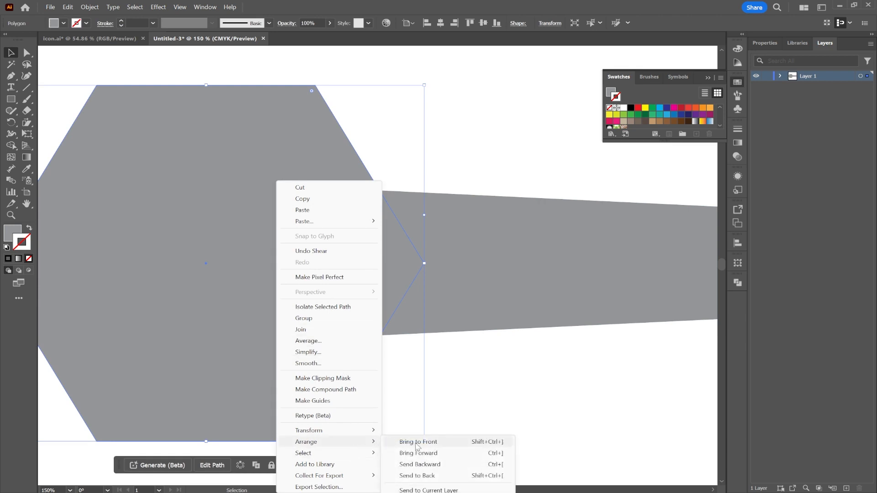
pyautogui.click(421, 444)
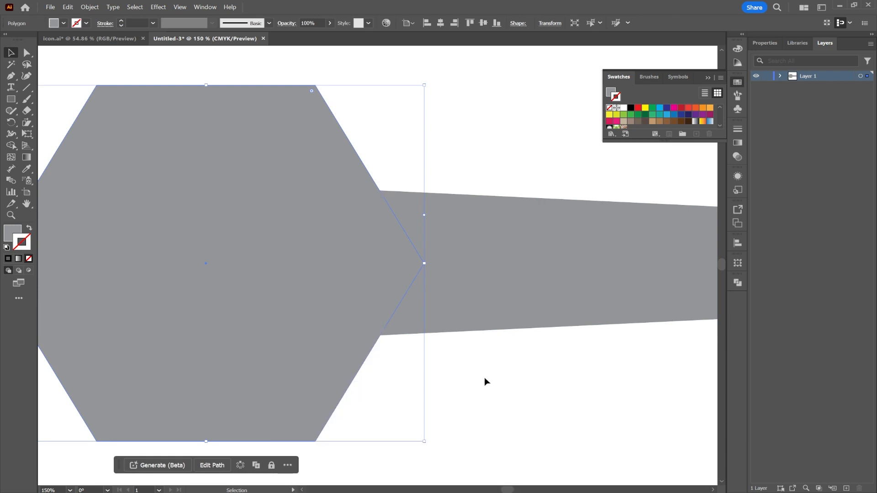
# Step: Scale the hexagon up proportionally from its right corner until its left corner meets the left bleed line
pyautogui.scroll(-1, 484, 378)
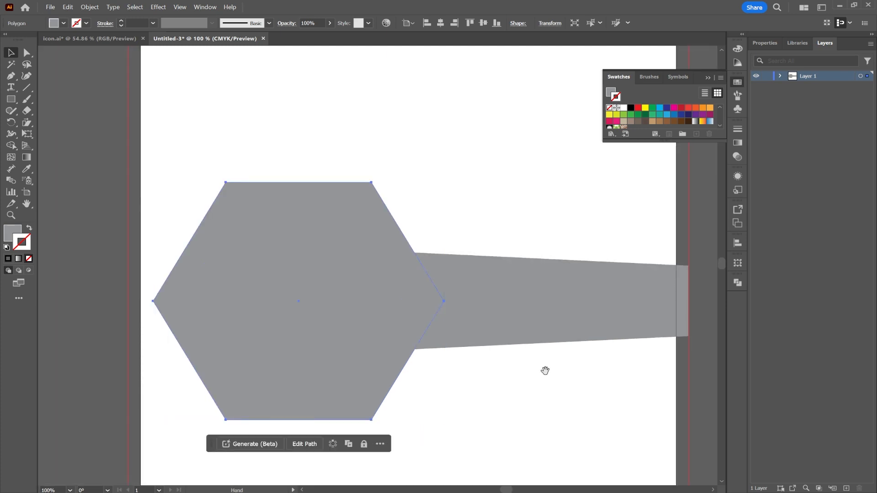
pyautogui.moveTo(545, 370); pyautogui.dragTo(506, 348)
pyautogui.scroll(-1, 512, 272)
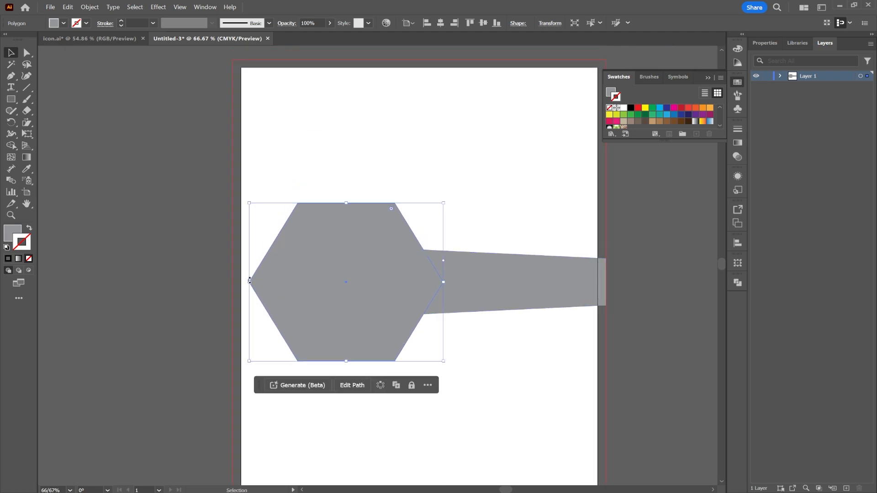
pyautogui.moveTo(250, 282); pyautogui.dragTo(233, 287)
pyautogui.click(619, 280)
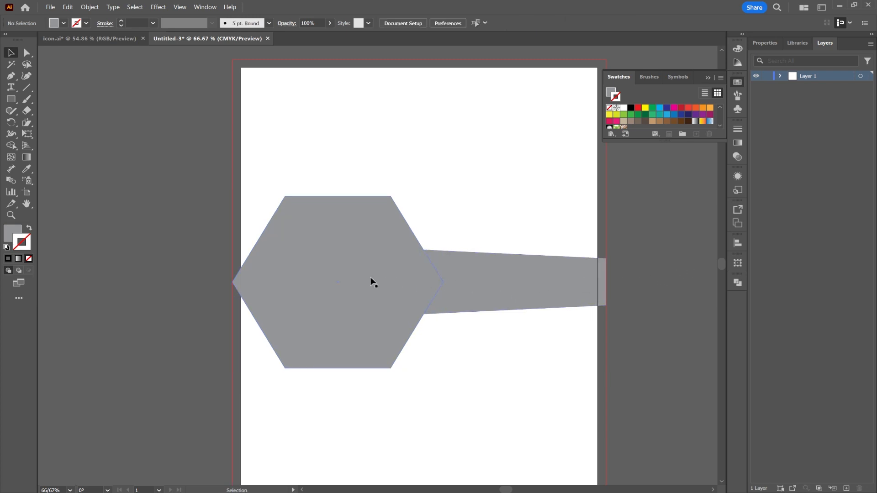
# Step: Start a Drop Shadow effect on the hexagon and set its Y offset to 0 mm
pyautogui.click(364, 265)
pyautogui.click(158, 7)
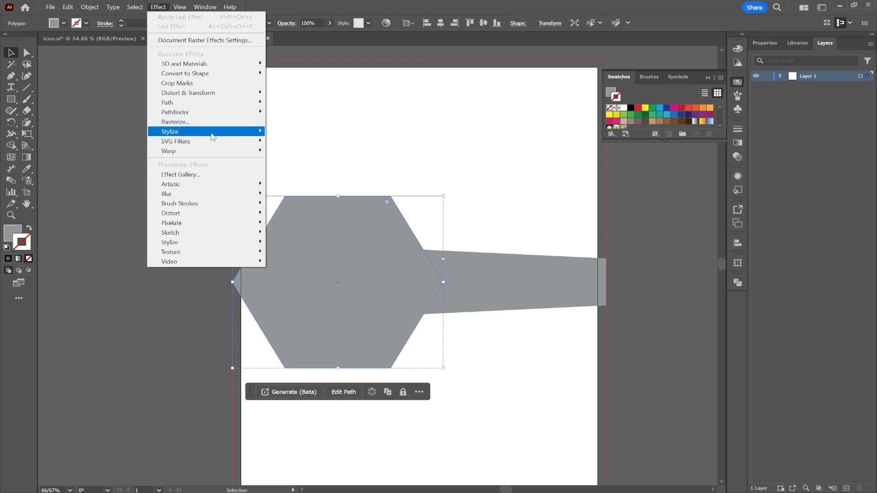
pyautogui.moveTo(212, 133)
pyautogui.click(299, 132)
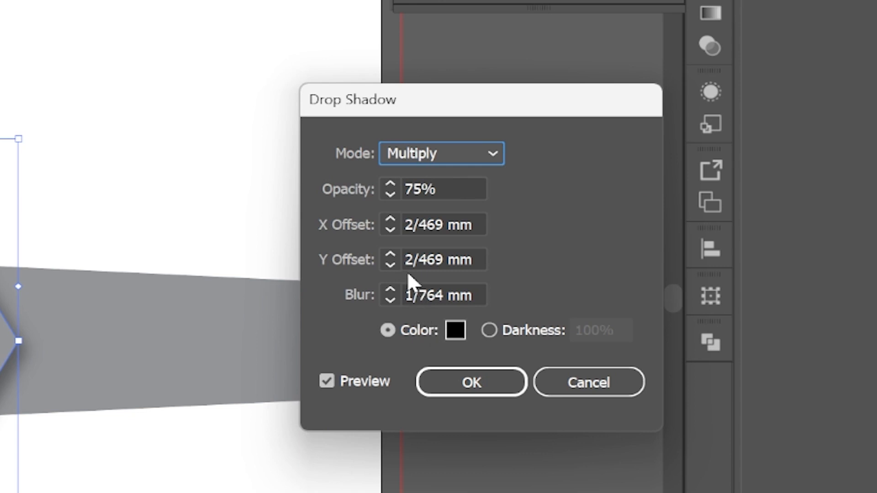
pyautogui.click(420, 260)
pyautogui.doubleClick(419, 260)
pyautogui.write('0')
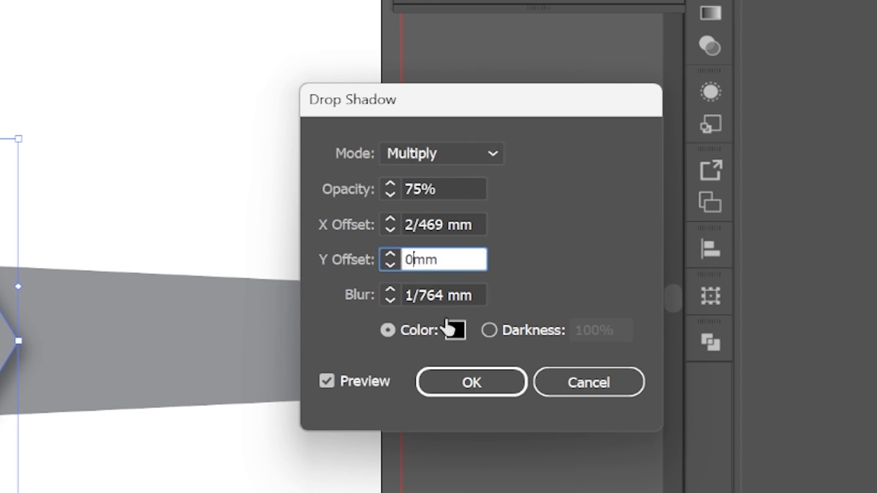
pyautogui.click(421, 295)
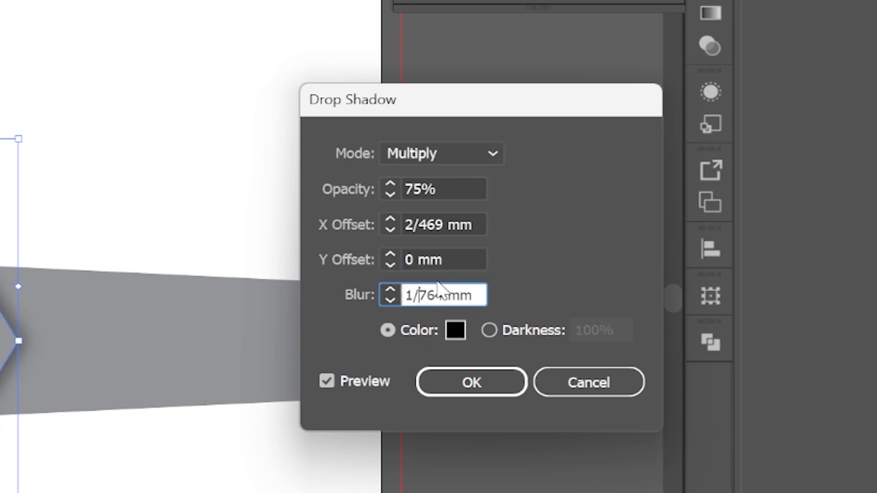
# Step: Try the hexagon's drop shadow at 30% opacity
pyautogui.doubleClick(417, 182)
pyautogui.write('30')
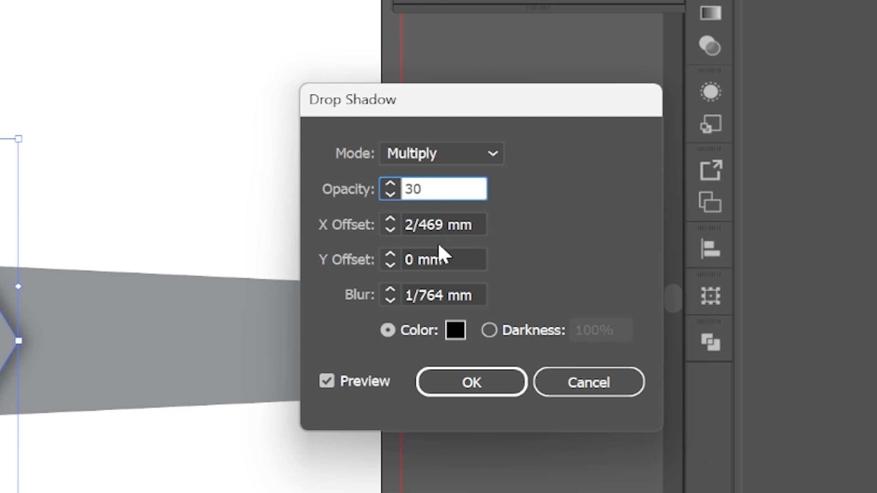
pyautogui.click(427, 225)
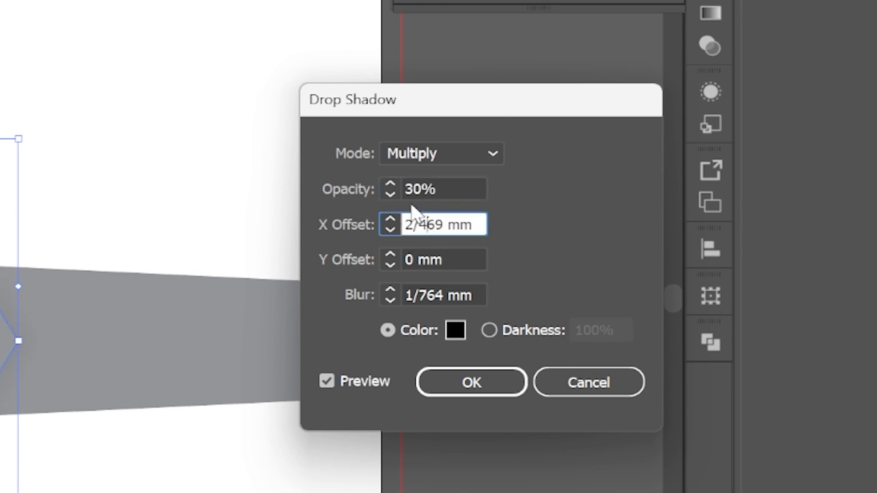
# Step: Set the shadow's opacity to 50% and X offset to 1 mm, and apply the effect
pyautogui.click(412, 188)
pyautogui.doubleClick(413, 189)
pyautogui.write('50')
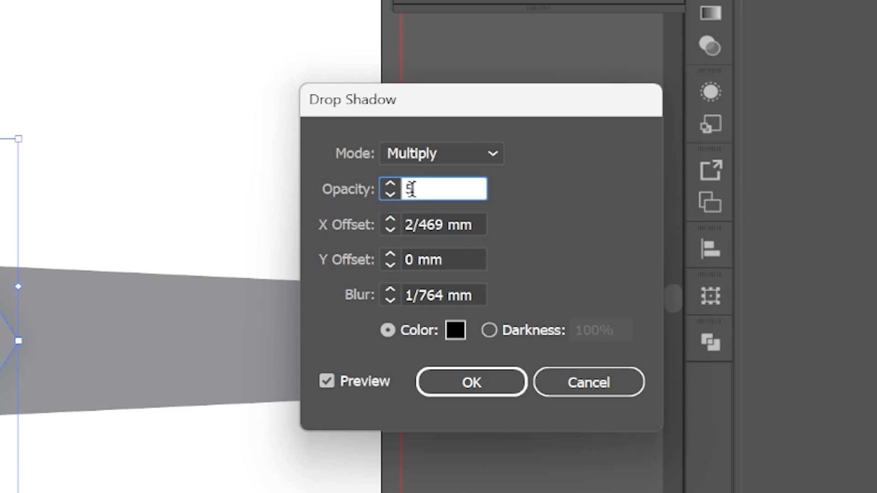
pyautogui.click(415, 258)
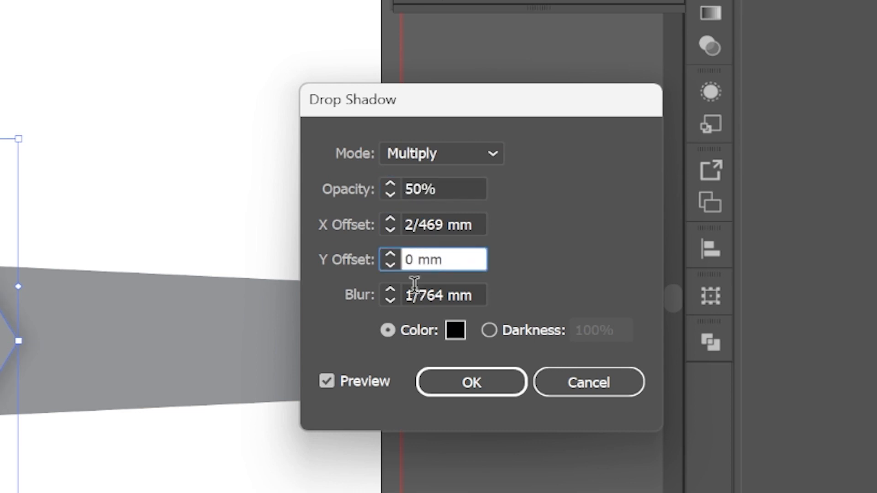
pyautogui.click(419, 222)
pyautogui.doubleClick(419, 222)
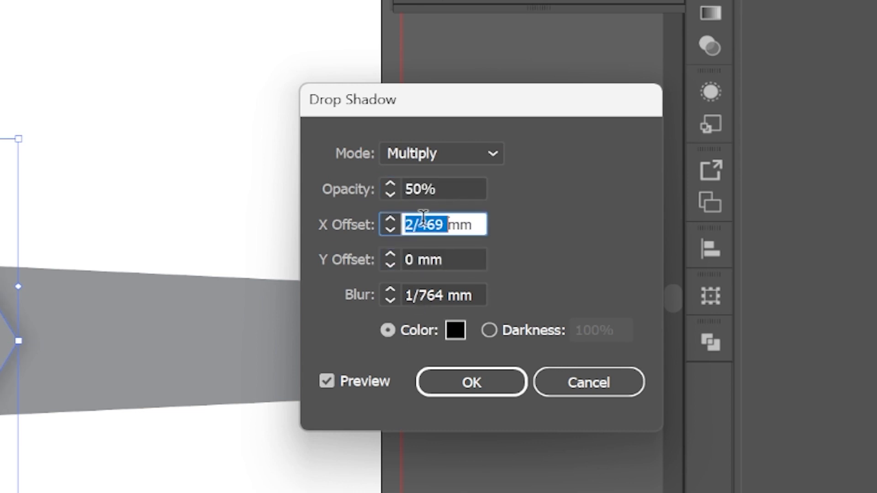
pyautogui.write('1')
pyautogui.click(434, 257)
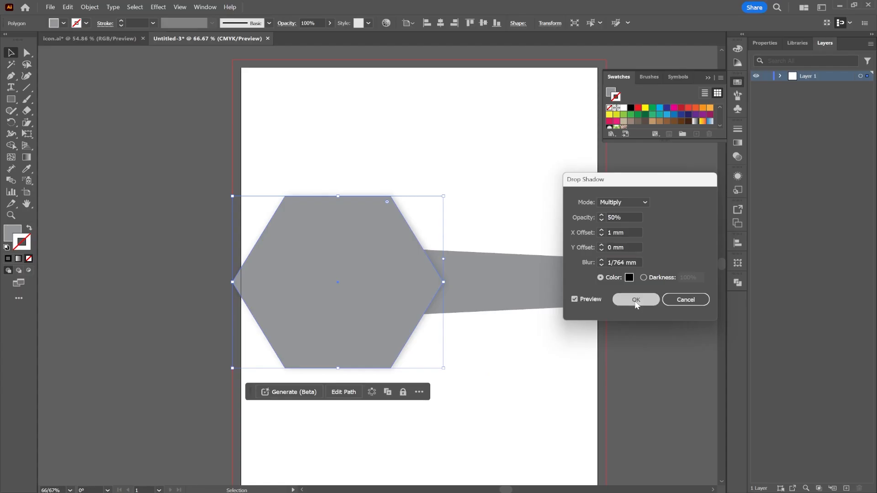
pyautogui.click(471, 382)
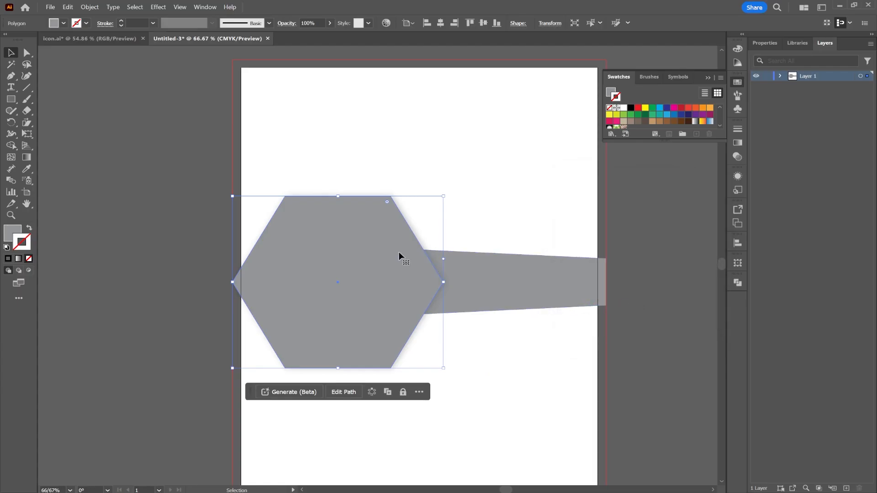
# Step: Draw a rectangle about 219.8 by 139 mm from the upper-left bleed corner down to the hexagon's middle, and send it to the back
pyautogui.click(11, 99)
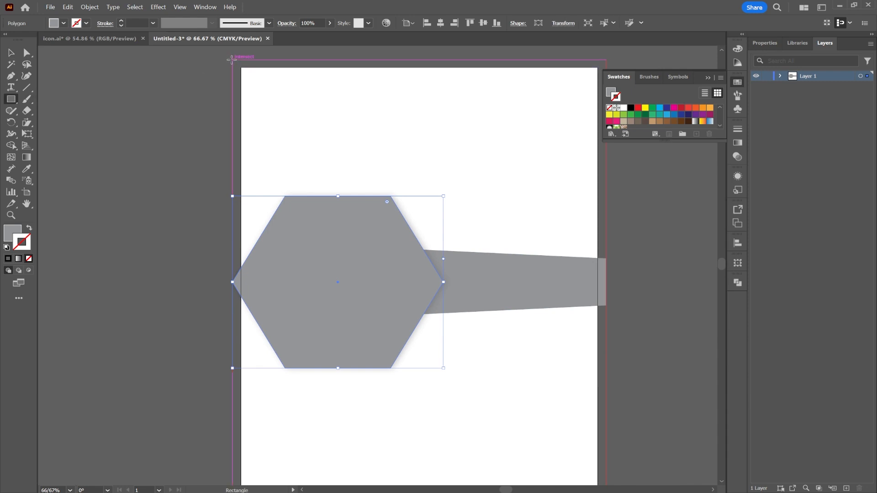
pyautogui.moveTo(232, 59); pyautogui.dragTo(605, 283)
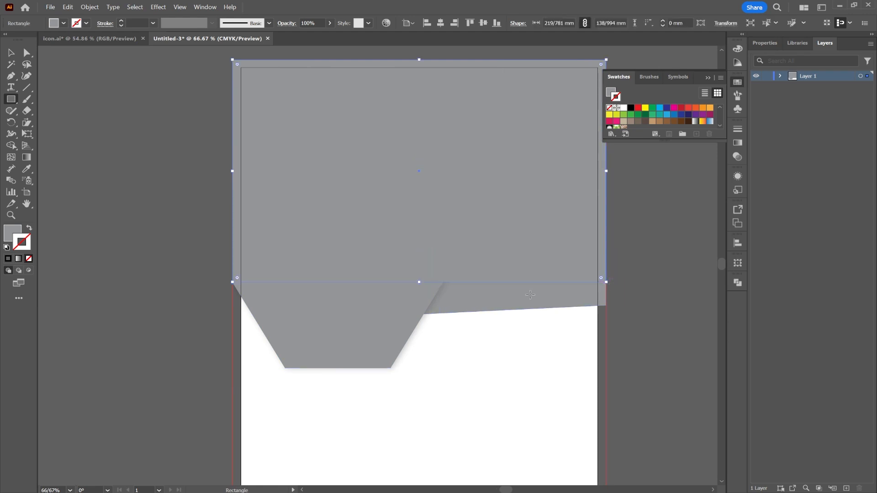
pyautogui.rightClick(442, 154)
pyautogui.moveTo(499, 421)
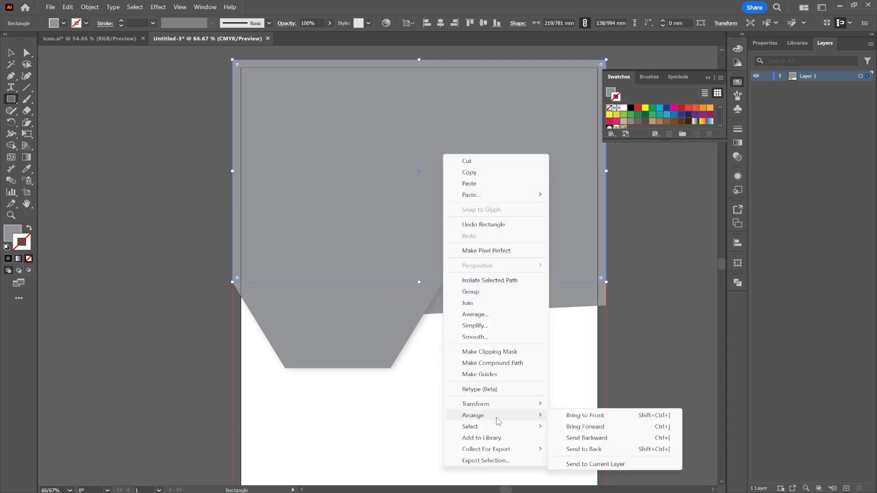
pyautogui.click(591, 449)
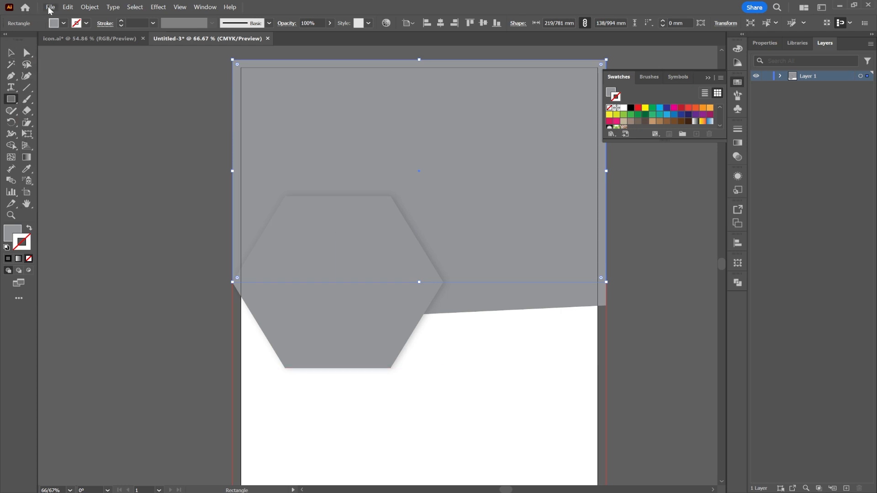
# Step: Place the skyline photo pexels-tatiana-fet-1105766.jpg from the Bussinus folder into the flyer document
pyautogui.click(433, 486)
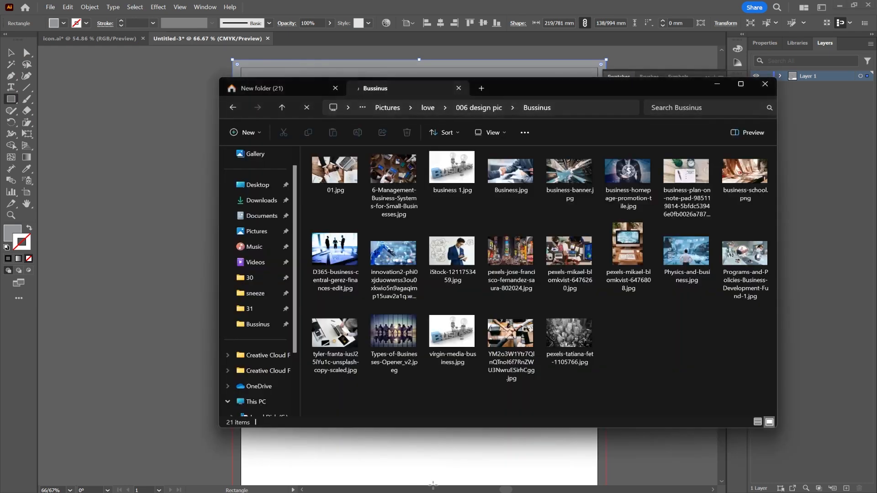
pyautogui.moveTo(566, 329)
pyautogui.mouseDown()
pyautogui.moveTo(355, 333)
pyautogui.moveTo(172, 220)
pyautogui.moveTo(165, 226)
pyautogui.mouseUp()
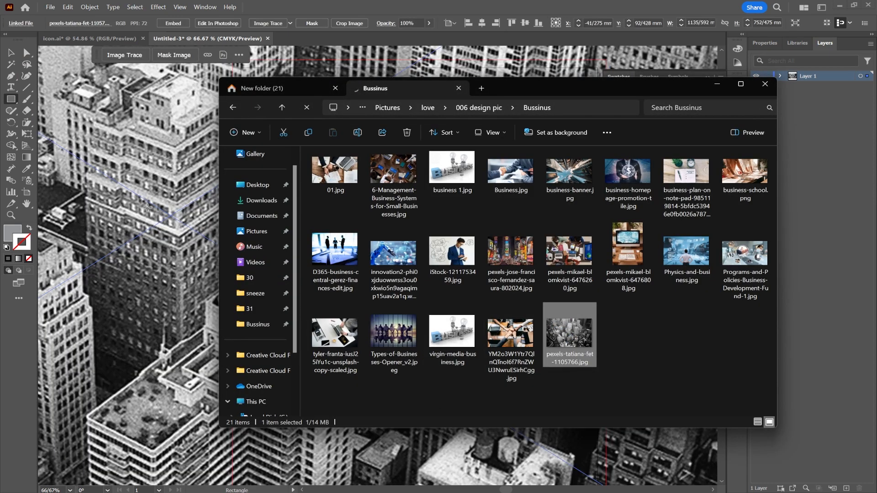
pyautogui.click(169, 210)
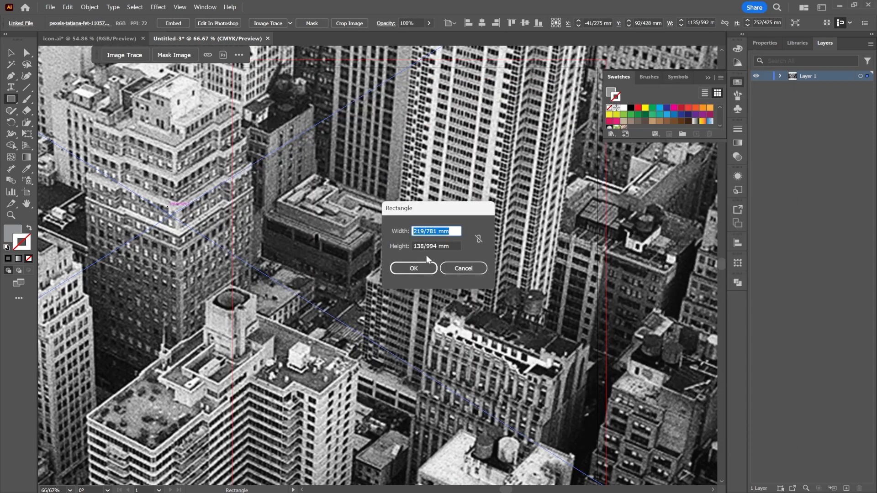
pyautogui.click(449, 266)
pyautogui.press('v')
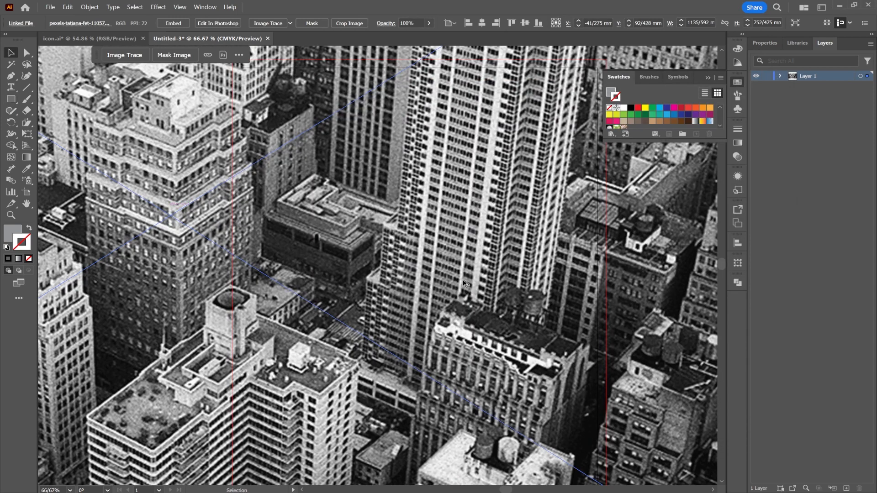
# Step: Scale the skyline photo proportionally to the bleed width, about 219.8 mm, and align it with the page's upper bleed edge
pyautogui.keyDown('alt'); pyautogui.scroll(-5, 465, 283); pyautogui.keyUp('alt')
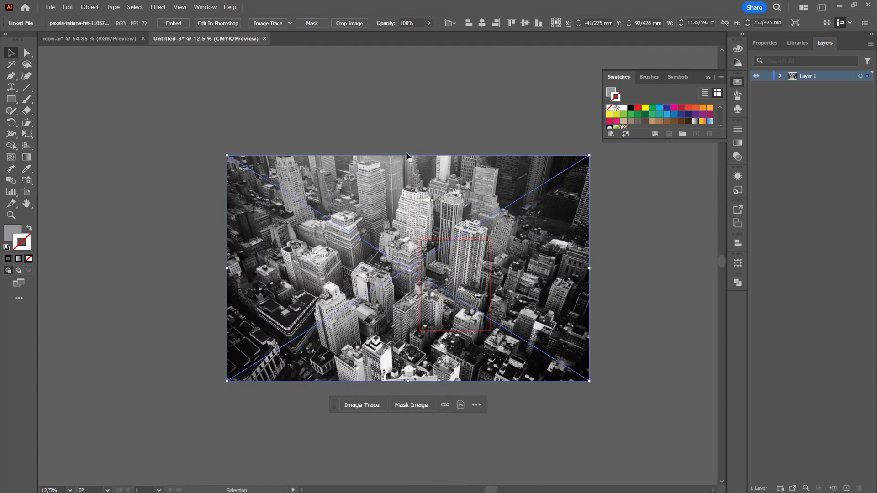
pyautogui.moveTo(406, 156); pyautogui.dragTo(463, 275)
pyautogui.keyDown('alt'); pyautogui.scroll(2, 463, 274); pyautogui.keyUp('alt')
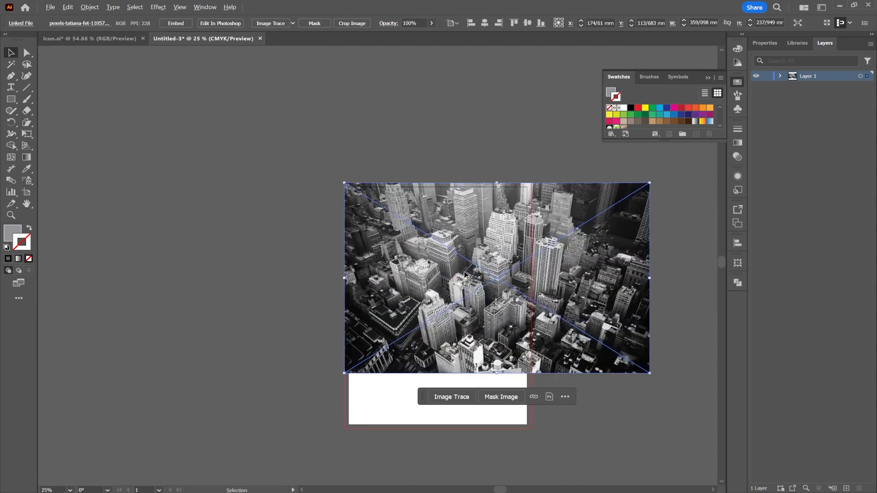
pyautogui.keyDown('alt'); pyautogui.scroll(1, 464, 274); pyautogui.keyUp('alt')
pyautogui.moveTo(650, 278); pyautogui.dragTo(531, 285)
pyautogui.moveTo(472, 273); pyautogui.dragTo(474, 241)
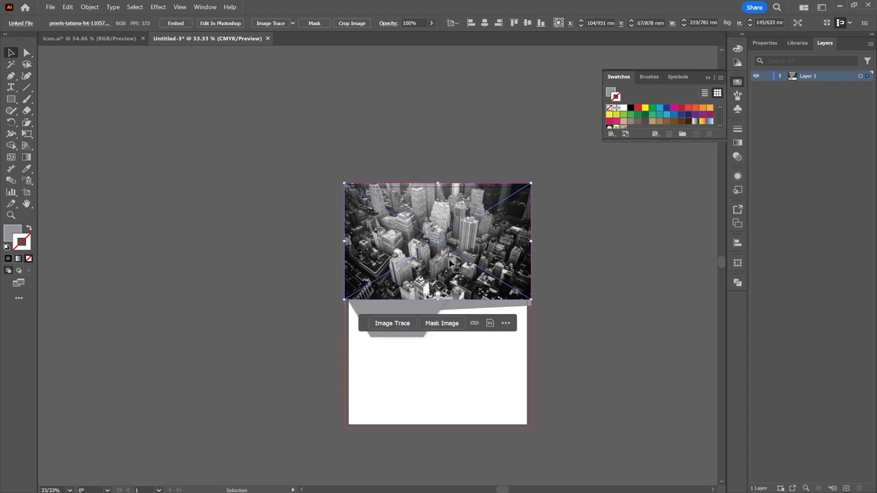
pyautogui.scroll(2, 449, 262)
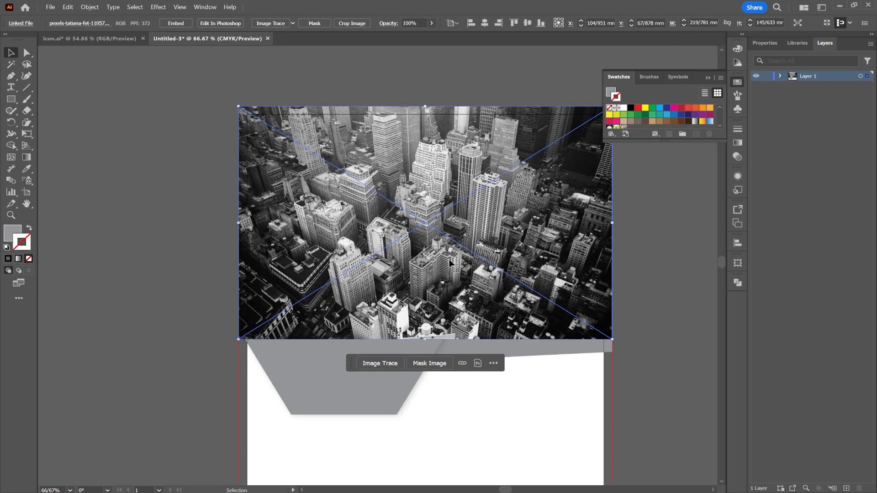
# Step: Send the skyline photo to the back and clip it to the large rectangle with a clipping mask
pyautogui.rightClick(477, 234)
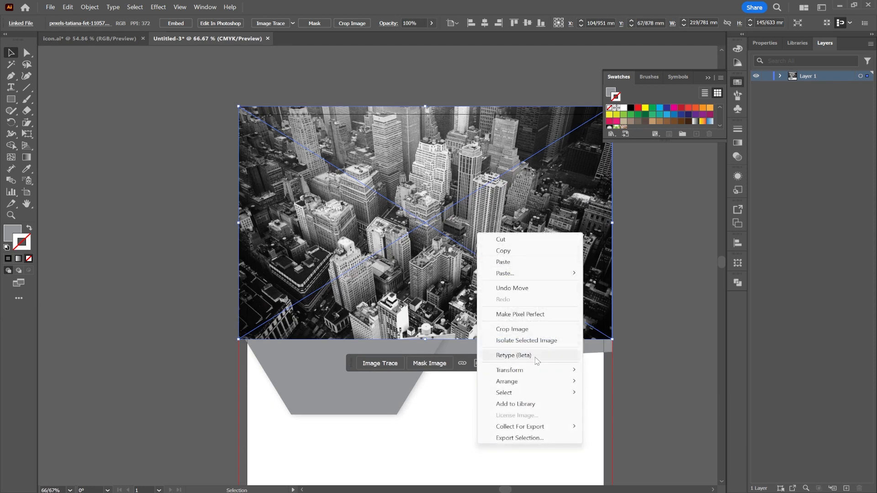
pyautogui.moveTo(524, 374)
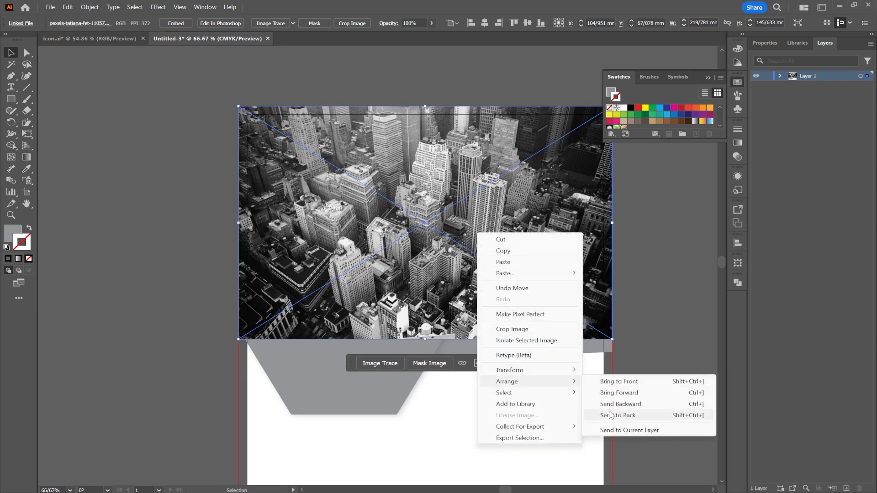
pyautogui.click(610, 415)
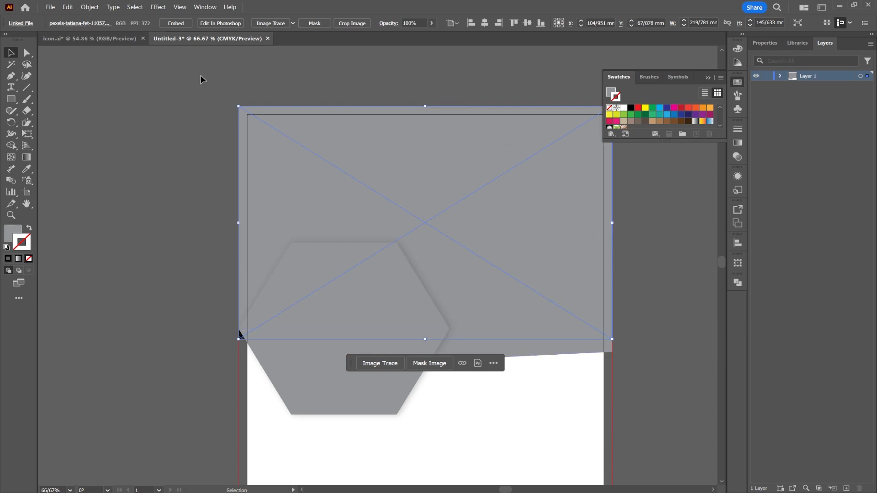
pyautogui.hotkey('ctrl', 'a')
pyautogui.rightClick(489, 183)
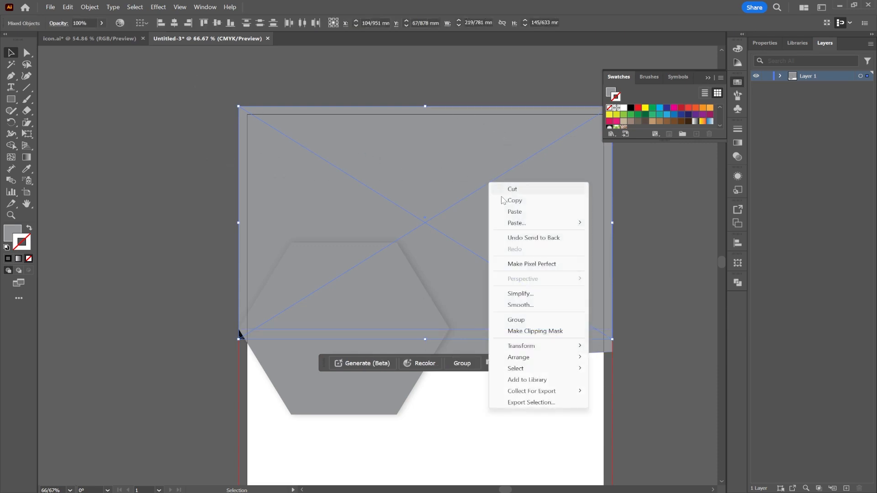
pyautogui.click(536, 329)
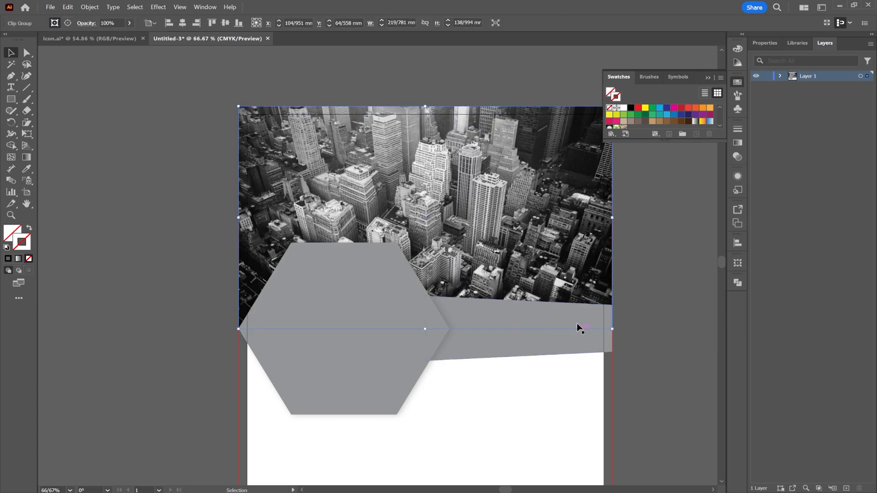
# Step: Set the clipped photo's blending mode to Overlay
pyautogui.click(708, 78)
pyautogui.click(737, 157)
pyautogui.click(640, 140)
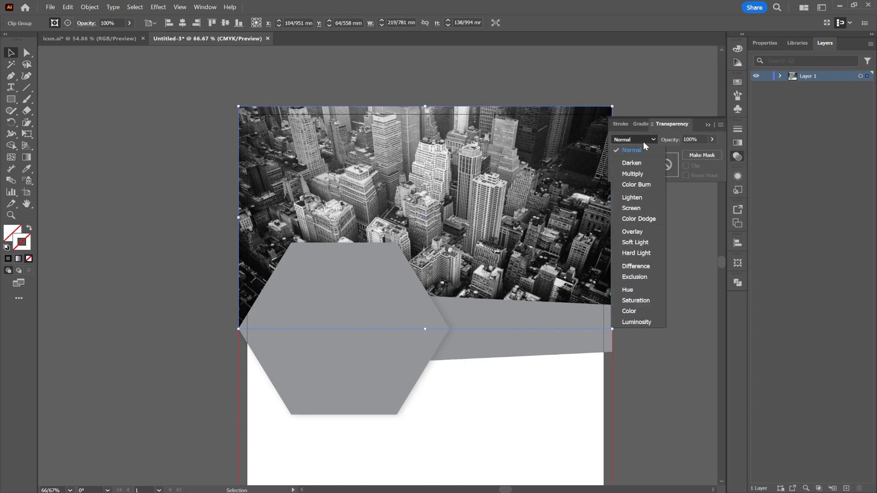
pyautogui.click(635, 231)
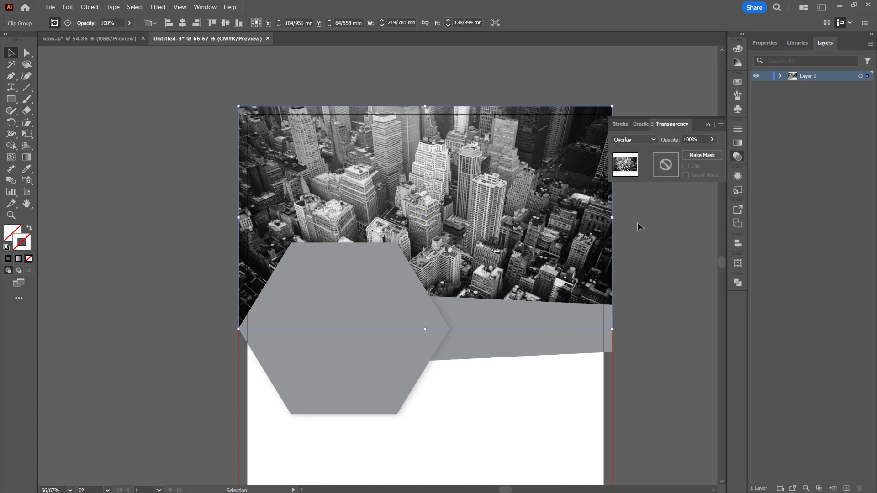
# Step: Isolate the clipped photo group and try the Soft Light and Hue blending modes, leaving isolation and deselecting at the end
pyautogui.doubleClick(527, 211)
pyautogui.click(625, 140)
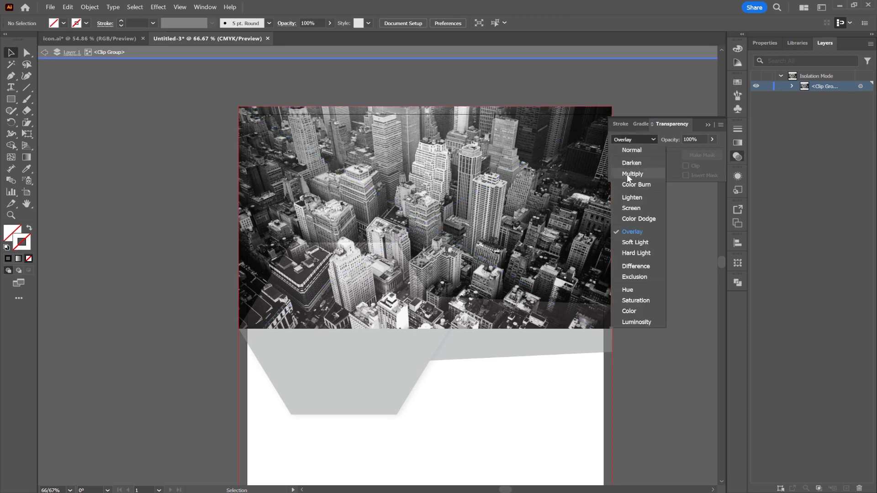
pyautogui.click(637, 247)
pyautogui.click(638, 139)
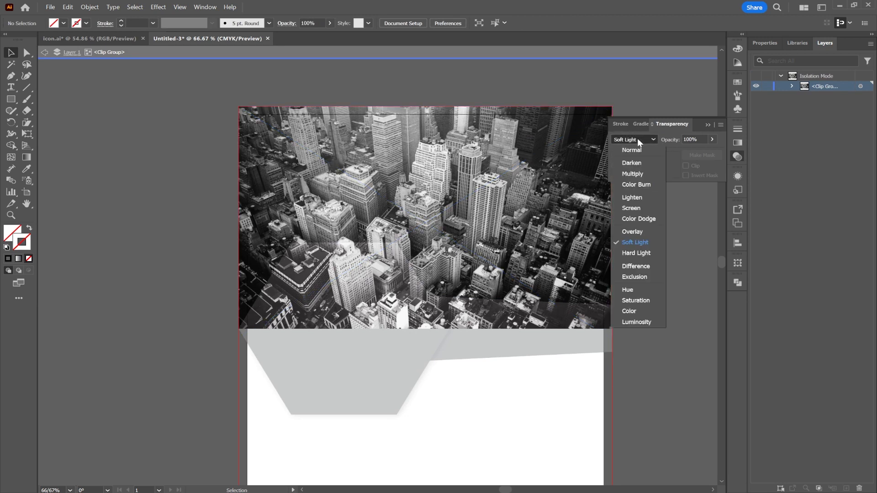
pyautogui.click(631, 289)
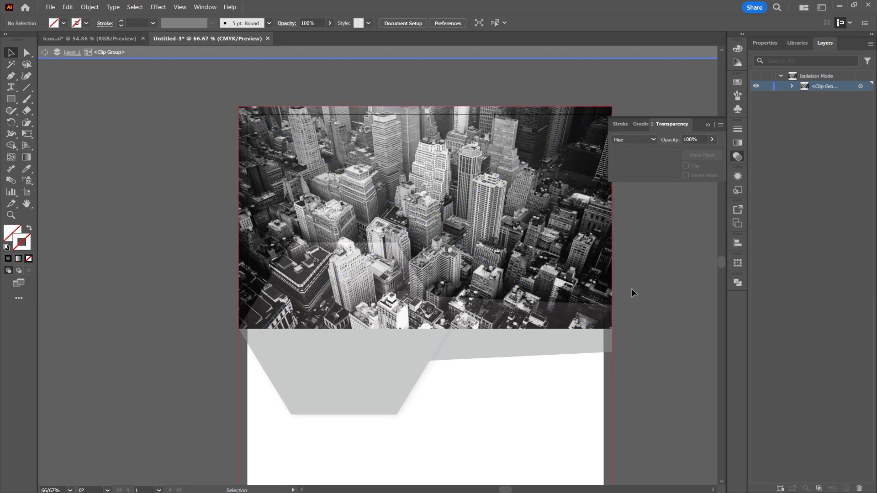
pyautogui.doubleClick(641, 202)
pyautogui.click(496, 235)
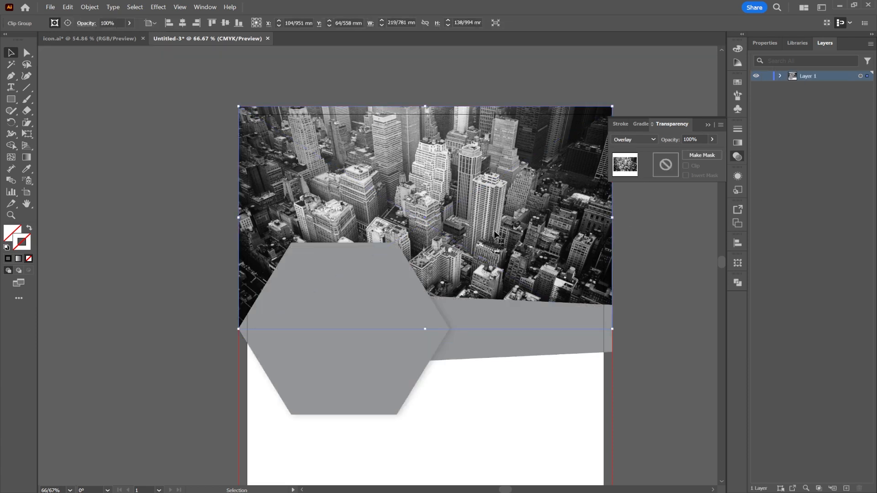
pyautogui.click(155, 247)
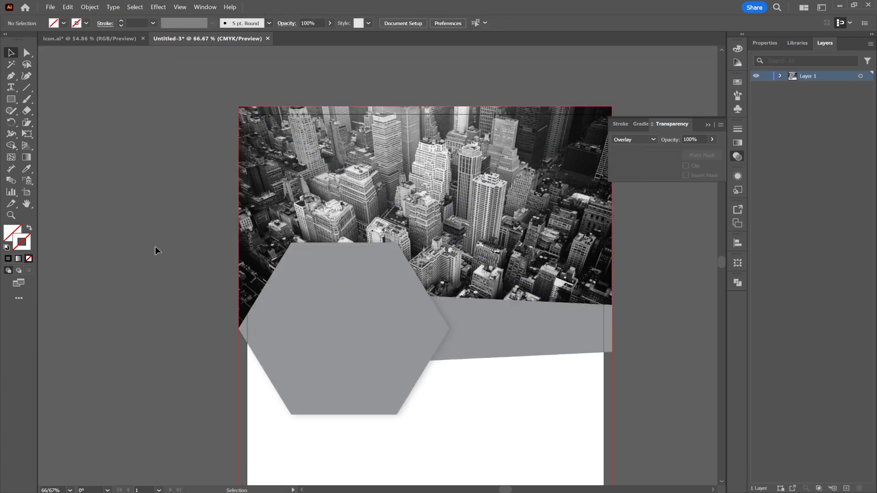
# Step: Select the clipping rectangle inside the skyline photo's clip group and fill it with red
pyautogui.click(780, 75)
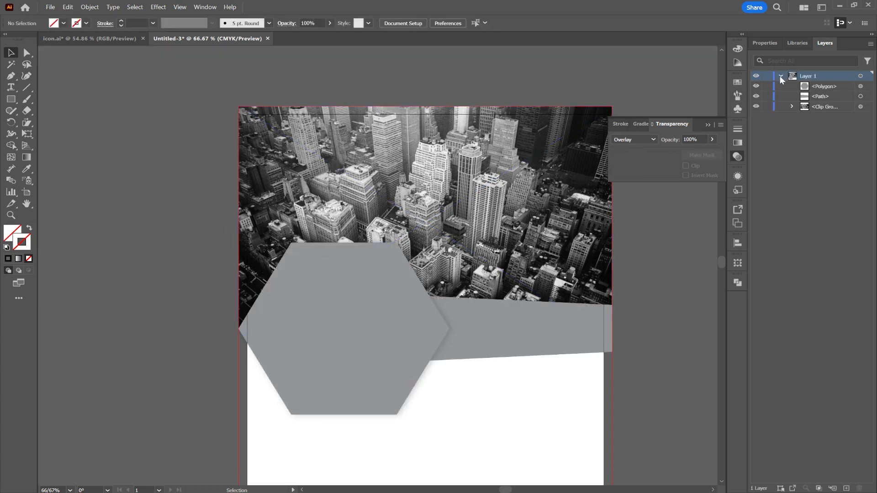
pyautogui.click(792, 106)
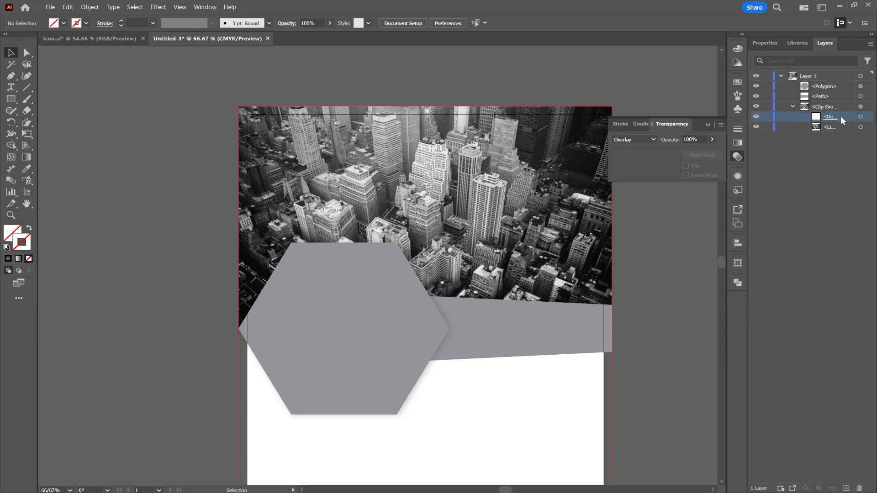
pyautogui.click(867, 118)
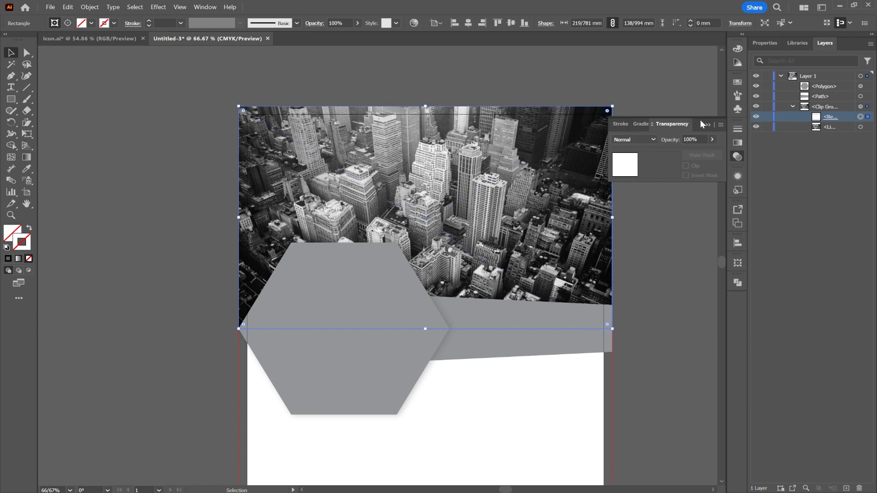
pyautogui.click(27, 158)
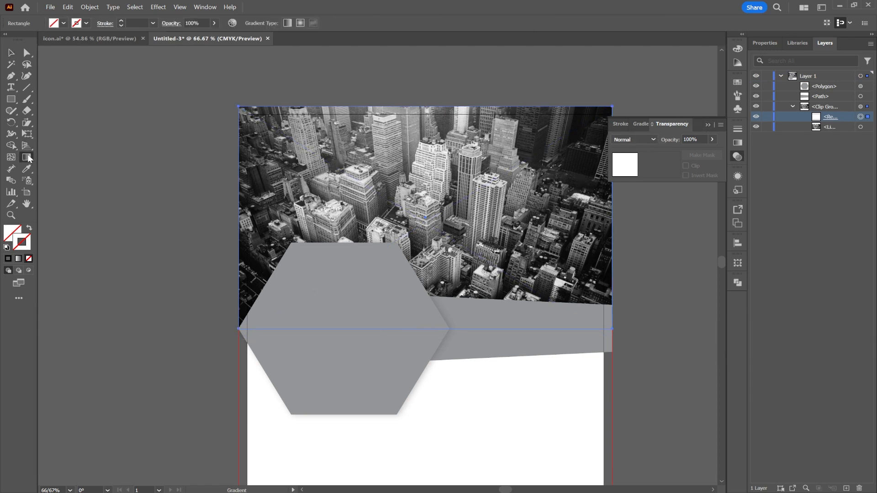
pyautogui.click(64, 24)
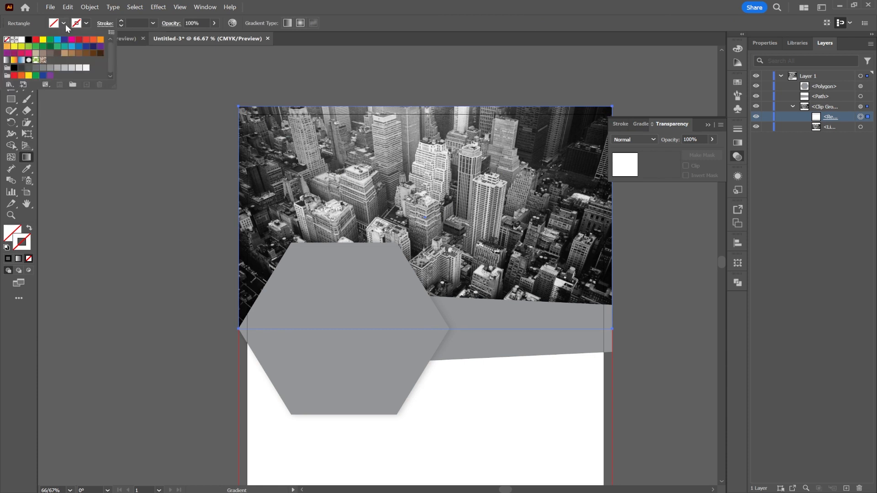
pyautogui.click(36, 40)
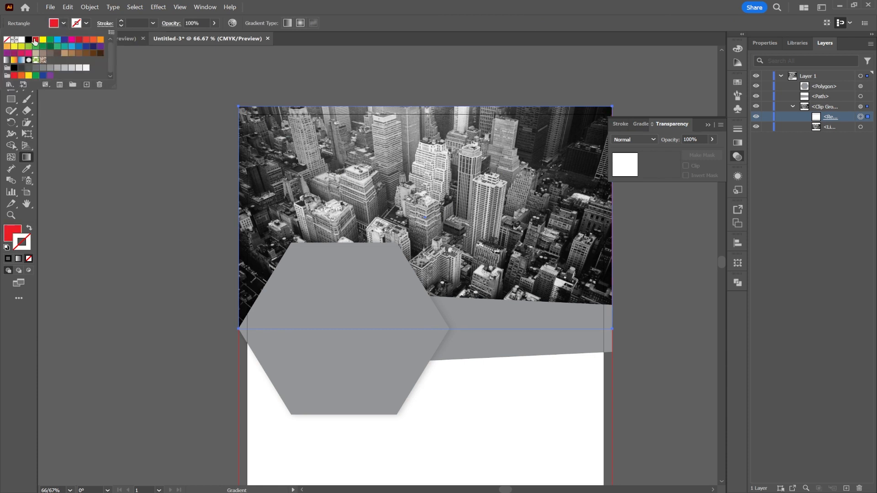
pyautogui.click(350, 169)
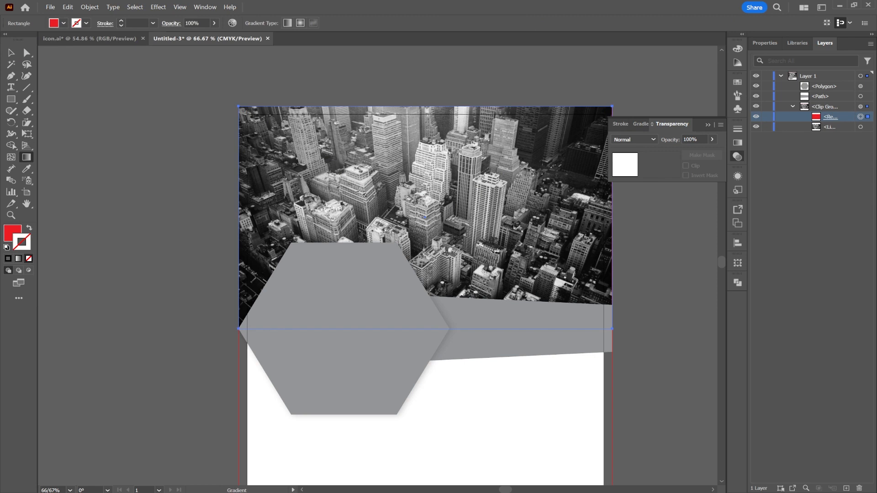
# Step: Draw a red rectangle about 219.8 x 139 mm over the skyline photo, aligned with the upper bleed edge
pyautogui.click(14, 99)
pyautogui.moveTo(222, 110)
pyautogui.mouseDown()
pyautogui.moveTo(599, 275)
pyautogui.moveTo(612, 329)
pyautogui.mouseUp()
pyautogui.moveTo(221, 110); pyautogui.dragTo(238, 106)
# Step: Try the Overlay and Hard Light blending modes on the red rectangle, set it to Color and deselect
pyautogui.click(613, 139)
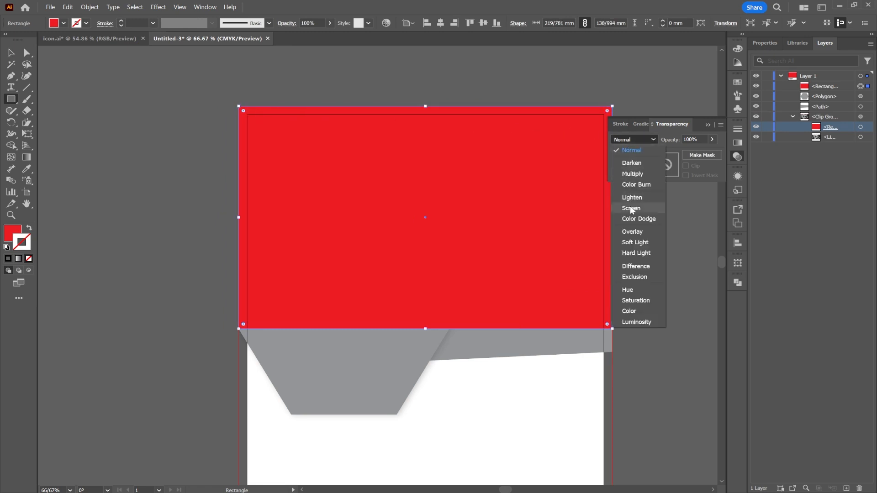
pyautogui.click(633, 232)
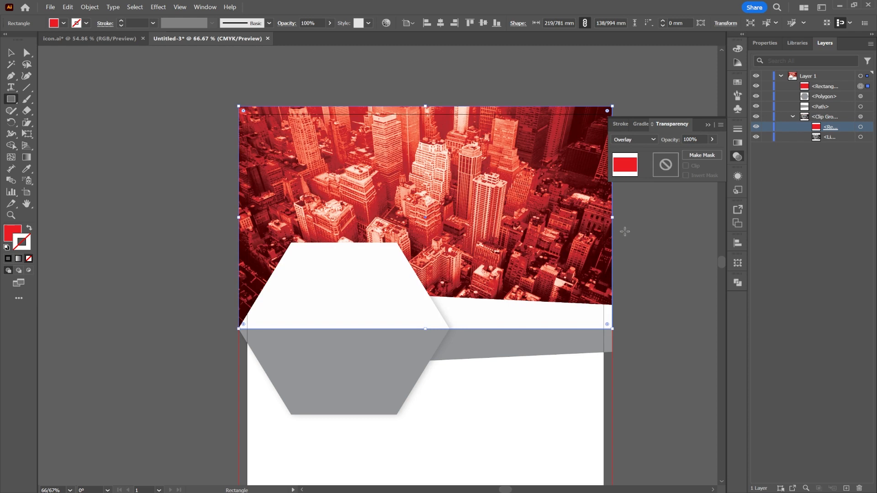
pyautogui.click(636, 136)
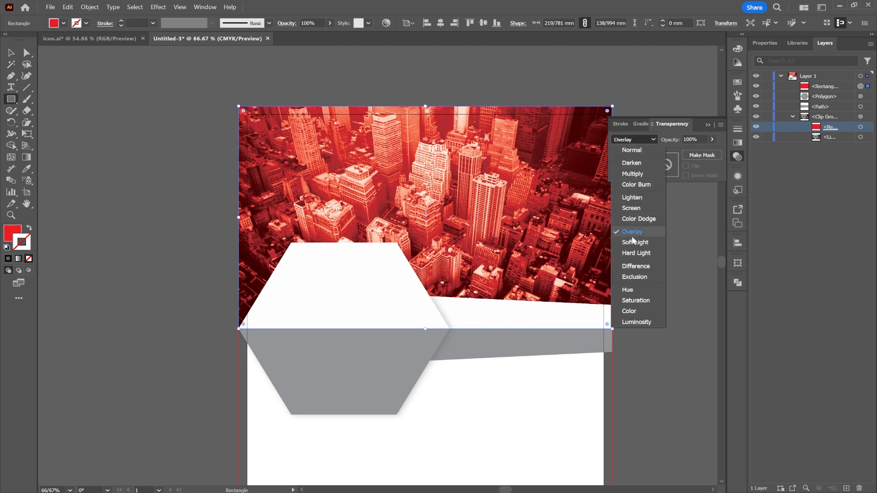
pyautogui.click(632, 249)
pyautogui.click(641, 139)
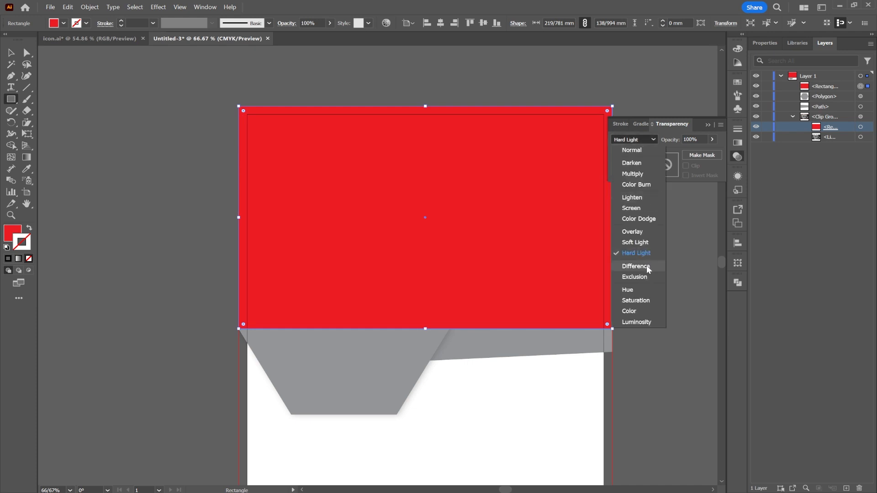
pyautogui.click(631, 307)
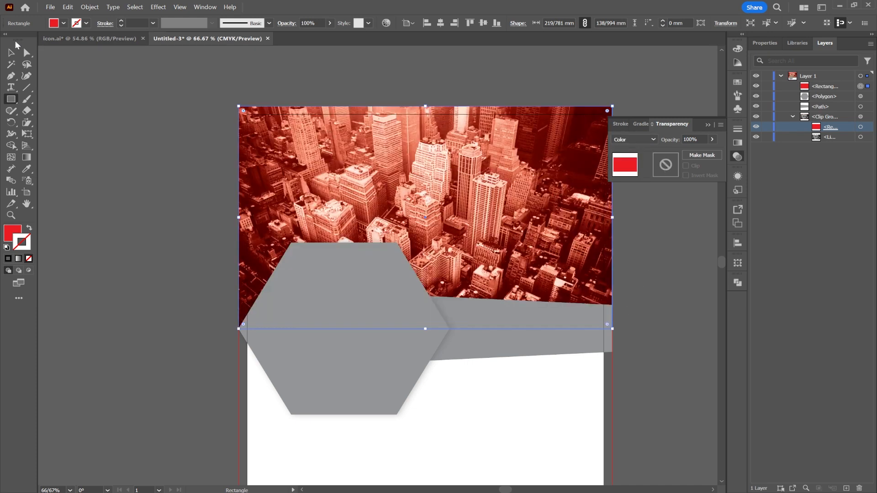
pyautogui.click(9, 54)
pyautogui.click(108, 166)
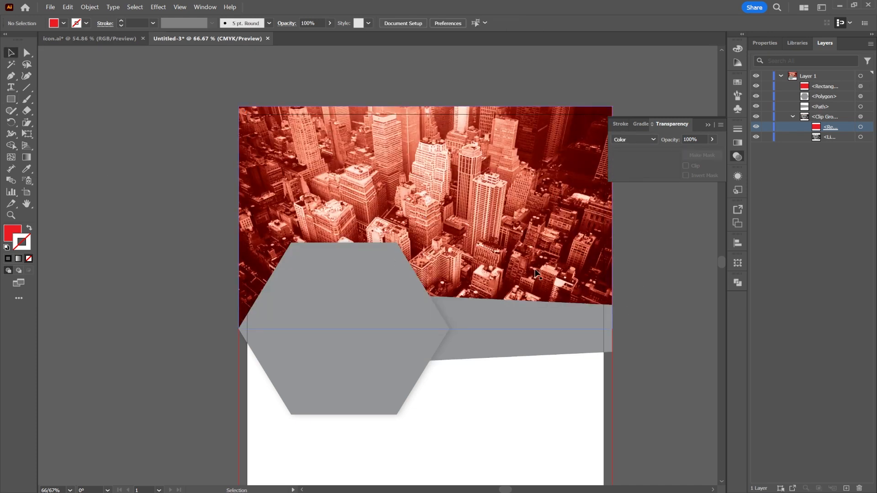
# Step: Bring the grey hexagon to the front, above the red rectangle
pyautogui.click(335, 297)
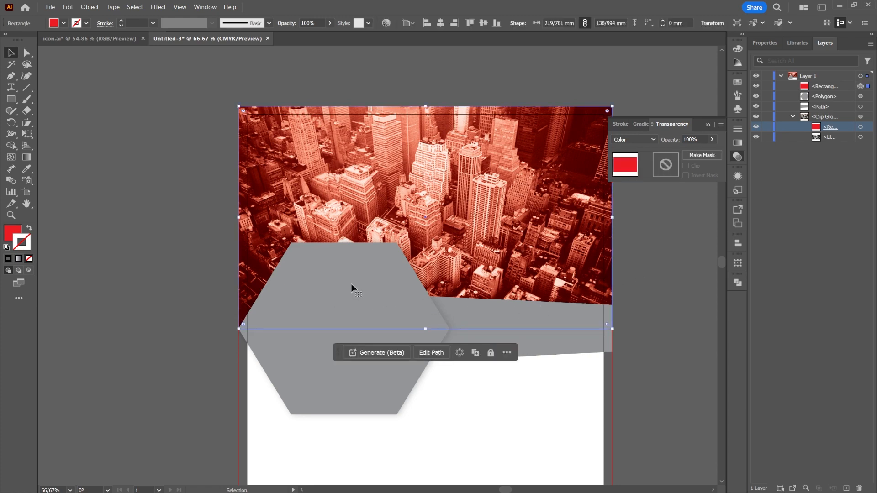
pyautogui.rightClick(371, 327)
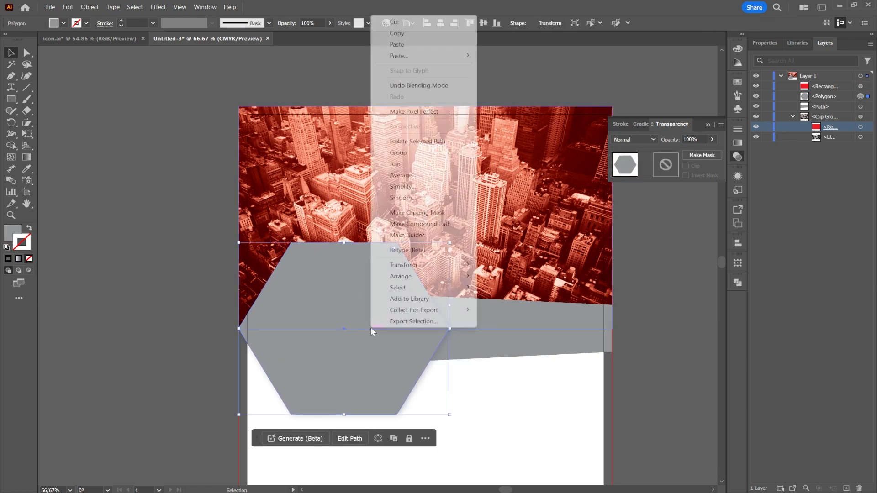
pyautogui.click(355, 367)
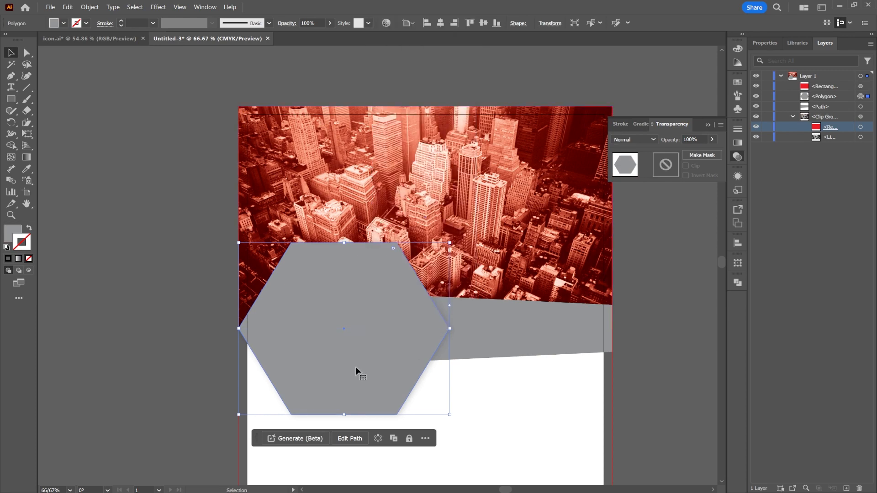
pyautogui.rightClick(348, 339)
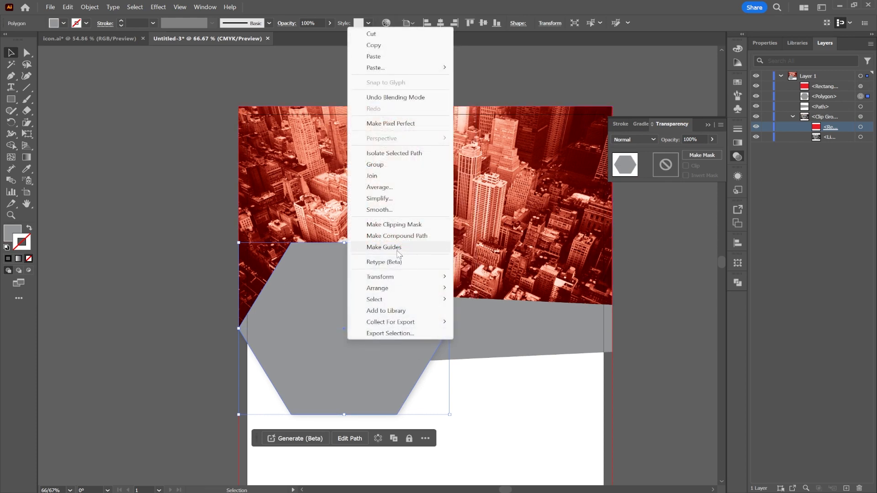
pyautogui.moveTo(402, 288)
pyautogui.click(467, 291)
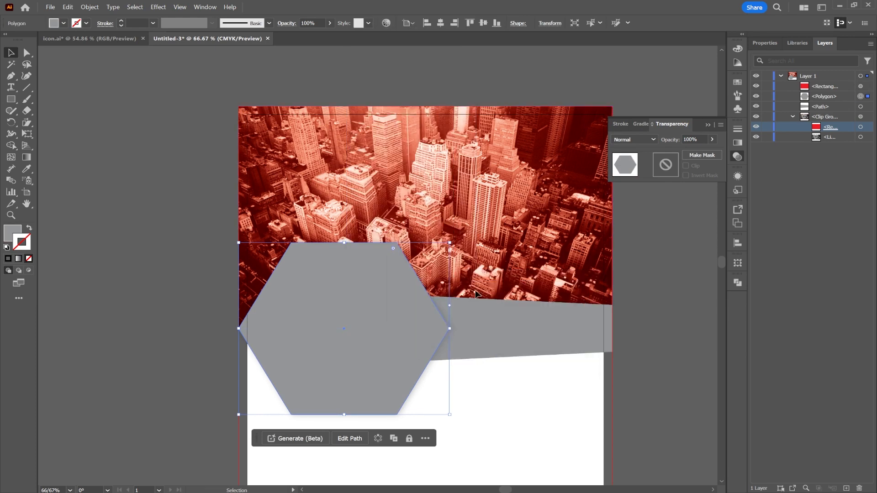
# Step: Copy the grey hexagon, paste the copy in front and scale it down slightly about its centre
pyautogui.rightClick(371, 326)
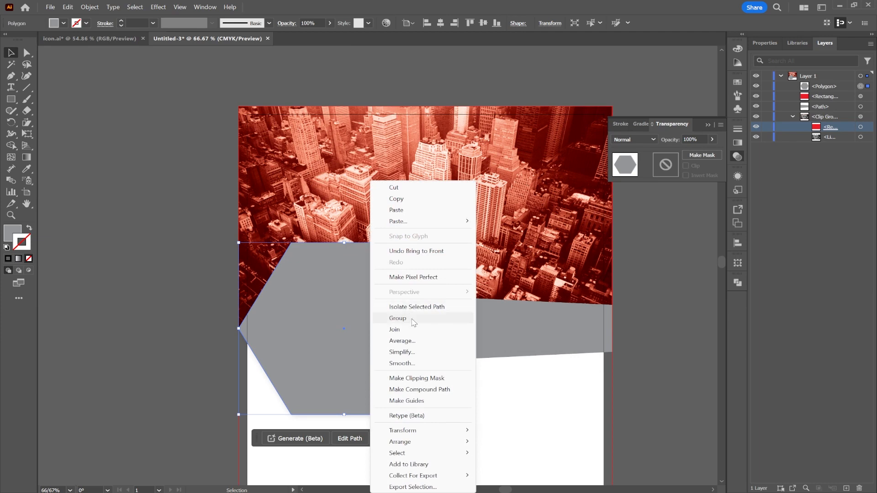
pyautogui.click(396, 200)
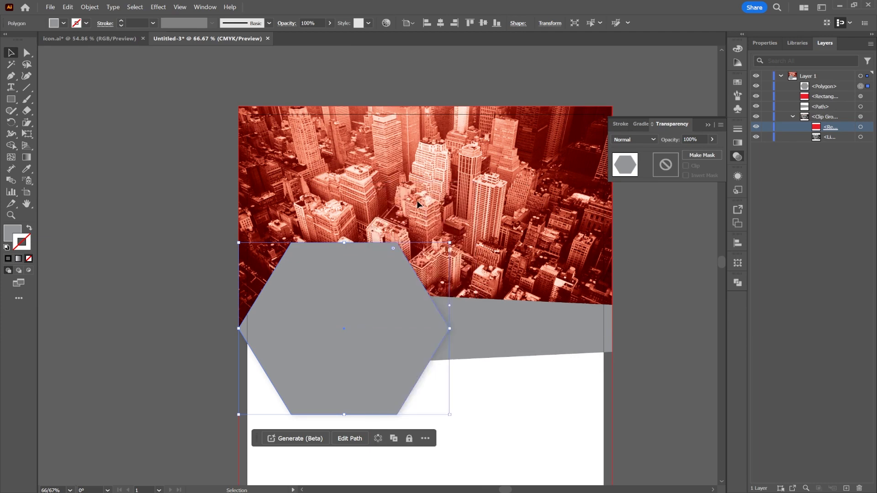
pyautogui.rightClick(361, 277)
pyautogui.moveTo(446, 223)
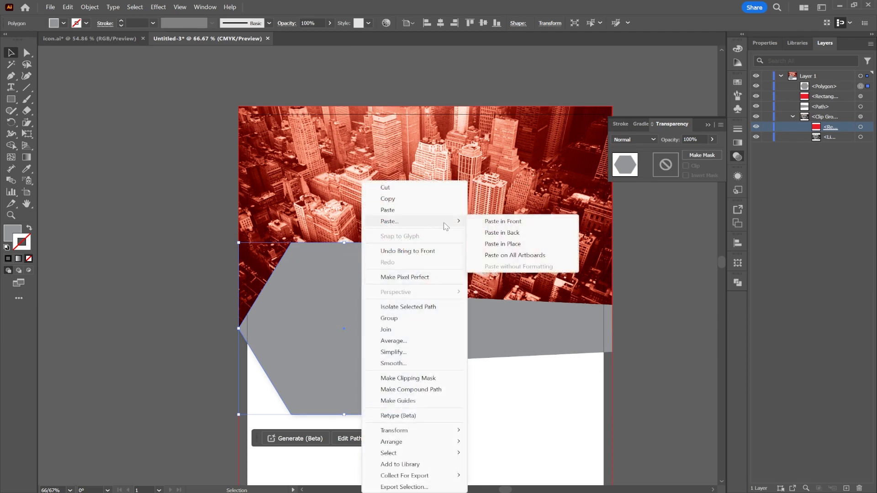
pyautogui.click(505, 222)
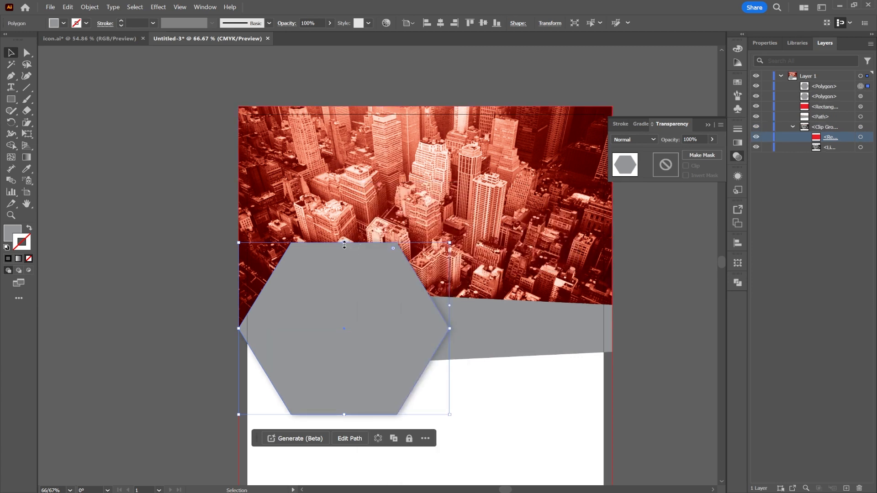
pyautogui.moveTo(344, 243); pyautogui.dragTo(345, 248)
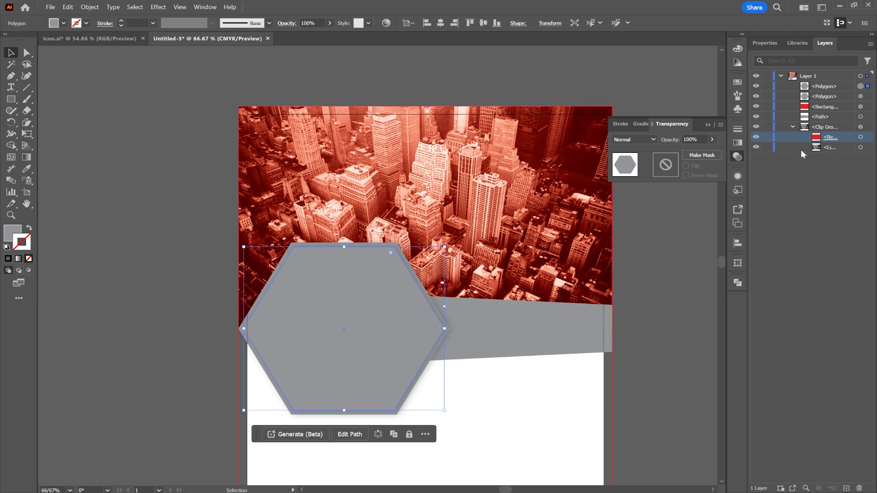
# Step: Fill the larger hexagon behind the copy with white to form a border, and deselect it
pyautogui.click(823, 99)
pyautogui.click(868, 98)
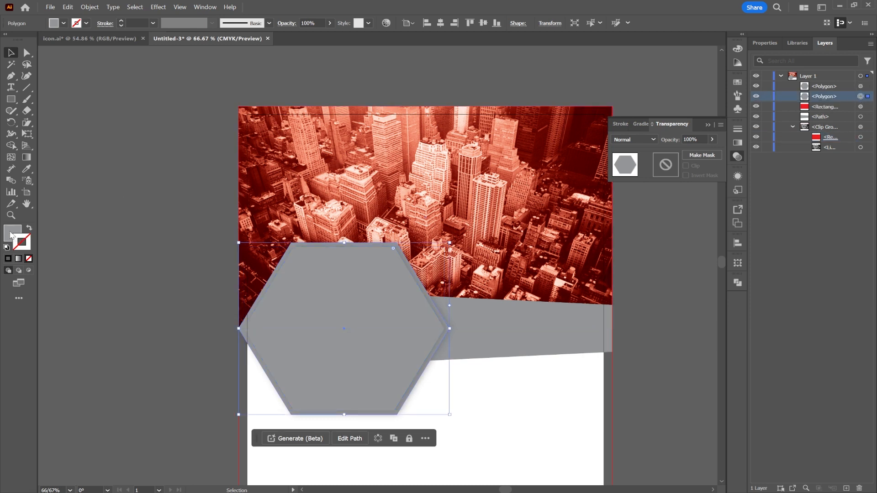
pyautogui.click(63, 23)
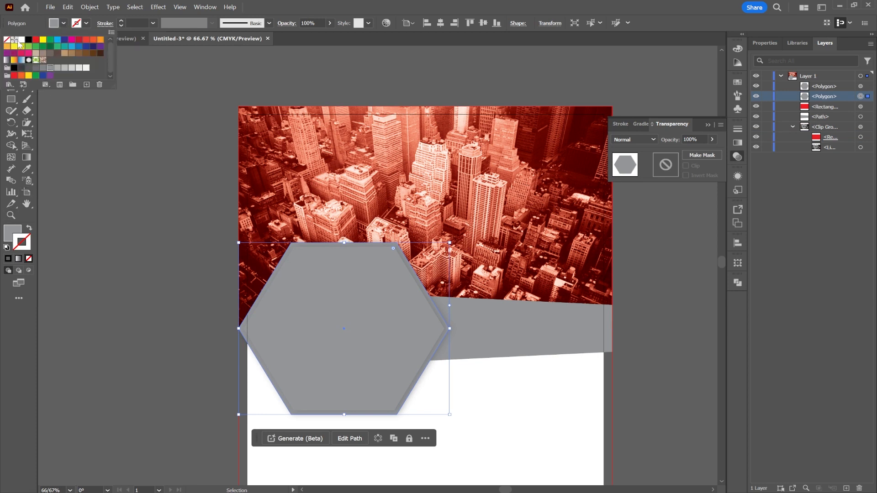
pyautogui.click(20, 41)
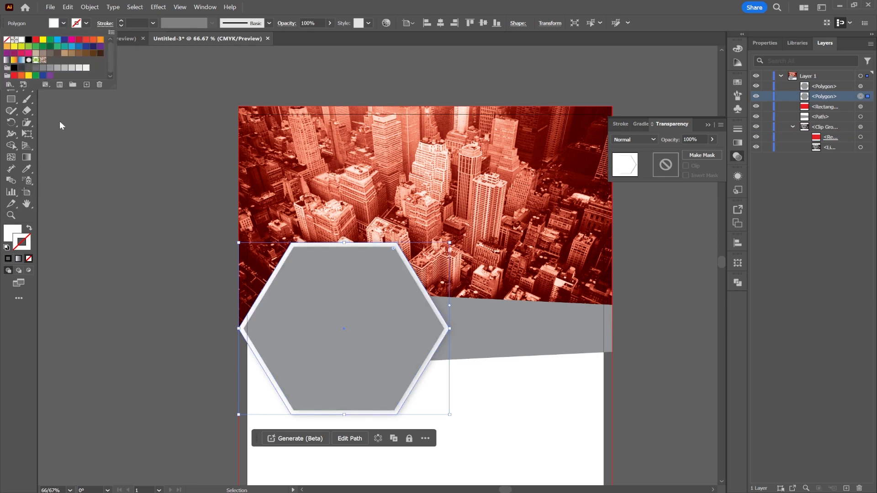
pyautogui.click(101, 247)
pyautogui.click(147, 259)
# Step: Select the white outer hexagon and show its object properties
pyautogui.press('space')
pyautogui.moveTo(548, 331); pyautogui.dragTo(523, 243)
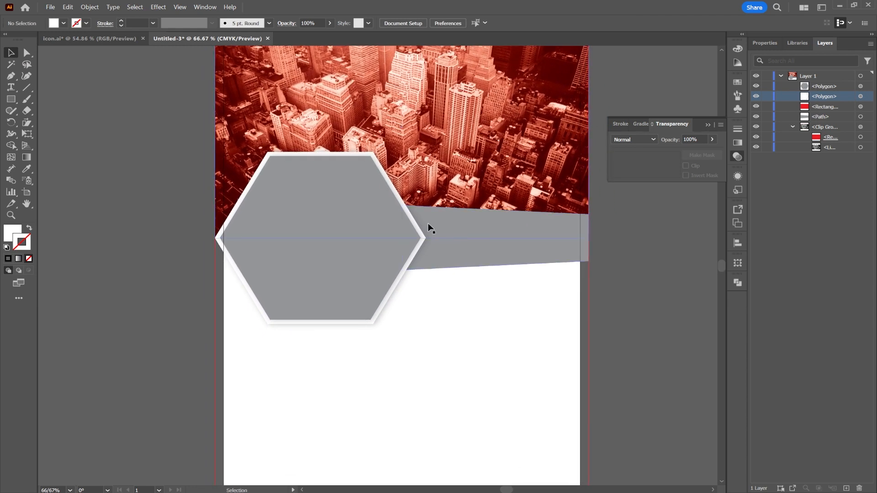
pyautogui.click(340, 218)
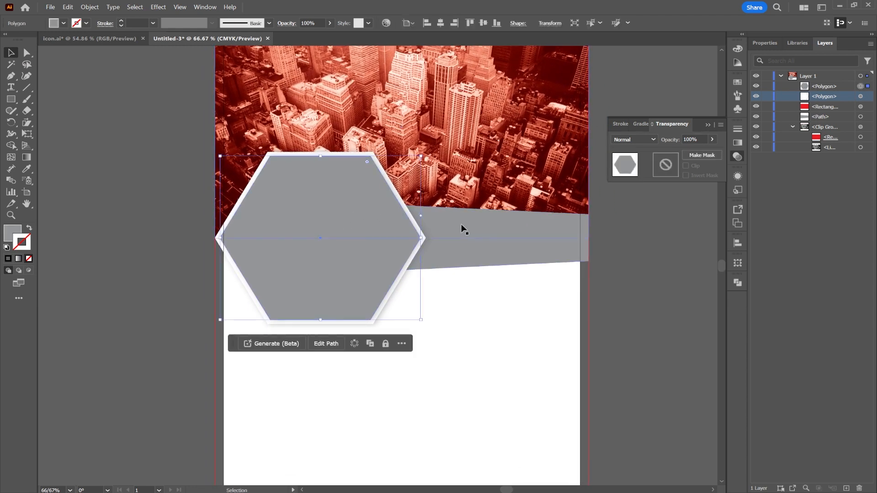
pyautogui.scroll(3, 309, 155)
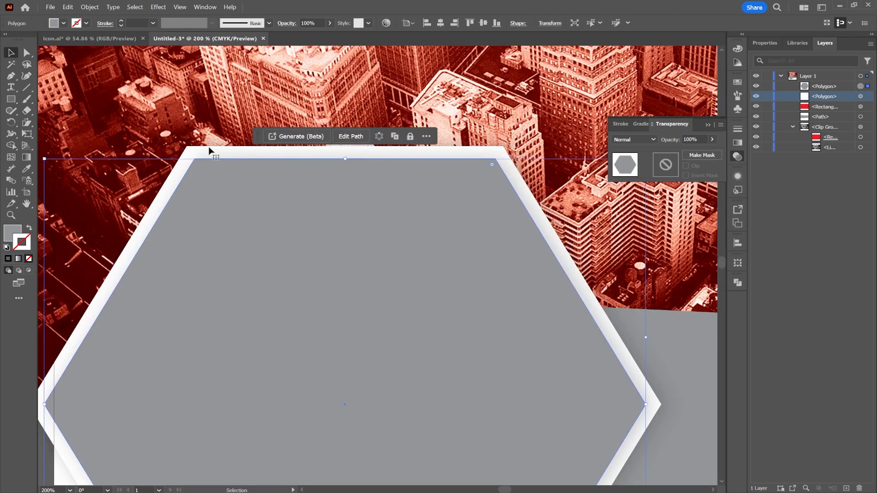
pyautogui.click(188, 106)
pyautogui.click(206, 154)
pyautogui.click(868, 97)
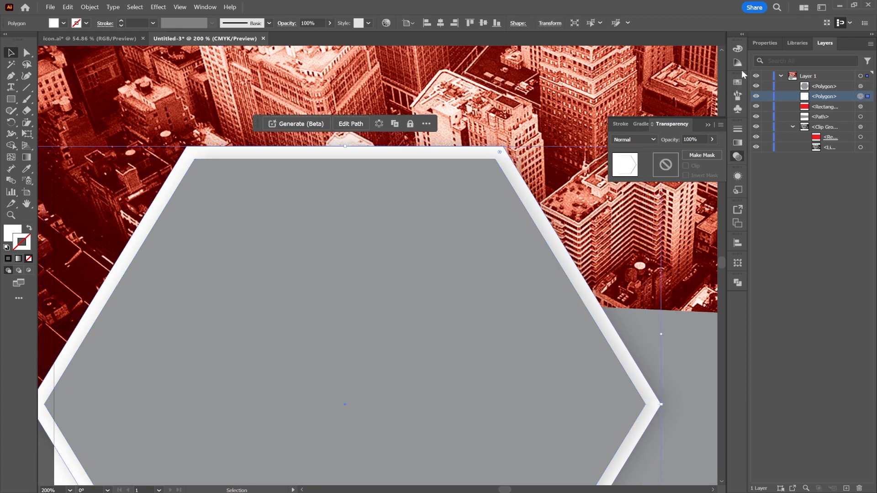
pyautogui.click(764, 43)
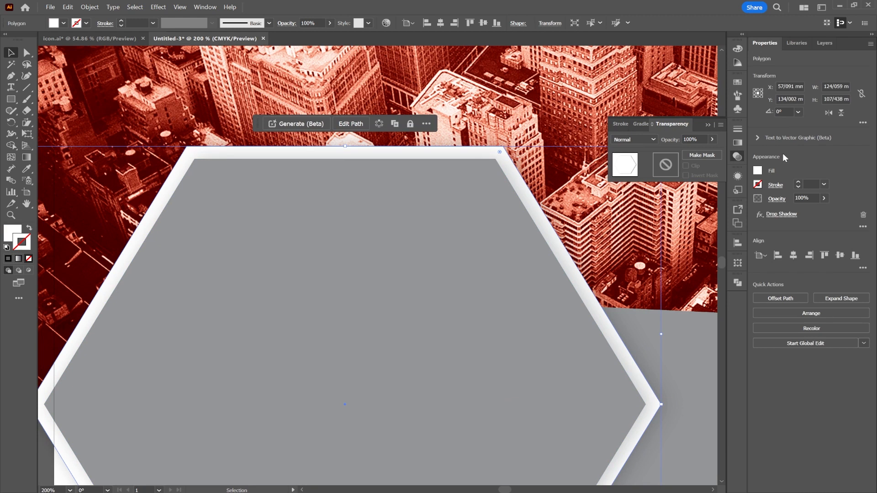
pyautogui.click(860, 227)
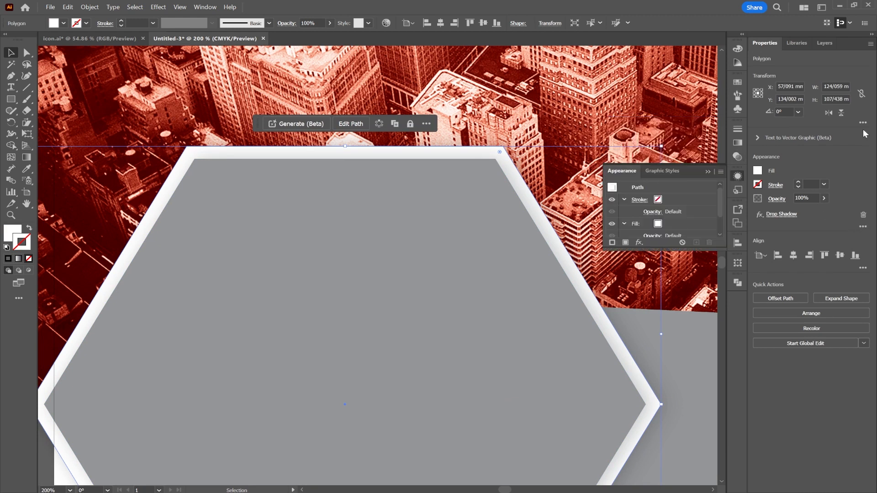
pyautogui.click(758, 138)
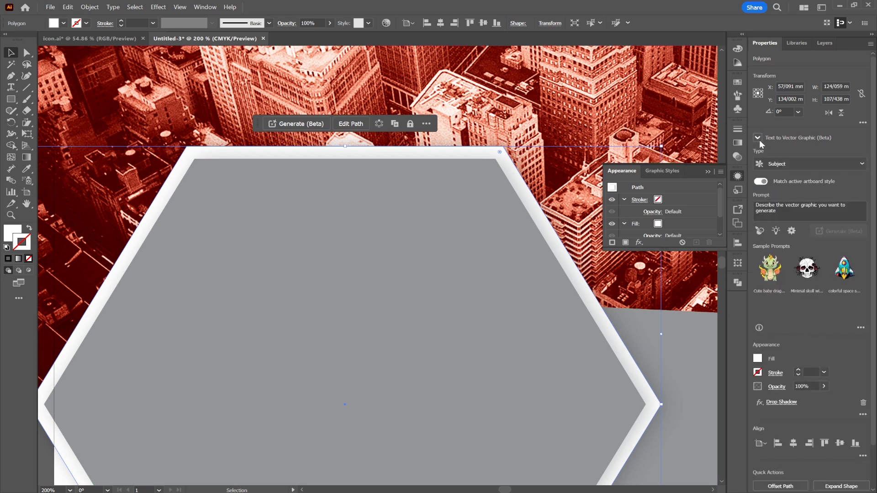
pyautogui.click(758, 138)
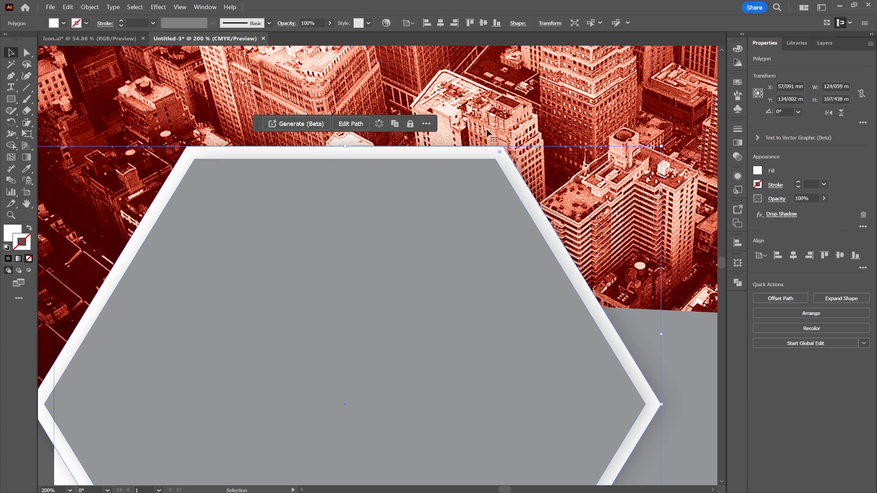
# Step: Round the corners of the white outer hexagon with a 2 mm corner radius
pyautogui.moveTo(500, 153); pyautogui.dragTo(494, 159)
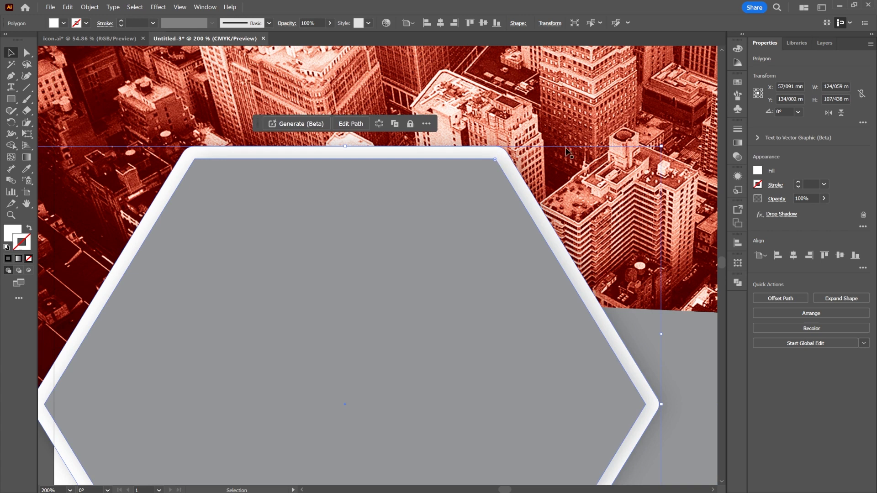
pyautogui.click(863, 123)
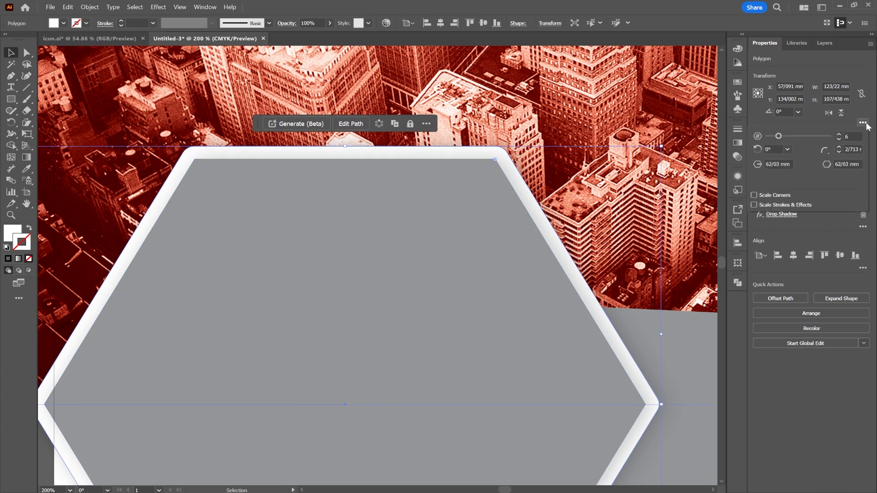
pyautogui.doubleClick(845, 137)
pyautogui.doubleClick(847, 149)
pyautogui.write('2')
pyautogui.press('Return')
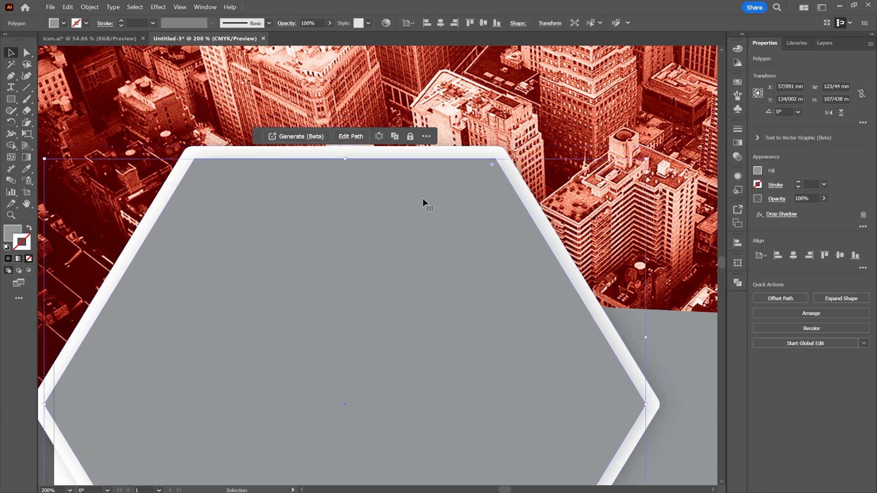
# Step: Round the corners of the inner grey hexagon to match the white outer hexagon
pyautogui.click(863, 122)
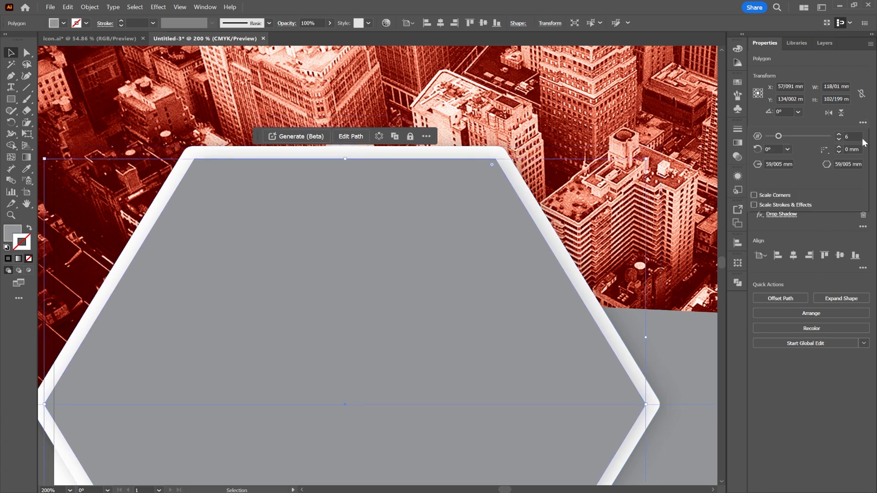
pyautogui.click(843, 149)
pyautogui.press('Return')
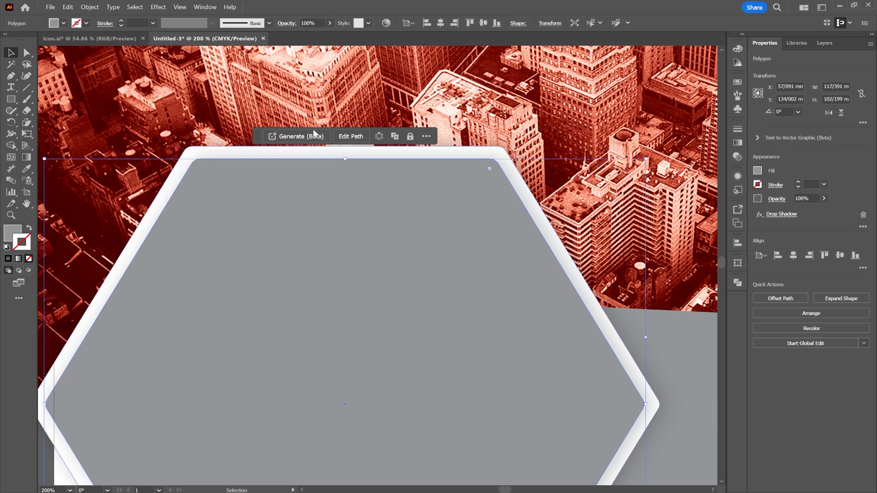
# Step: Place the team fist-bump desk photo from the Bussinus image folder into the flyer document
pyautogui.scroll(-3, 463, 270)
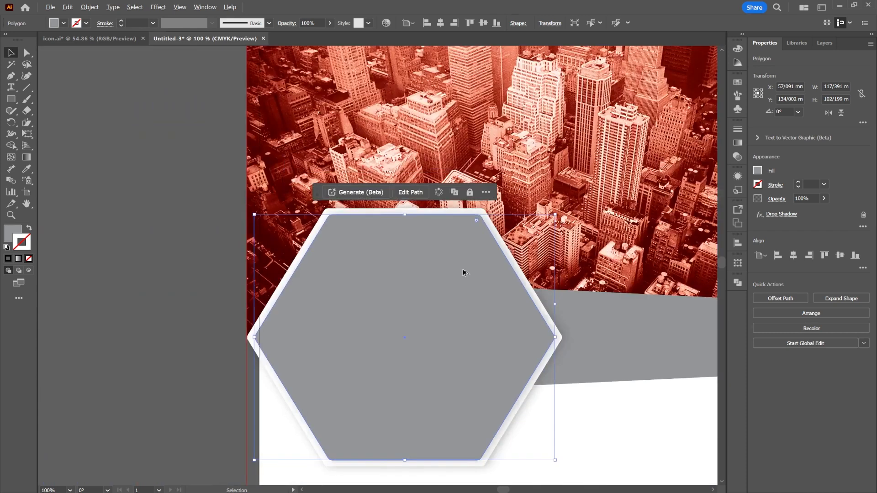
pyautogui.moveTo(561, 257); pyautogui.dragTo(536, 162)
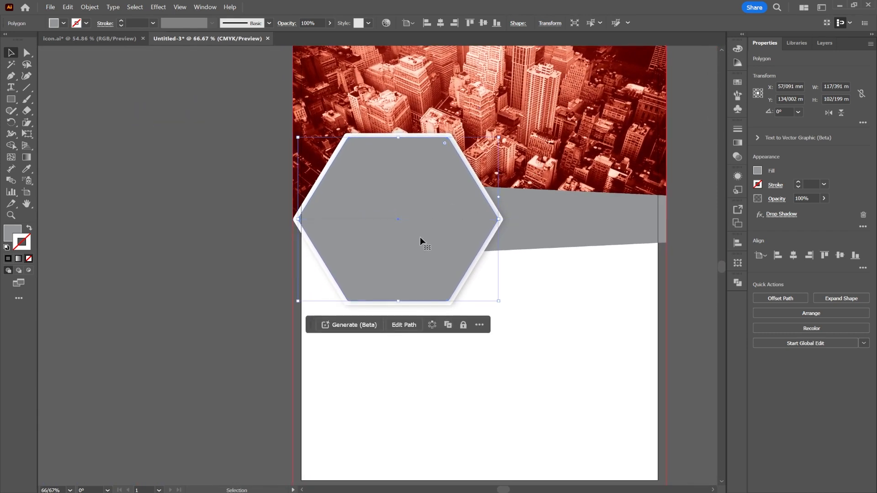
pyautogui.click(51, 7)
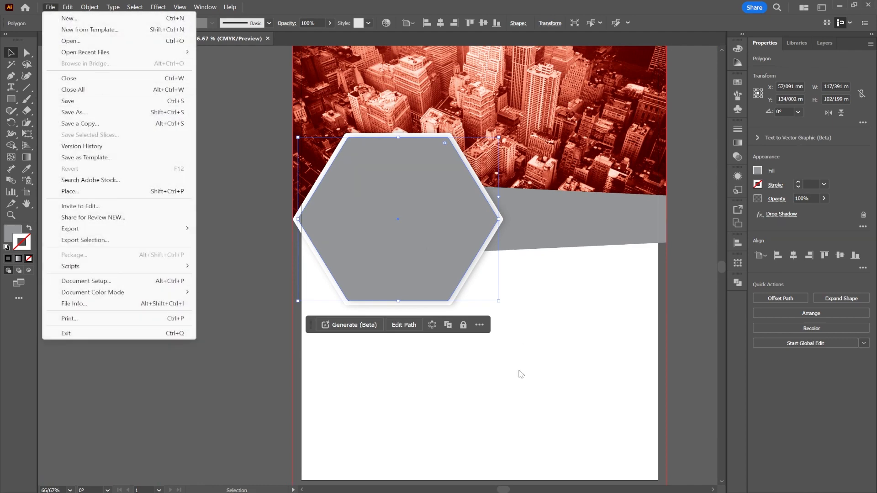
pyautogui.click(514, 492)
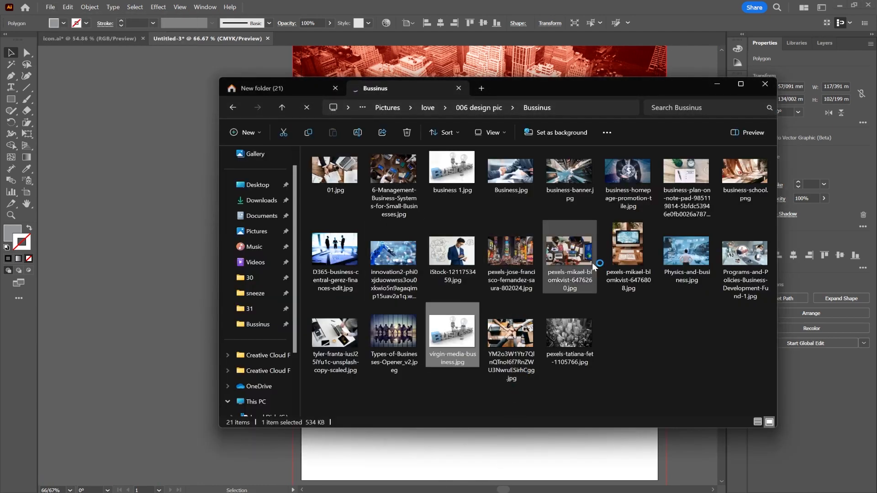
pyautogui.moveTo(530, 325); pyautogui.dragTo(180, 263)
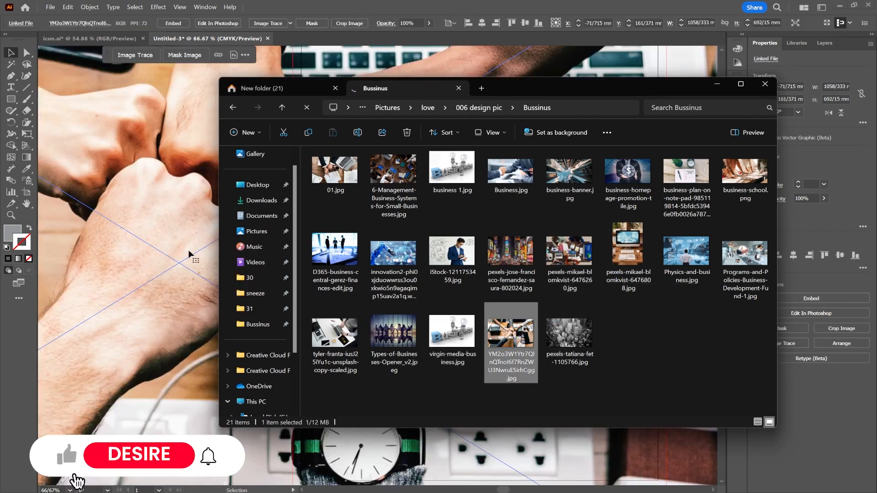
pyautogui.click(190, 253)
# Step: Scale the fist-bump photo down to about 167 by 110 mm and position it over the hexagon
pyautogui.scroll(-4, 293, 225)
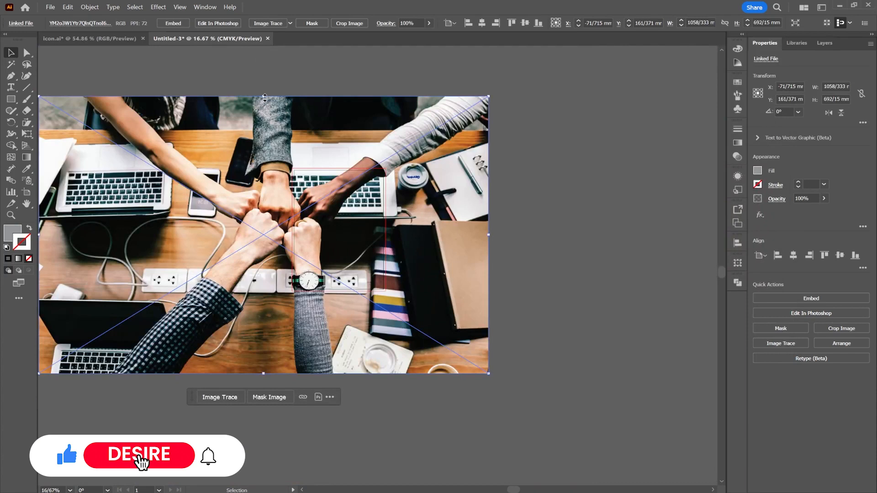
pyautogui.moveTo(263, 96); pyautogui.dragTo(263, 297)
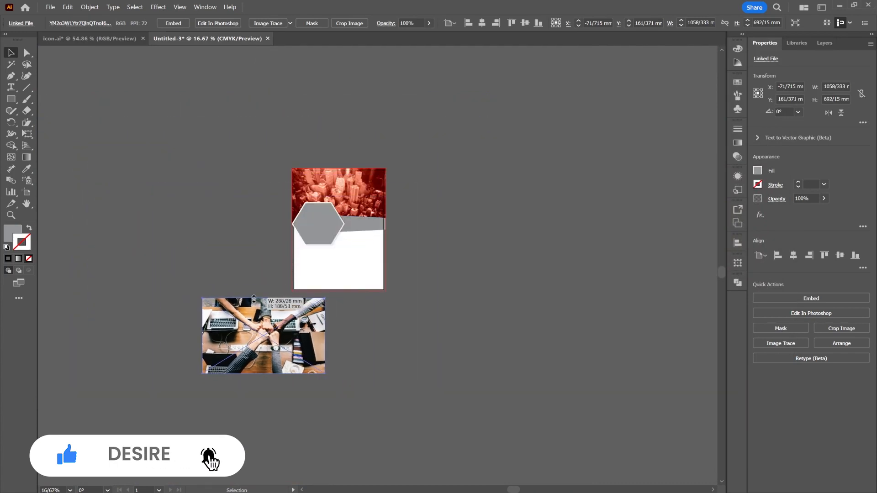
pyautogui.moveTo(274, 328); pyautogui.dragTo(319, 219)
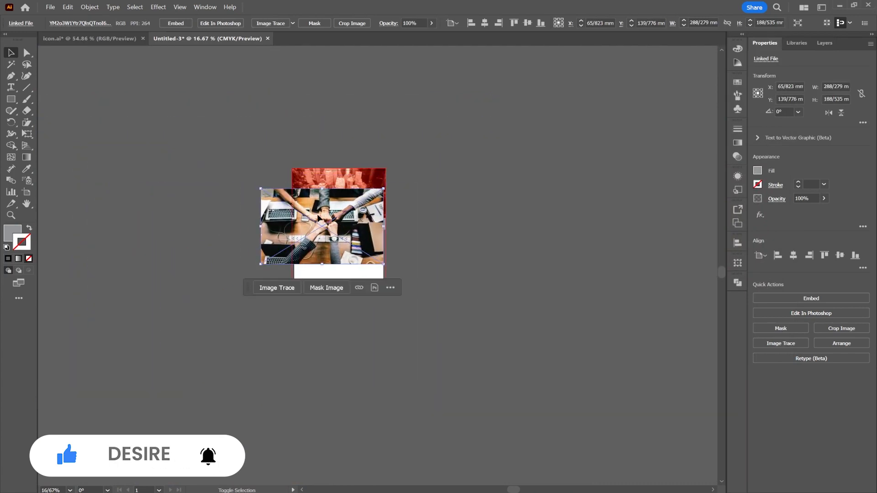
pyautogui.scroll(3, 314, 218)
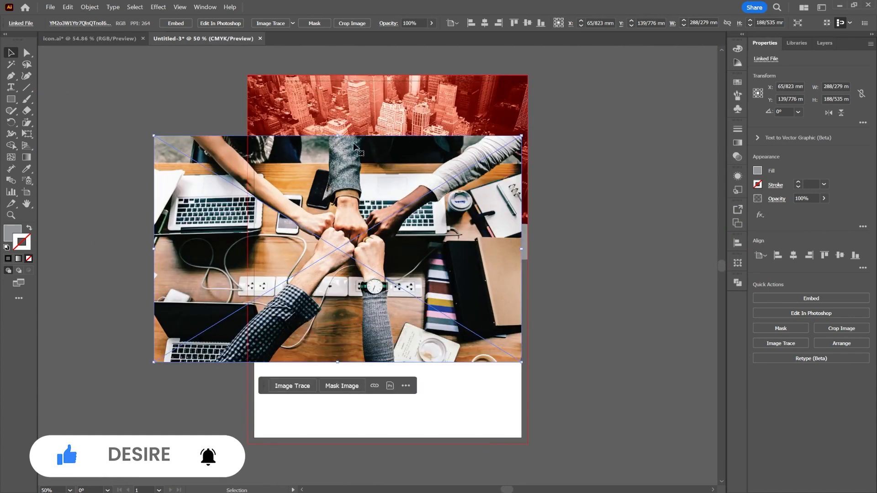
pyautogui.moveTo(340, 135); pyautogui.dragTo(334, 190)
# Step: Send the photo backward behind the grey hexagon and shrink it to about 157 by 103 mm, keeping the hexagon covered
pyautogui.rightClick(353, 200)
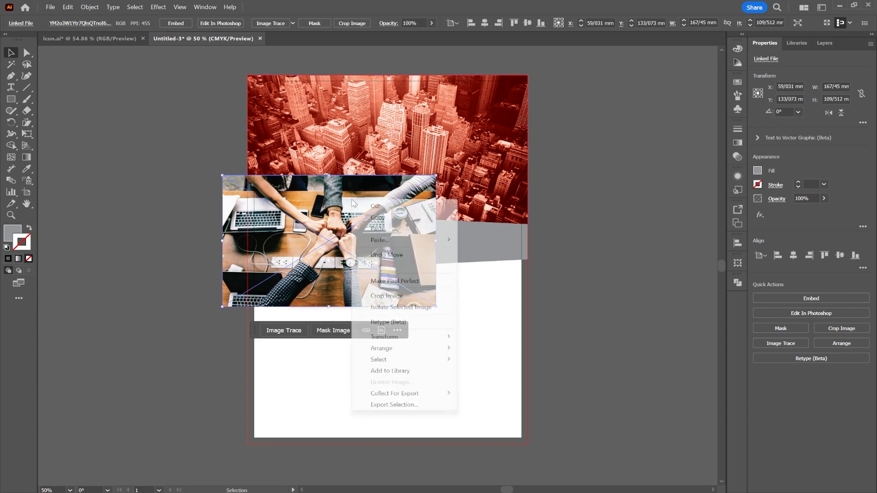
pyautogui.moveTo(438, 348)
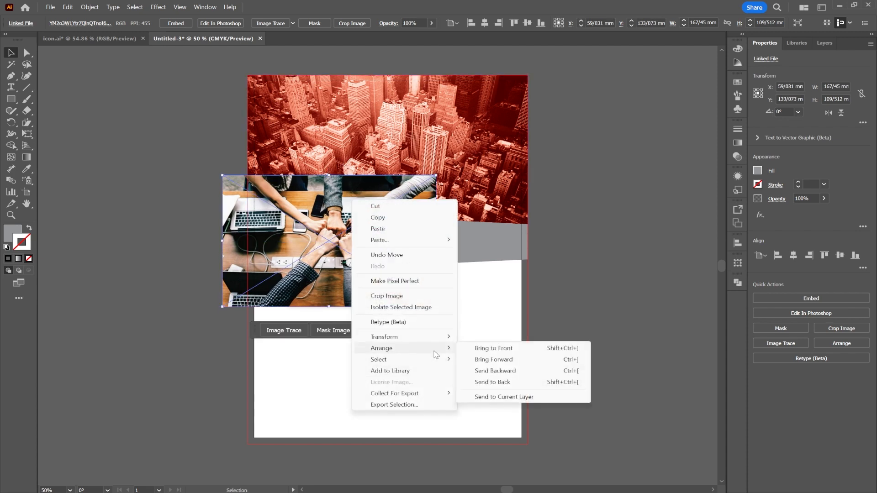
pyautogui.click(489, 370)
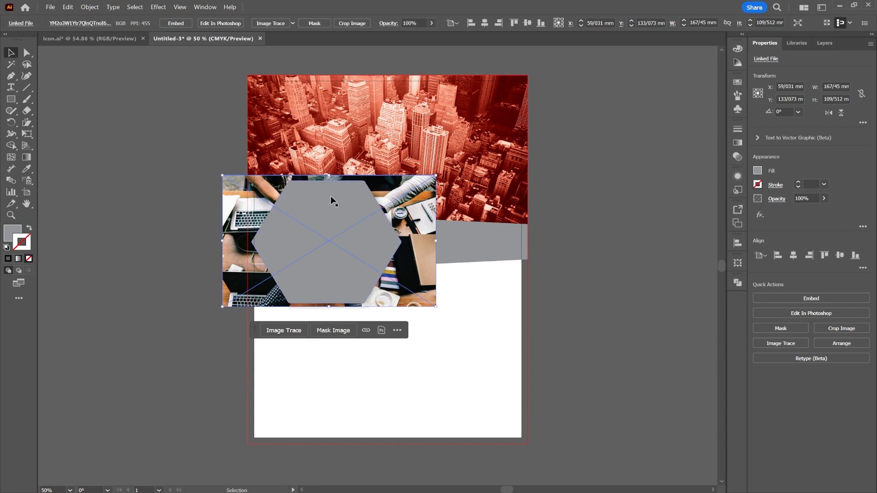
pyautogui.moveTo(328, 175); pyautogui.dragTo(328, 183)
pyautogui.moveTo(409, 207); pyautogui.dragTo(404, 198)
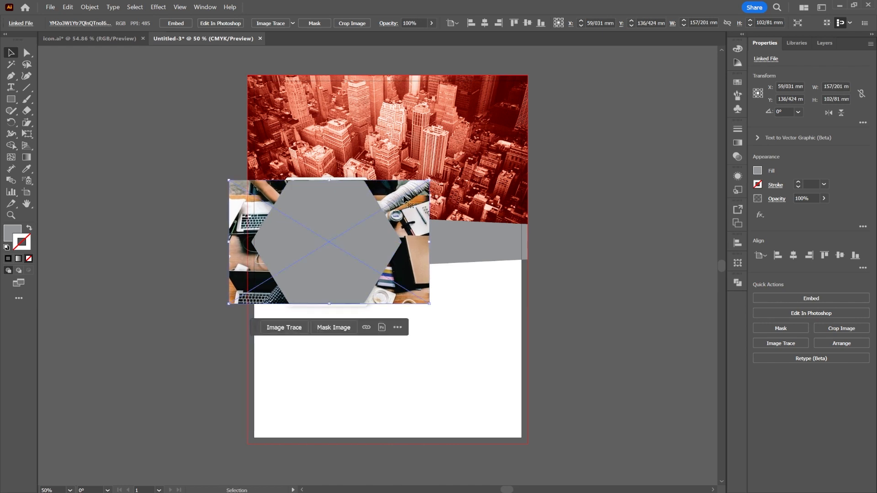
# Step: Clip the fist-bump photo into the grey inner hexagon with a clipping mask, and deselect it
pyautogui.click(153, 174)
pyautogui.click(320, 219)
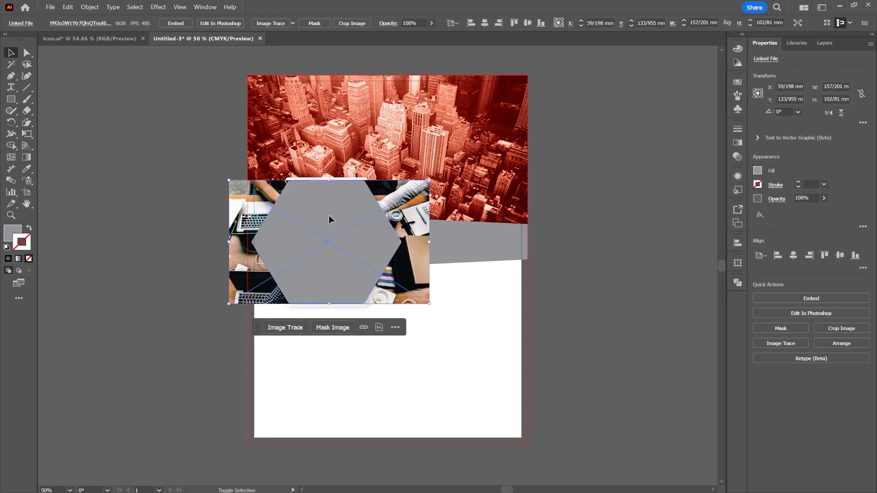
pyautogui.keyDown('shift'); pyautogui.click(329, 215); pyautogui.keyUp('shift')
pyautogui.rightClick(329, 215)
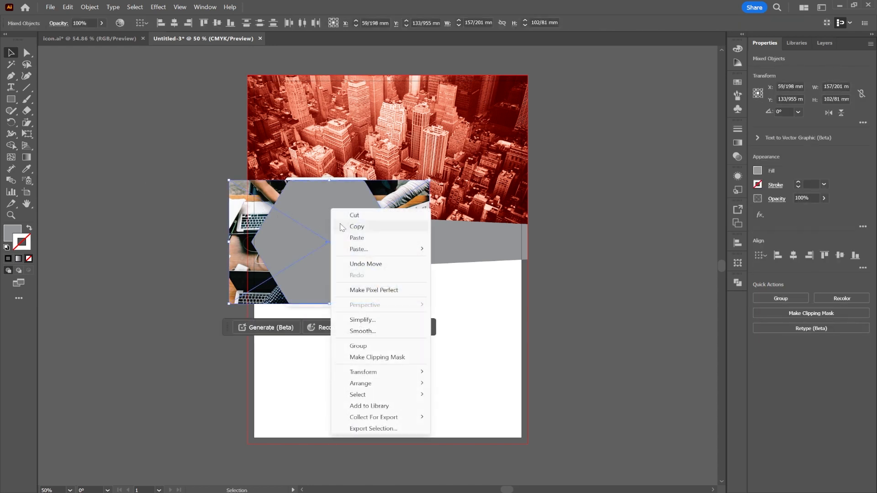
pyautogui.click(409, 363)
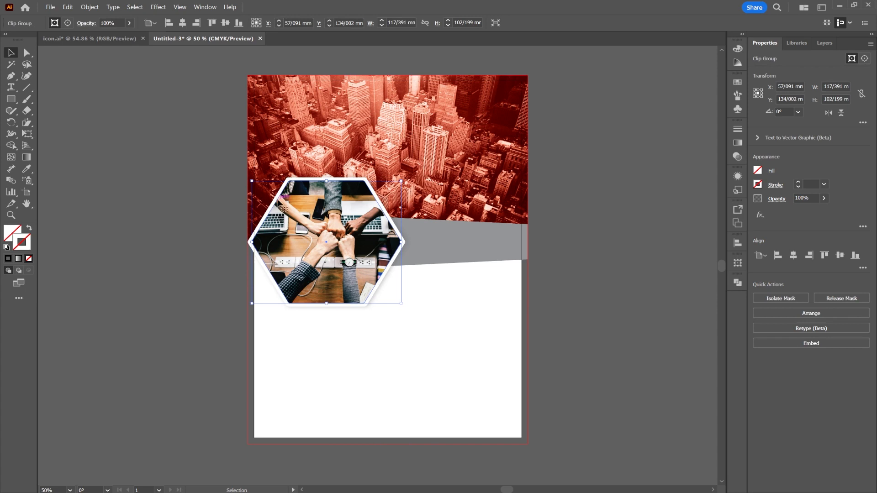
pyautogui.click(171, 201)
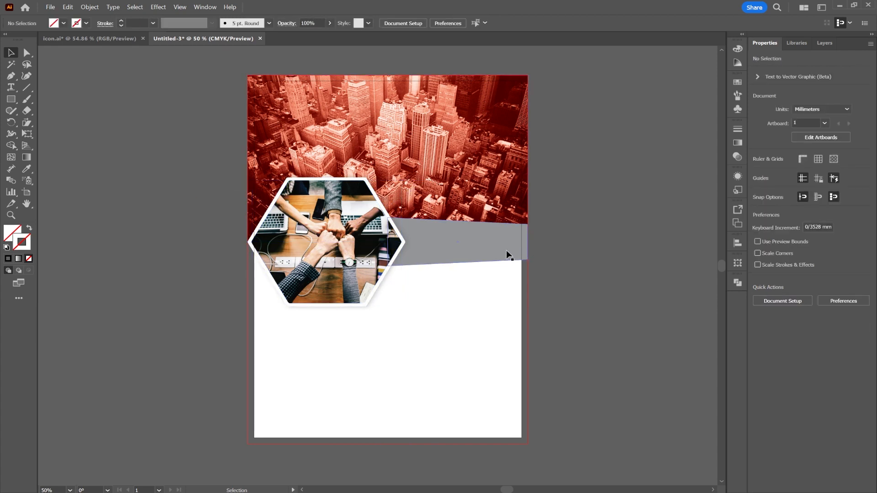
# Step: Copy the dark grey, yellow and navy color squares from icon.ai into the flyer document, placing them beside the artboard
pyautogui.click(481, 242)
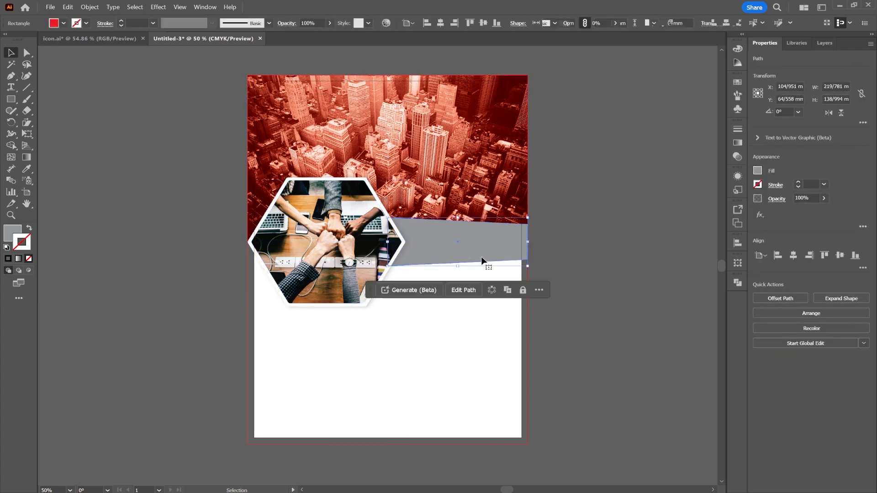
pyautogui.click(96, 39)
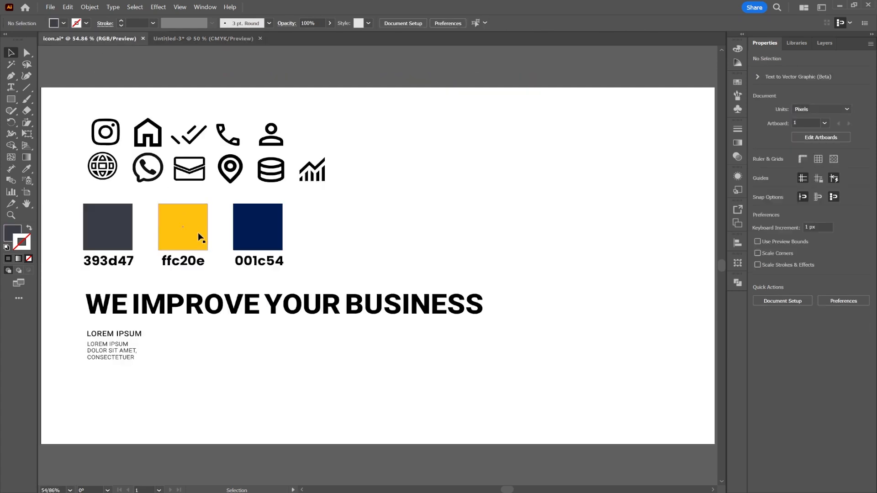
pyautogui.click(89, 224)
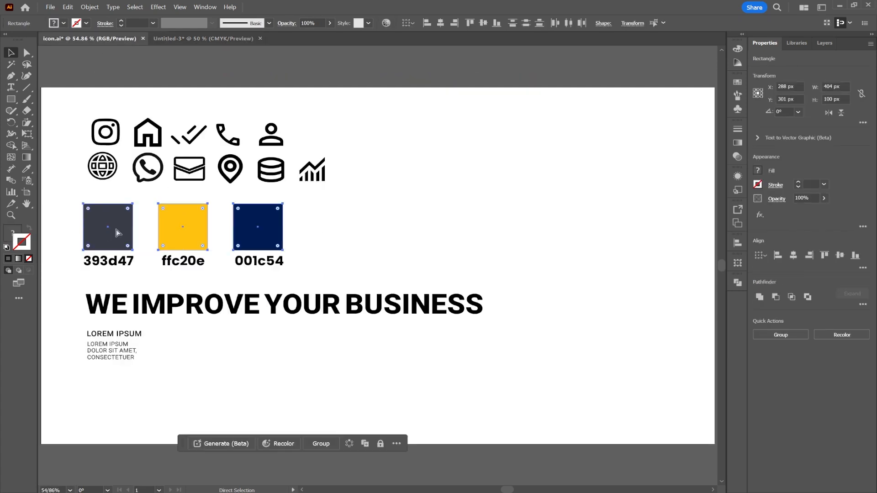
pyautogui.click(173, 37)
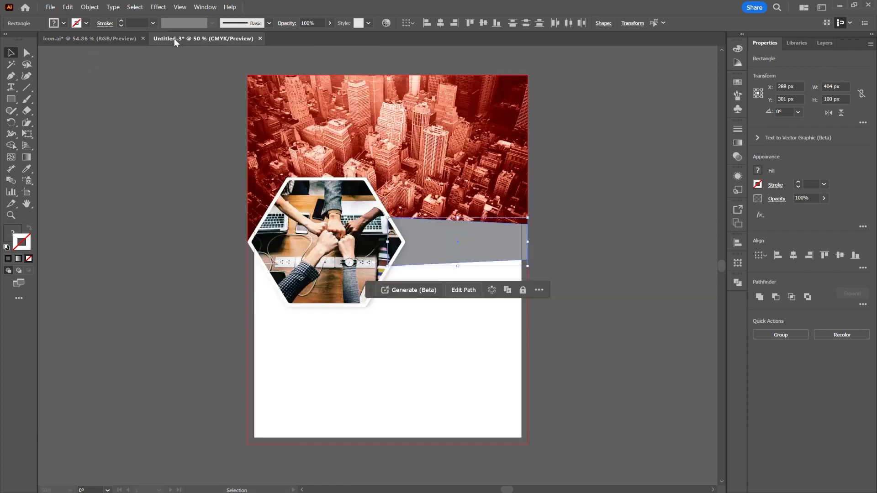
pyautogui.hotkey('ctrl', 'v')
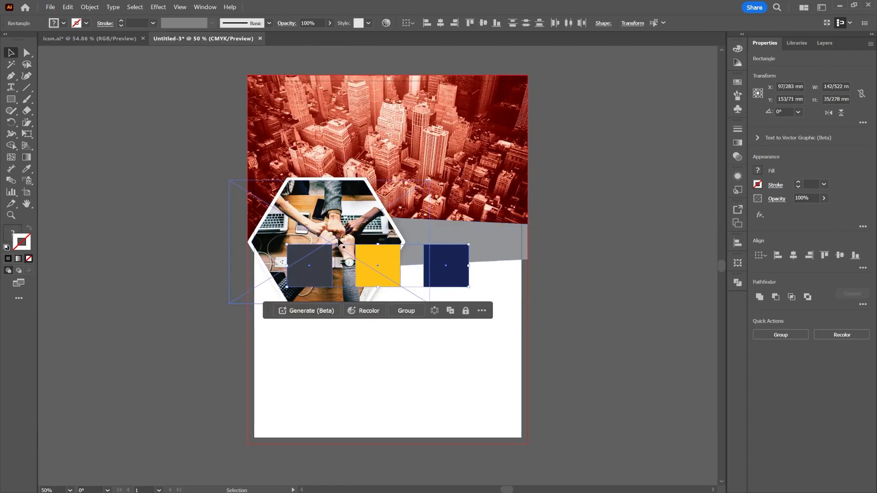
pyautogui.moveTo(380, 267); pyautogui.dragTo(121, 188)
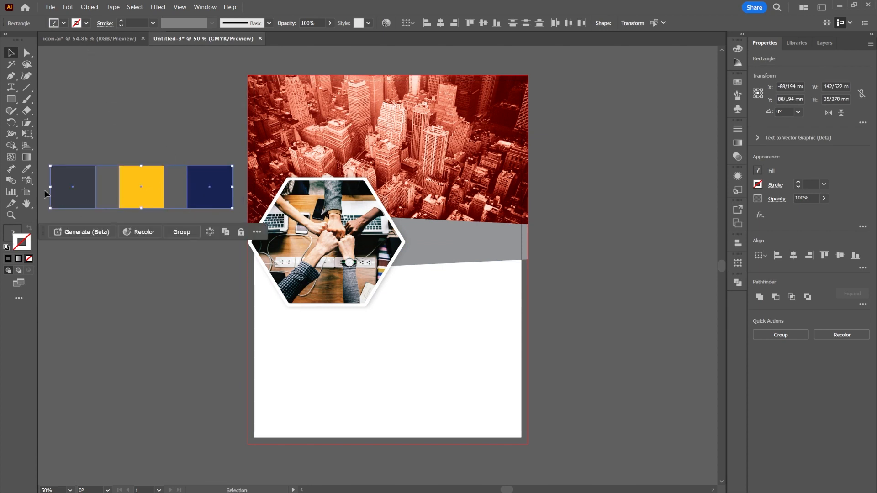
# Step: Create a new color group from the three selected color squares, including swatches for tints
pyautogui.click(76, 25)
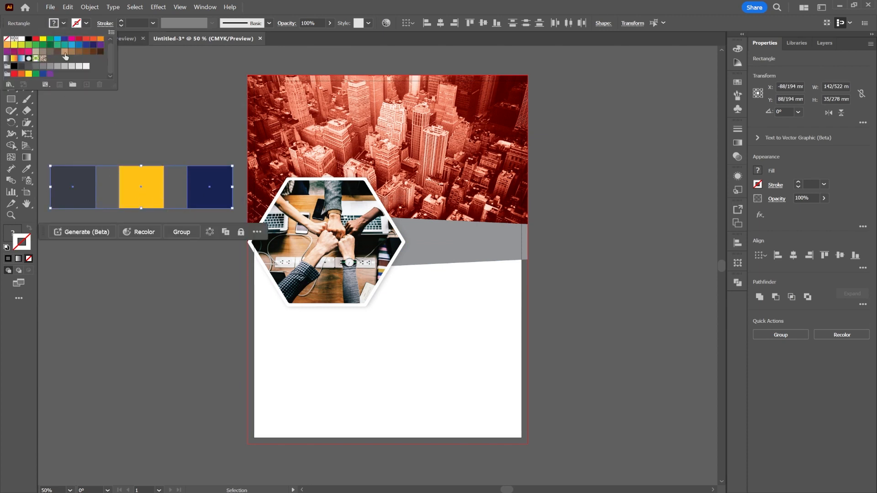
pyautogui.click(73, 85)
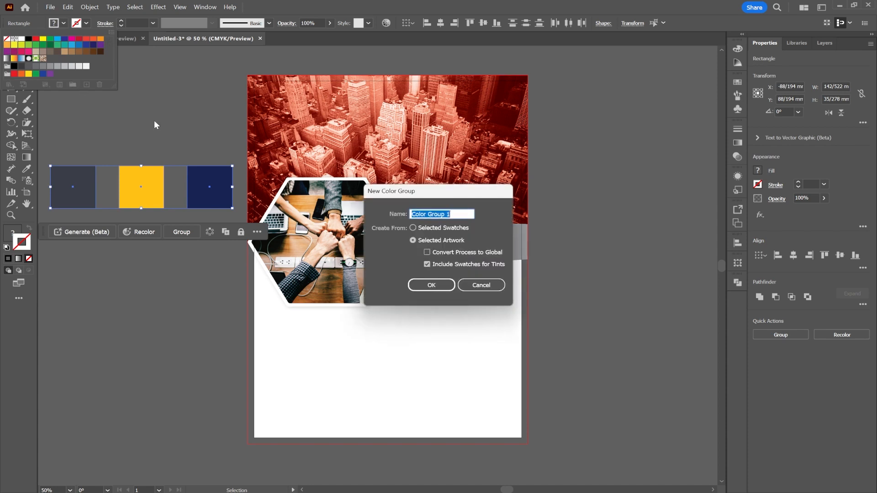
pyautogui.click(439, 283)
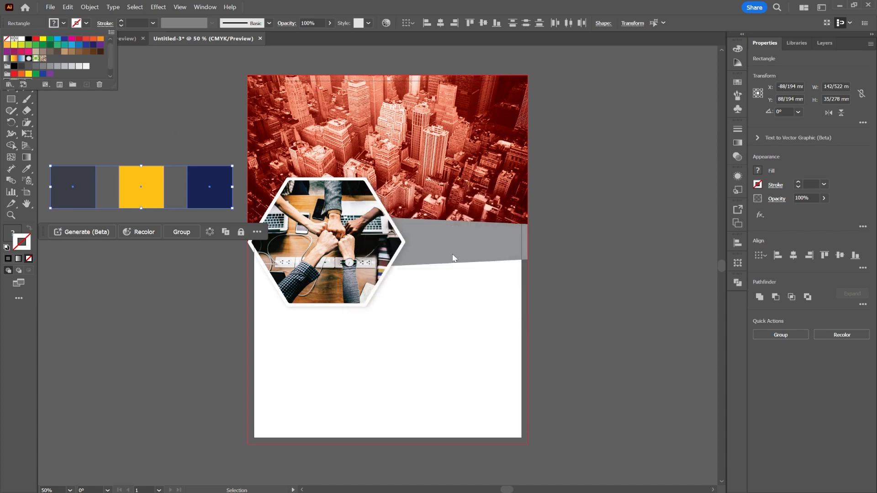
# Step: Fill the grey tapered bar beside the hexagon with the yellow sampled from the middle color square
pyautogui.click(454, 255)
pyautogui.click(453, 251)
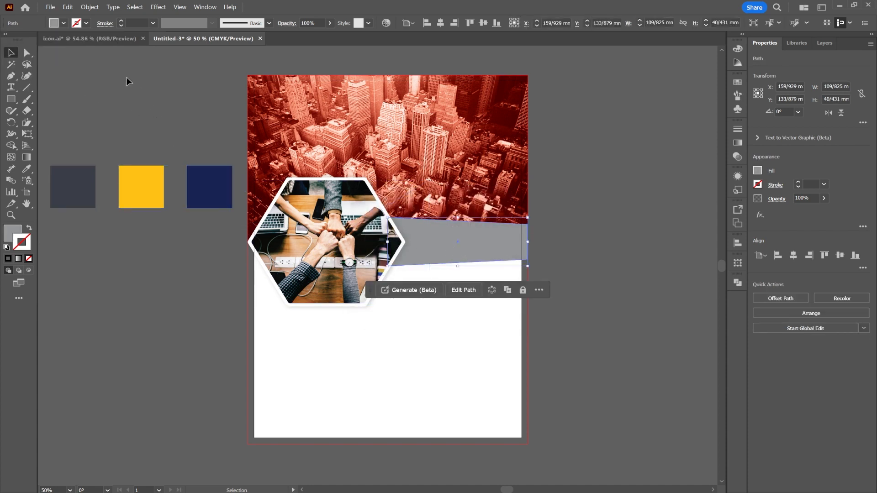
pyautogui.click(27, 169)
pyautogui.click(135, 180)
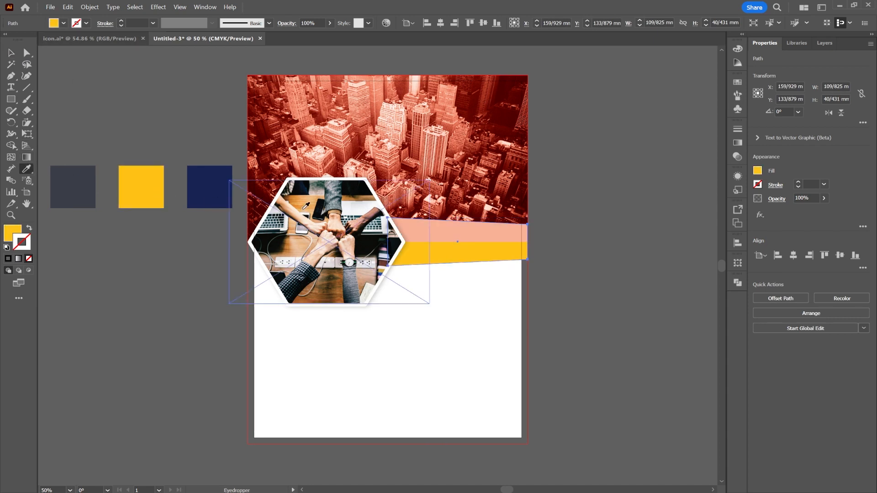
pyautogui.press('v')
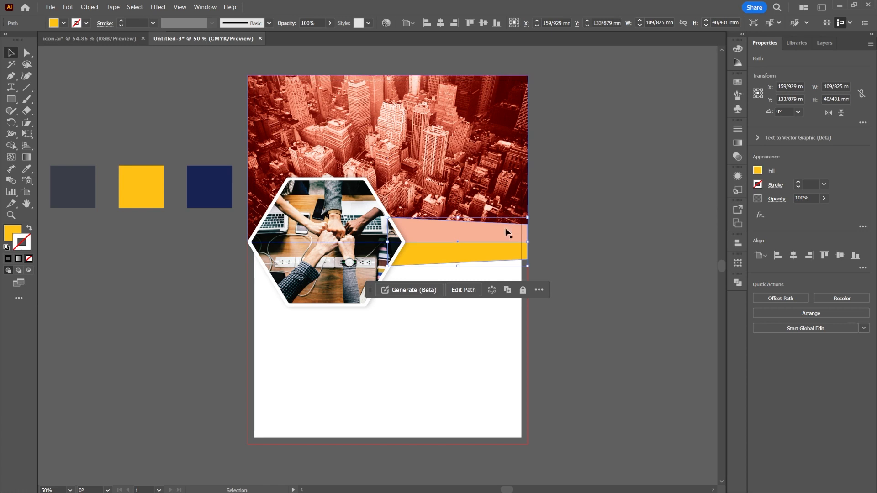
# Step: Bring the yellow tapered bar forward one level so it overlaps the skyline image, and deselect it
pyautogui.rightClick(498, 251)
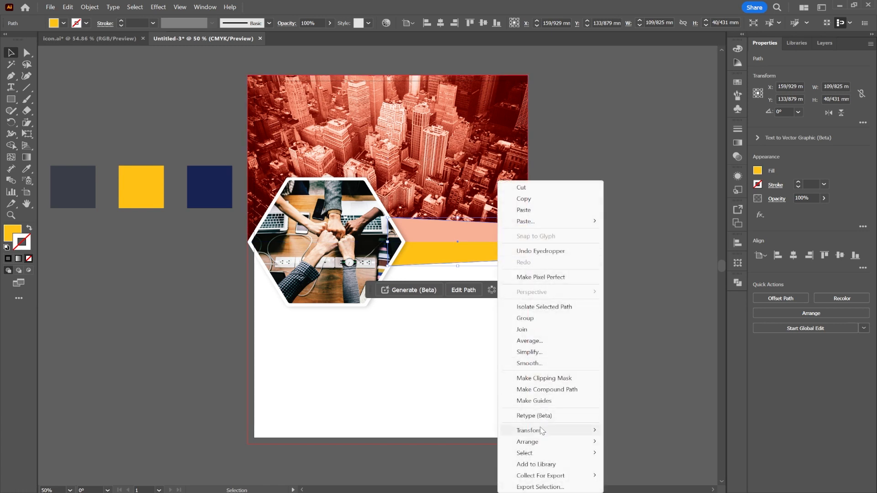
pyautogui.moveTo(544, 442)
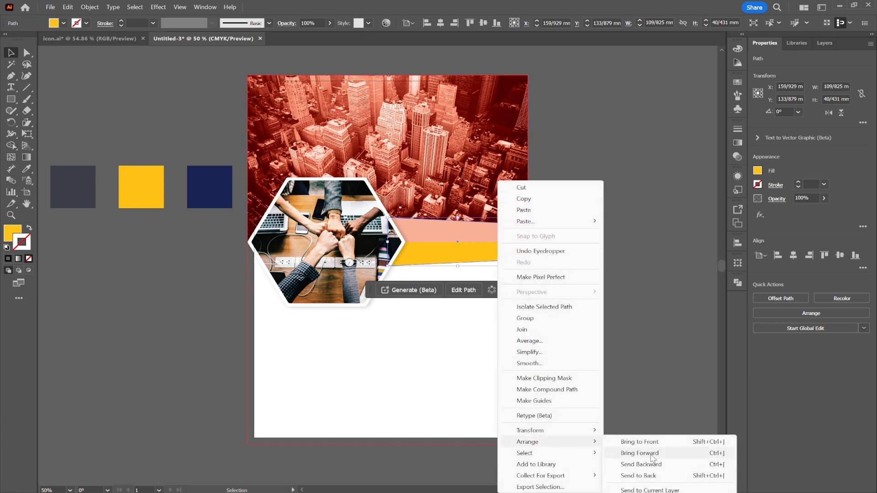
pyautogui.click(650, 453)
pyautogui.click(618, 185)
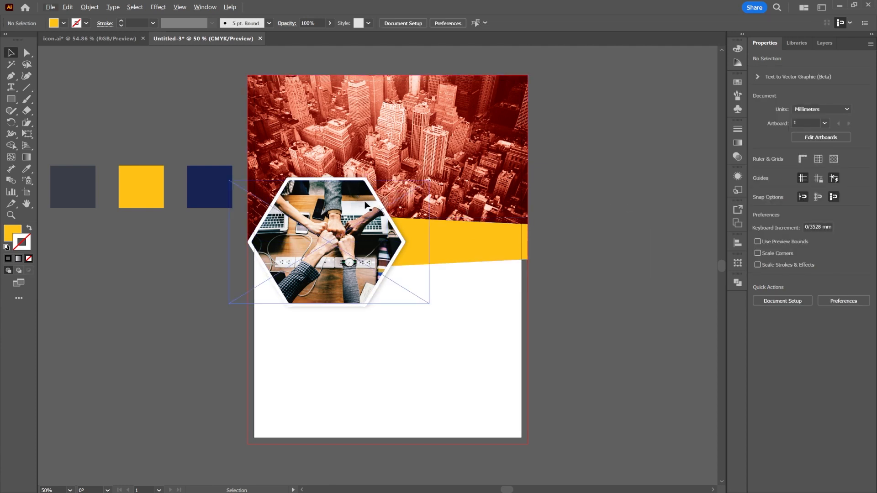
pyautogui.scroll(2, 373, 212)
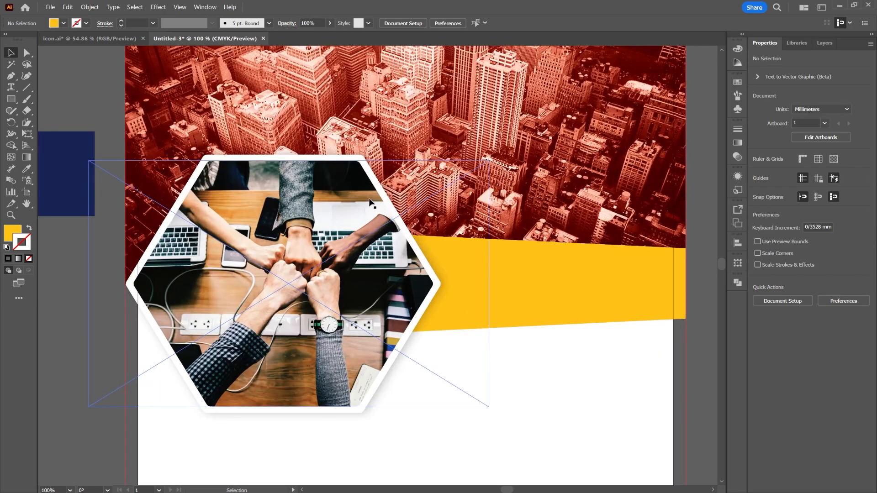
pyautogui.scroll(-2, 408, 259)
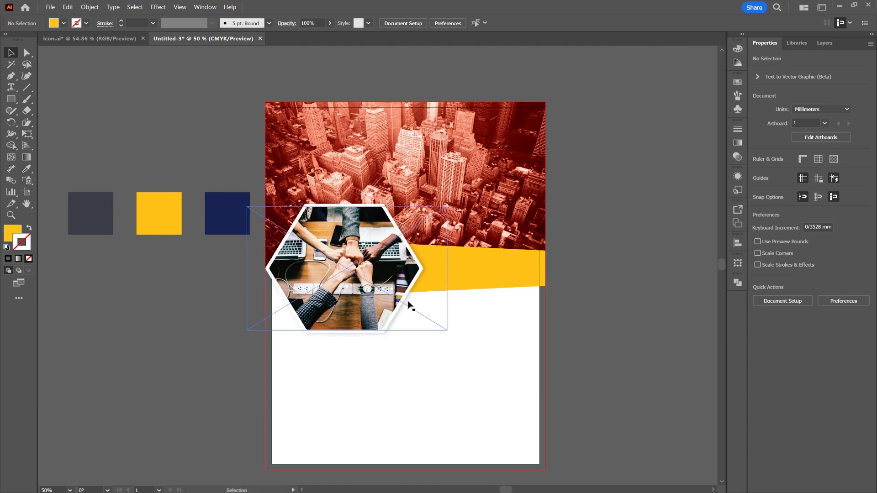
# Step: Draw a rectangle about 116 by 30 mm over the yellow bar's lower part and fill it with navy sampled from the color square
pyautogui.click(11, 99)
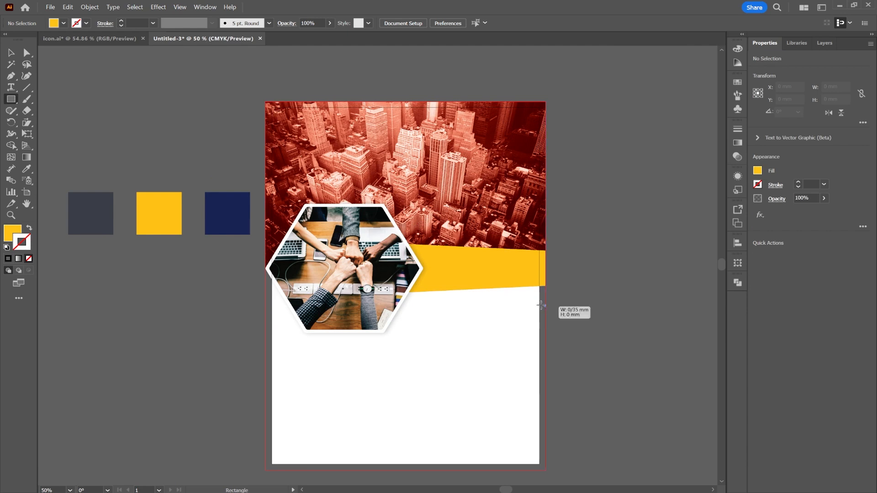
pyautogui.moveTo(545, 306); pyautogui.dragTo(398, 270)
pyautogui.click(30, 169)
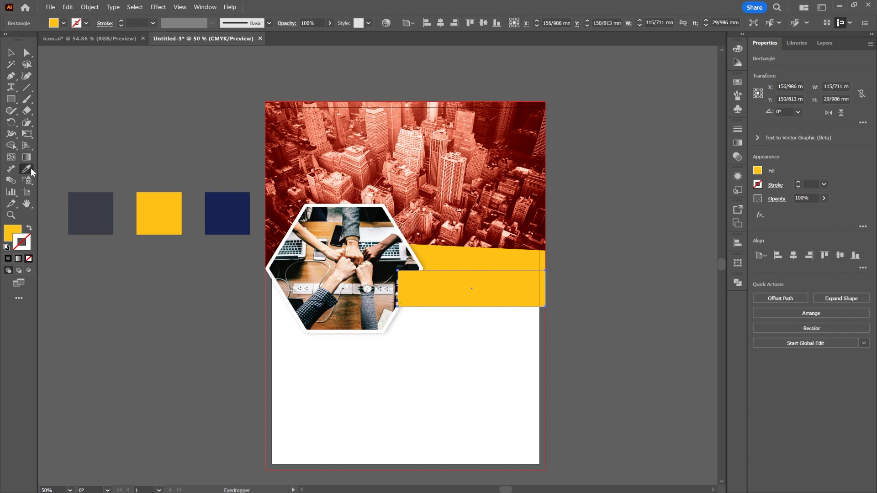
pyautogui.click(224, 217)
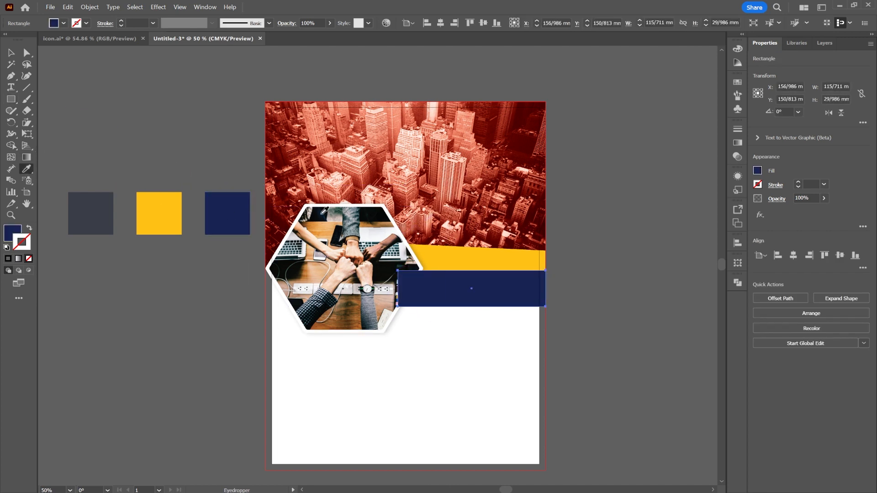
pyautogui.press('v')
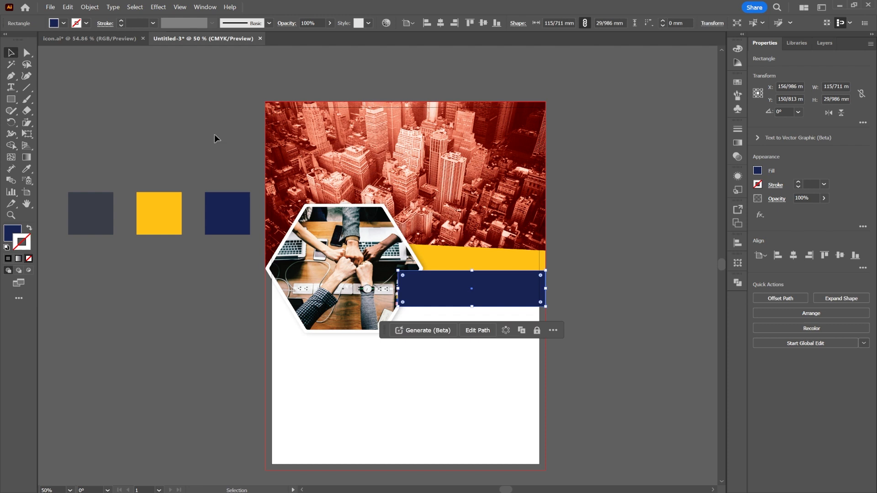
# Step: Send the navy rectangle backward repeatedly until it sits behind both the hexagon and the yellow bar
pyautogui.rightClick(499, 294)
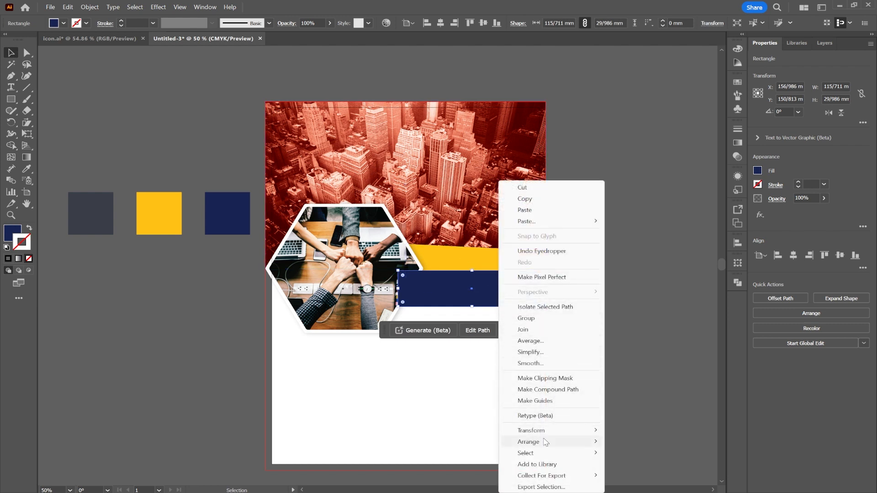
pyautogui.moveTo(546, 442)
pyautogui.click(646, 465)
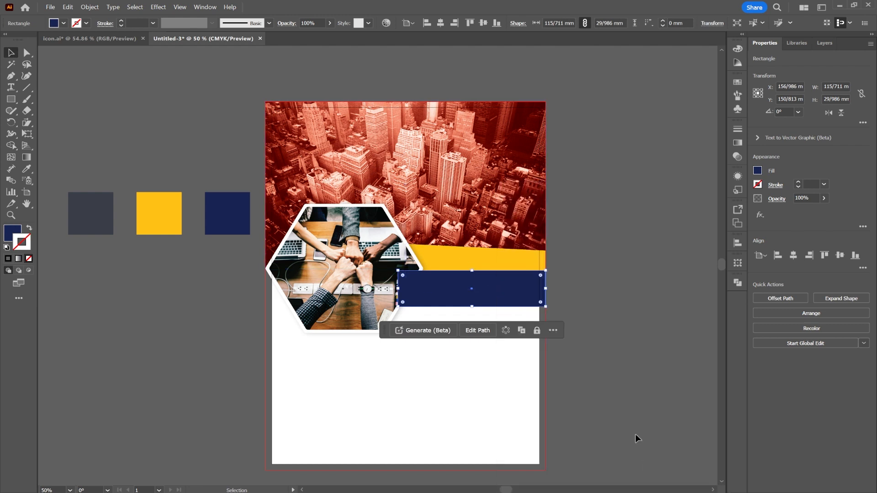
pyautogui.rightClick(509, 305)
pyautogui.moveTo(570, 443)
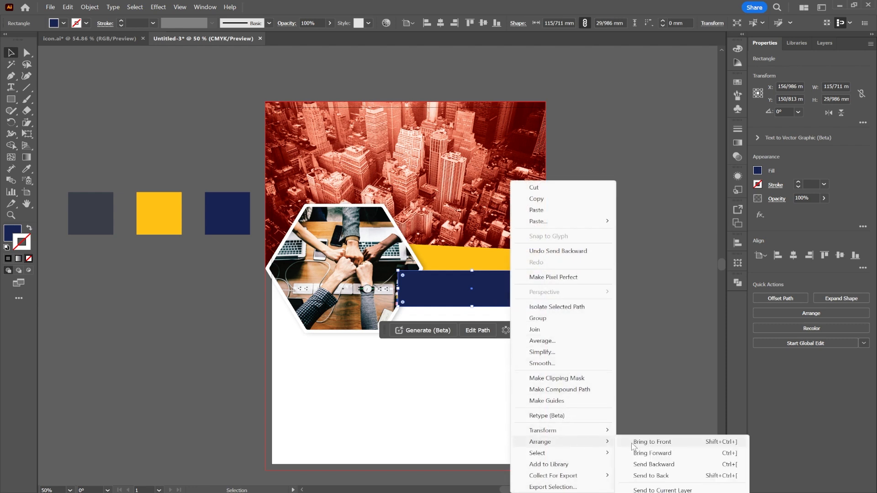
pyautogui.click(721, 464)
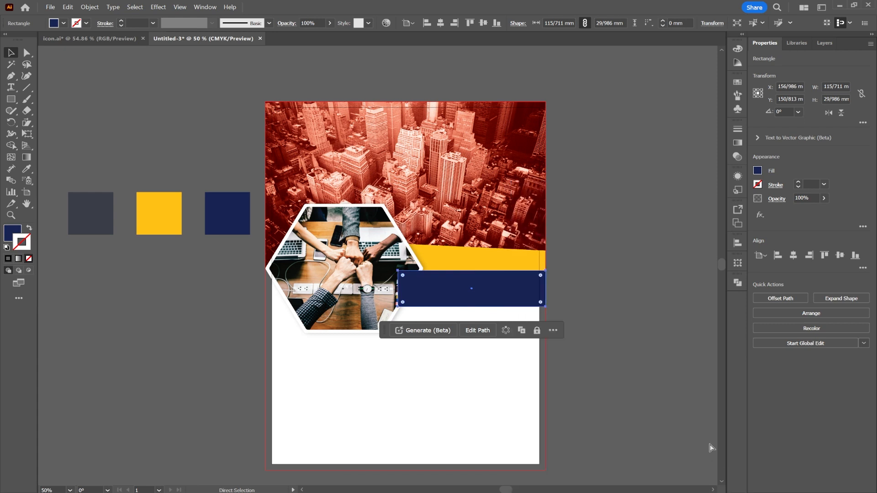
pyautogui.hotkey('ctrl', '[')
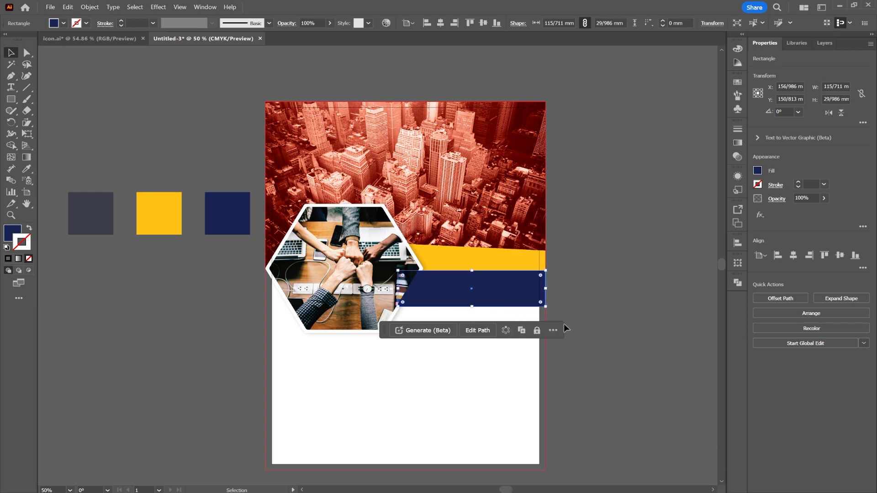
pyautogui.press('a')
pyautogui.hotkey('ctrl', '[')
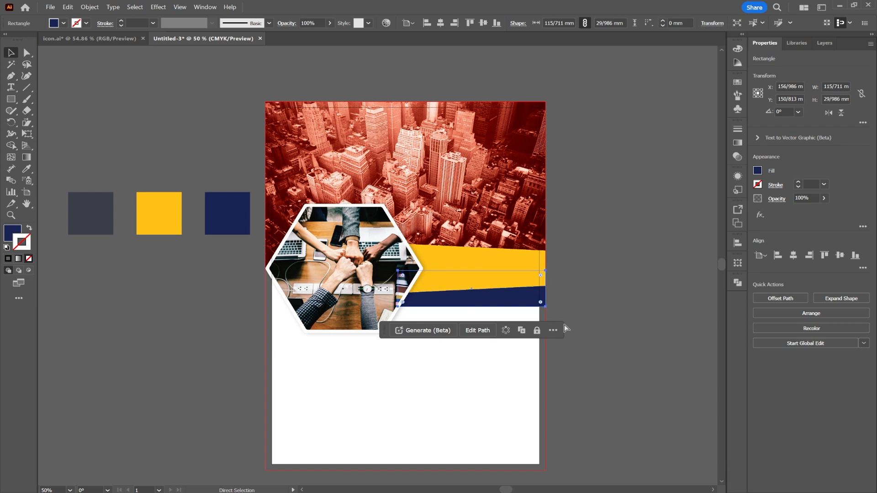
# Step: Nudge the navy rectangle upward until only a thin strip shows below the yellow bar, and deselect it
pyautogui.press('v')
pyautogui.press('Up')
pyautogui.press('Up')
pyautogui.press('Up')
pyautogui.press('Up')
pyautogui.press('Up')
pyautogui.press('Up')
pyautogui.press('Up')
pyautogui.press('Up')
pyautogui.press('Up')
pyautogui.press('Up')
pyautogui.press('Up')
pyautogui.press('Up')
pyautogui.press('Up')
pyautogui.press('Up')
pyautogui.press('Up')
pyautogui.press('Up')
pyautogui.press('Up')
pyautogui.press('Up')
pyautogui.press('Up')
pyautogui.press('Up')
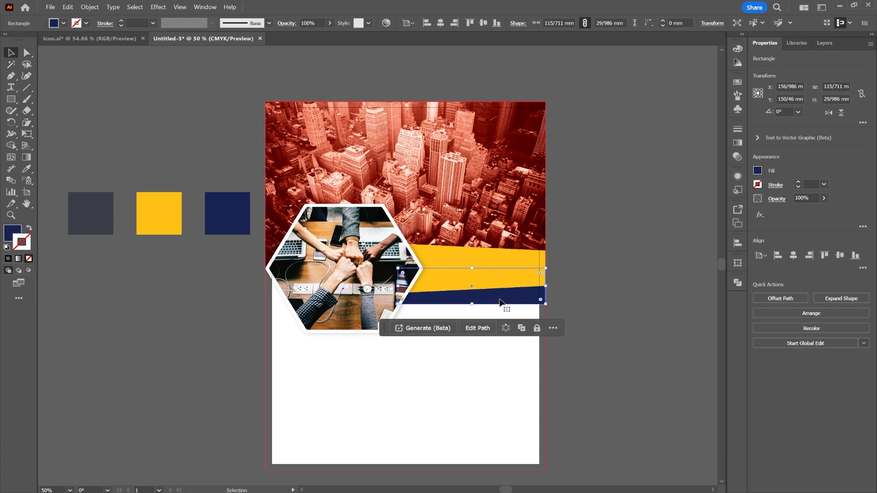
pyautogui.press('Up')
pyautogui.press('Up')
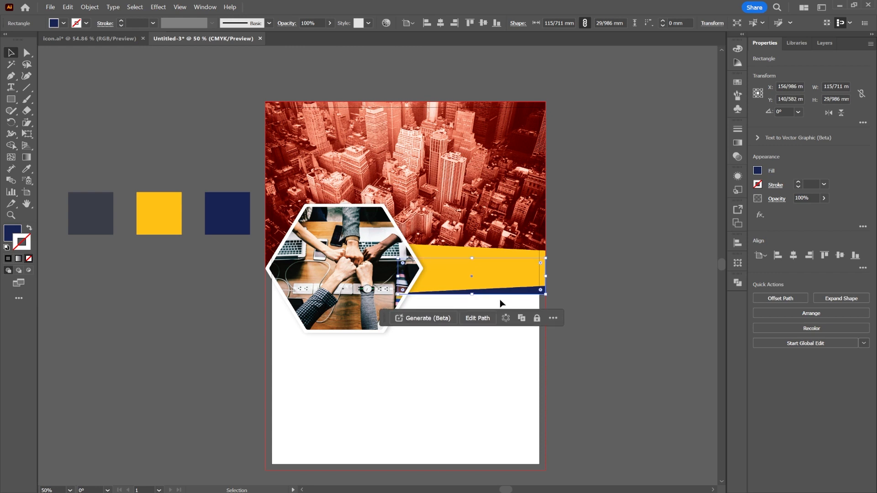
pyautogui.press('Up')
pyautogui.press('Up')
pyautogui.press('Up')
pyautogui.press('Up')
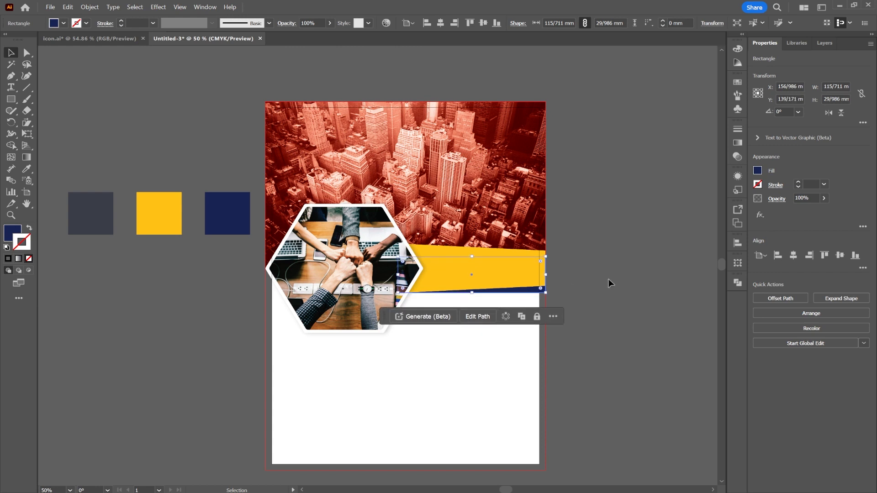
pyautogui.click(607, 278)
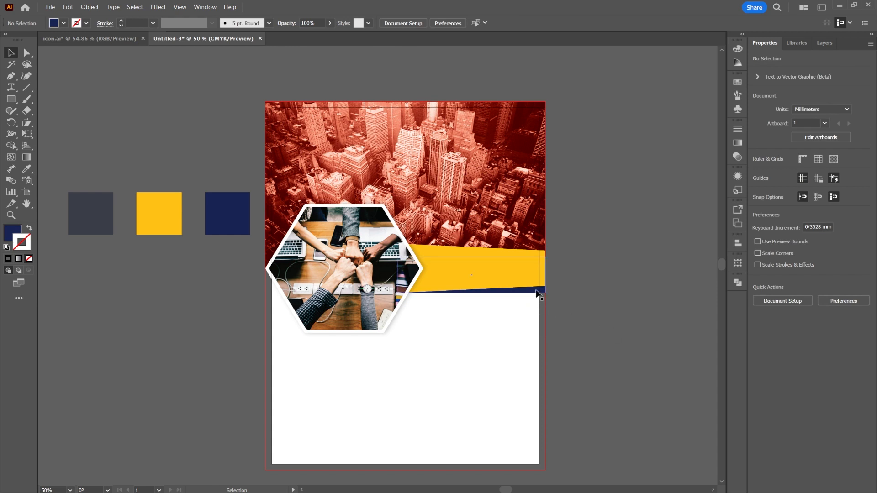
# Step: Move the navy rectangle down below the yellow bar, and raise its two corners nearest the hexagon to form a tapered wedge
pyautogui.moveTo(538, 294); pyautogui.dragTo(538, 316)
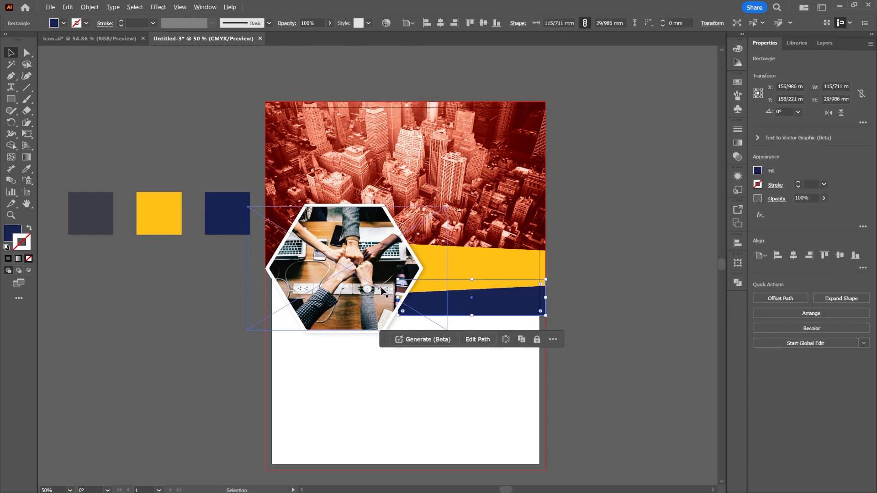
pyautogui.scroll(2, 383, 290)
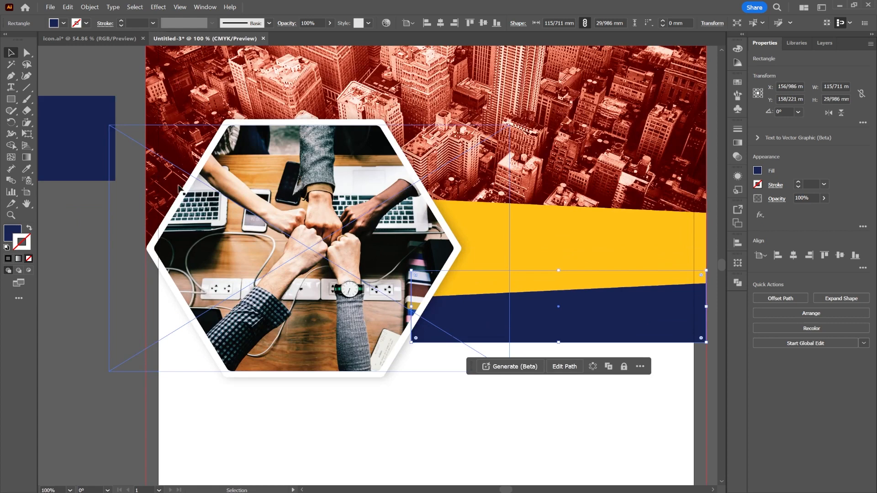
pyautogui.click(26, 52)
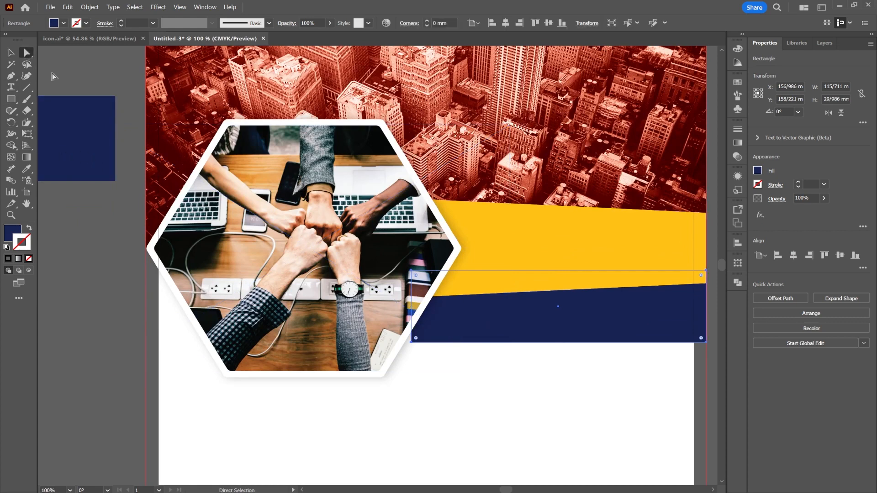
pyautogui.click(412, 270)
pyautogui.keyDown('shift'); pyautogui.click(411, 342); pyautogui.keyUp('shift')
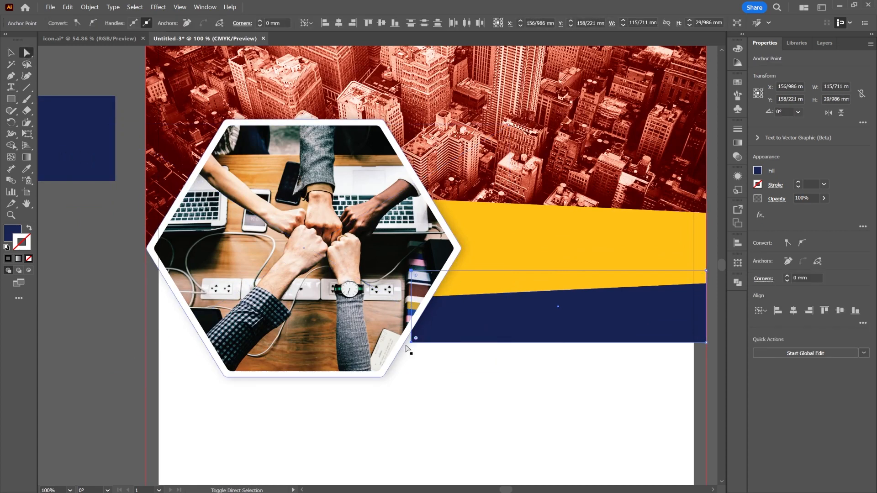
pyautogui.moveTo(412, 344); pyautogui.dragTo(429, 301)
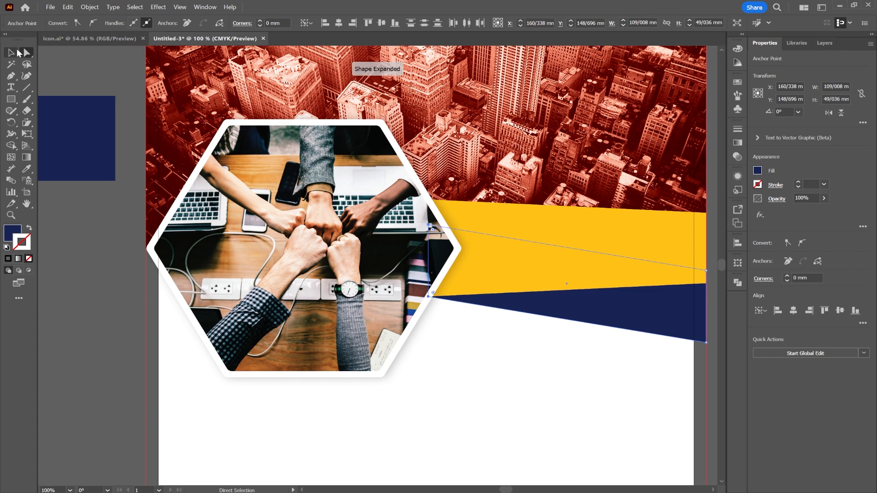
pyautogui.click(17, 52)
pyautogui.click(498, 412)
pyautogui.scroll(-1, 534, 405)
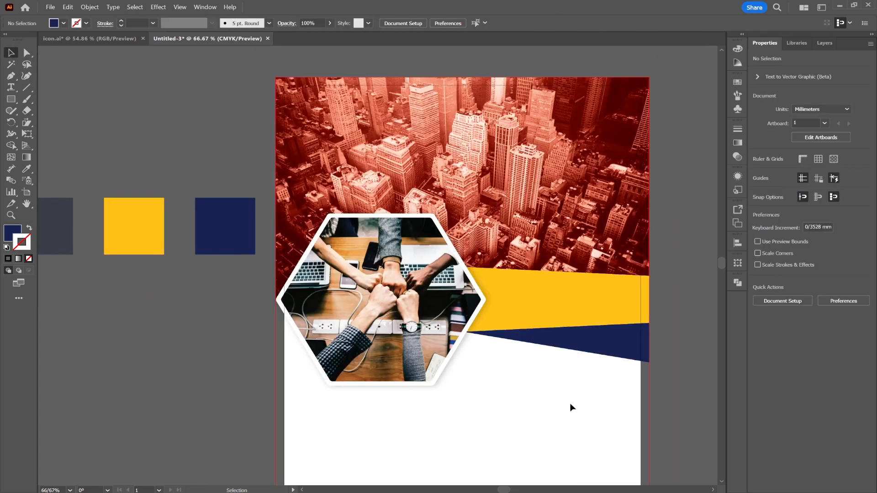
# Step: Shift the navy wedge slightly down and widen it to about 117 mm, with its outer edge on the bleed line
pyautogui.moveTo(559, 397); pyautogui.dragTo(498, 290)
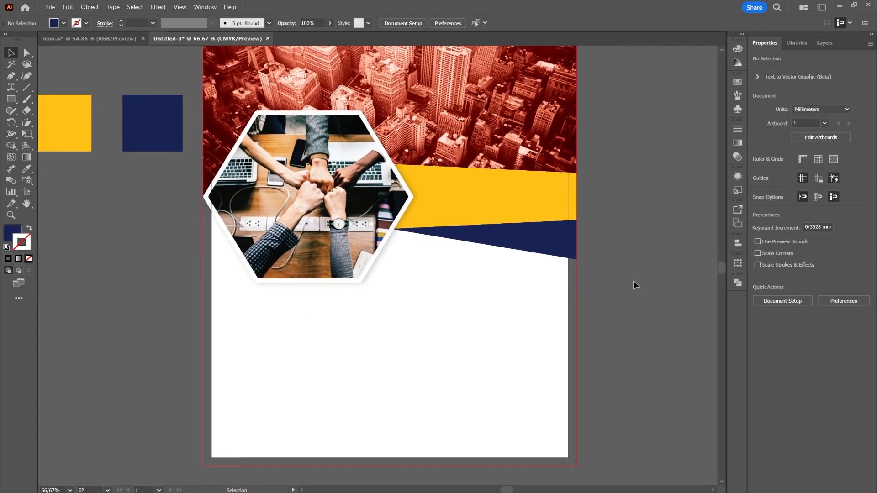
pyautogui.moveTo(557, 250); pyautogui.dragTo(577, 228)
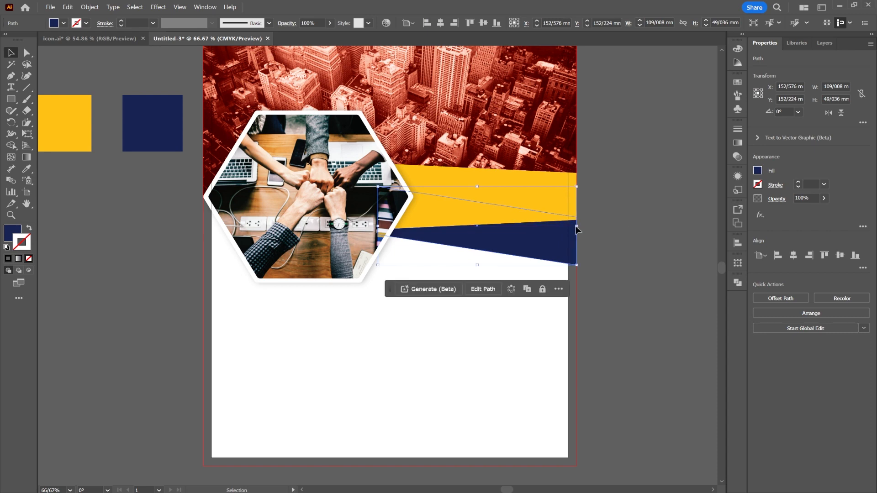
pyautogui.click(651, 292)
pyautogui.hotkey('ctrl', '-')
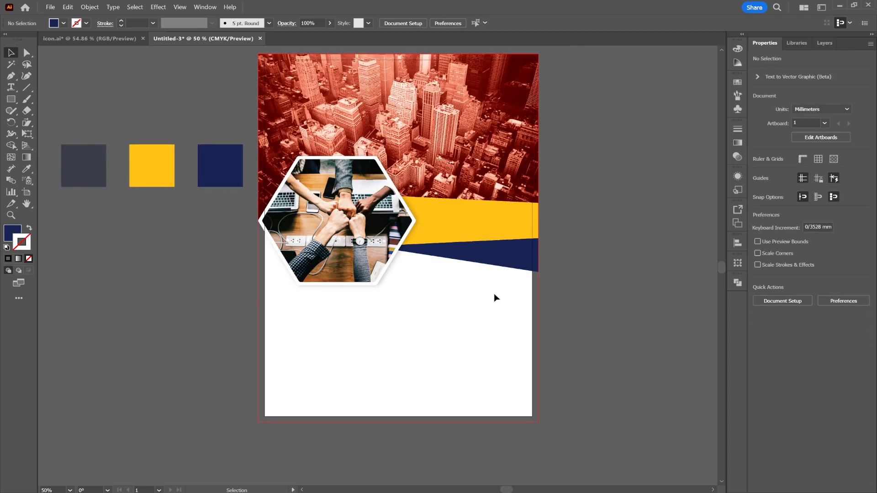
pyautogui.press('space')
pyautogui.moveTo(571, 243); pyautogui.dragTo(618, 264)
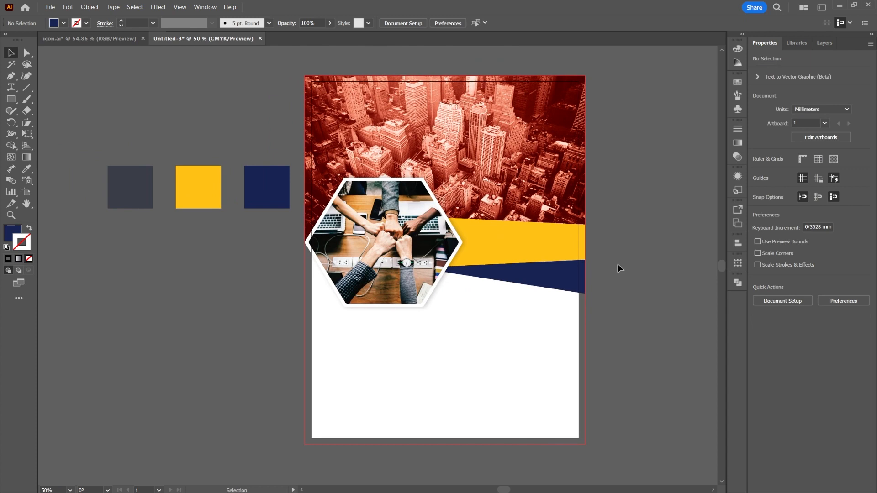
# Step: Copy the headline "WE IMPROVE YOUR BUSINESS" from icon.ai and paste it into the flyer document
pyautogui.click(105, 41)
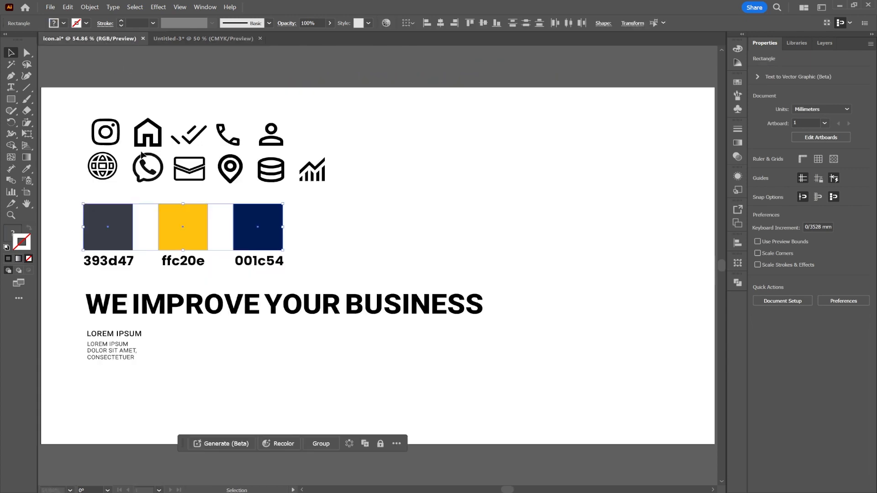
pyautogui.click(190, 309)
pyautogui.press('a')
pyautogui.click(189, 309)
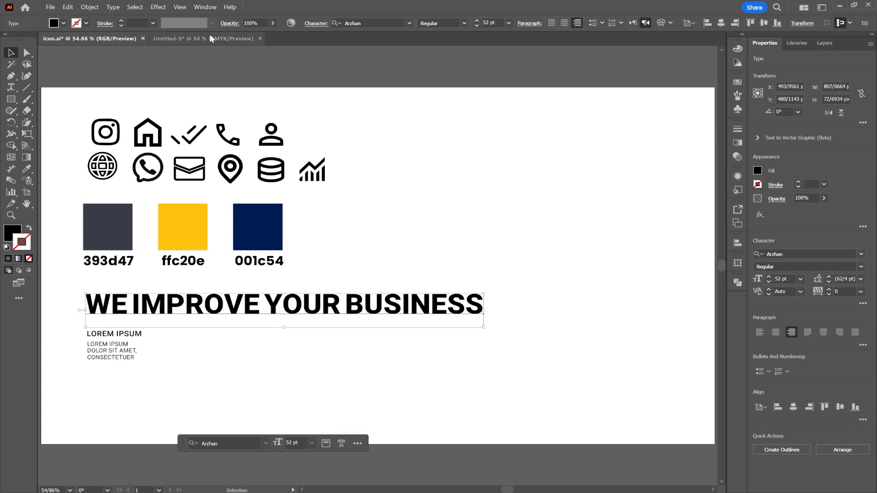
pyautogui.click(210, 38)
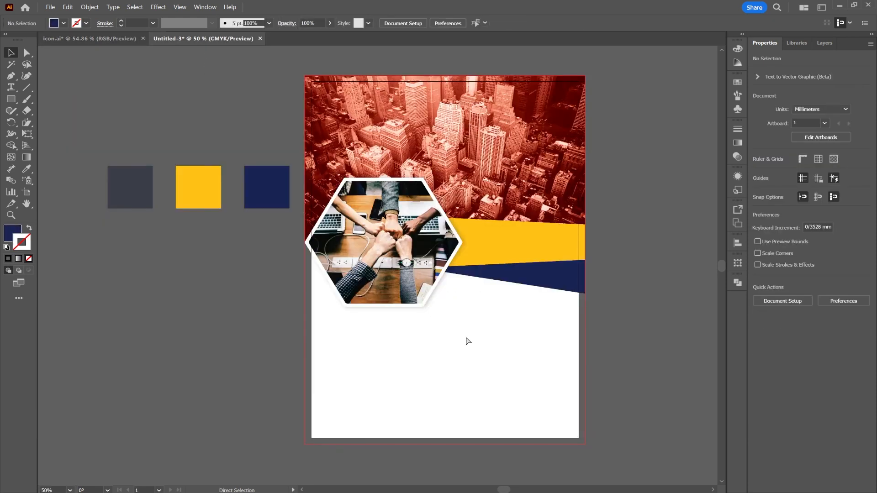
pyautogui.hotkey('ctrl', 'v')
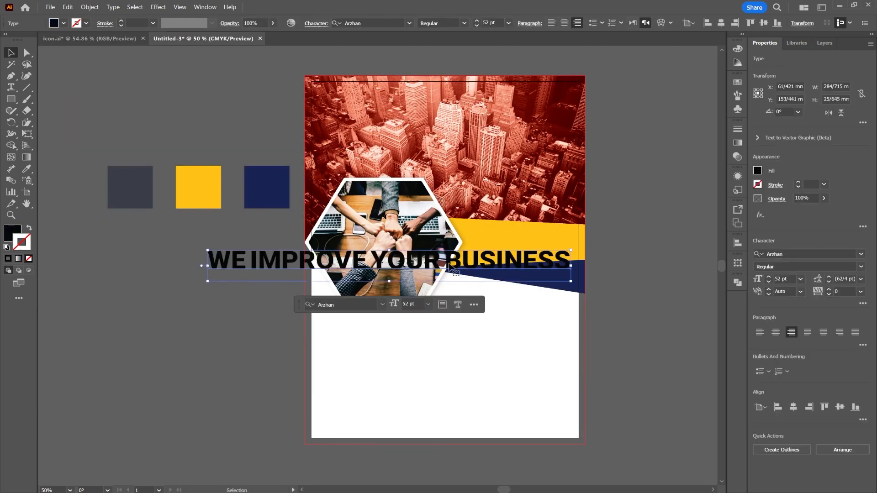
# Step: Break the headline onto two lines before "BUSINESS" and left-align all of its text
pyautogui.doubleClick(449, 264)
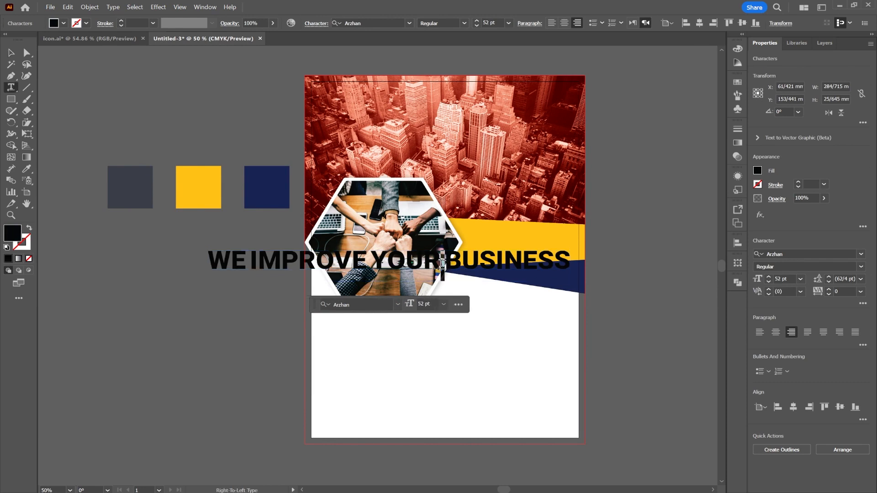
pyautogui.press('Return')
pyautogui.hotkey('ctrl', 'a')
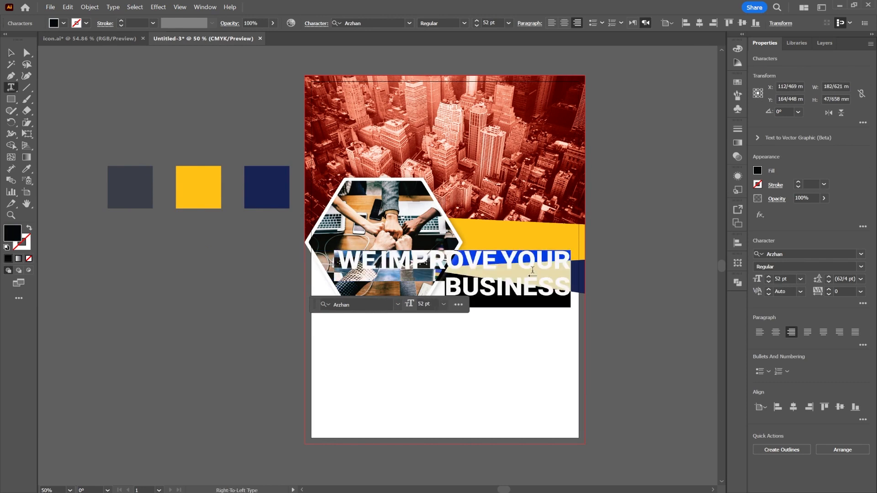
pyautogui.click(759, 333)
pyautogui.click(11, 53)
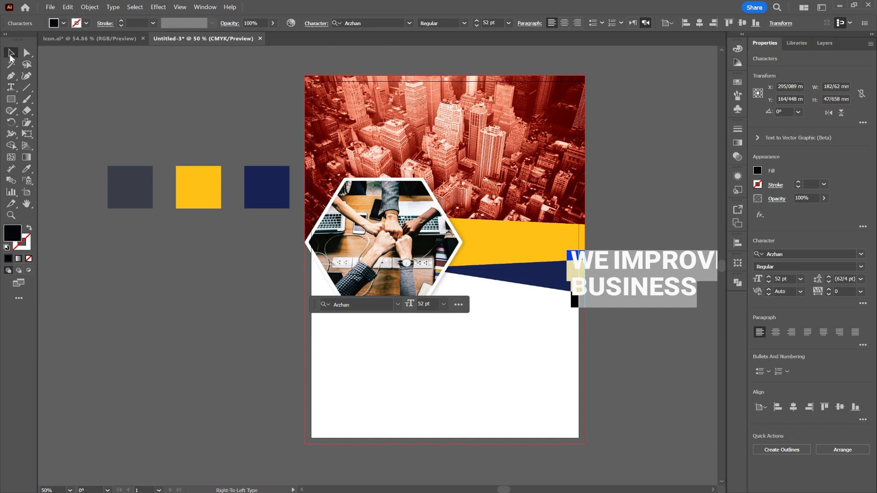
# Step: Scale the headline down to about 83 mm wide, roughly 23.5 pt, and place it inside the yellow bar beside the hexagon
pyautogui.moveTo(601, 291); pyautogui.dragTo(388, 357)
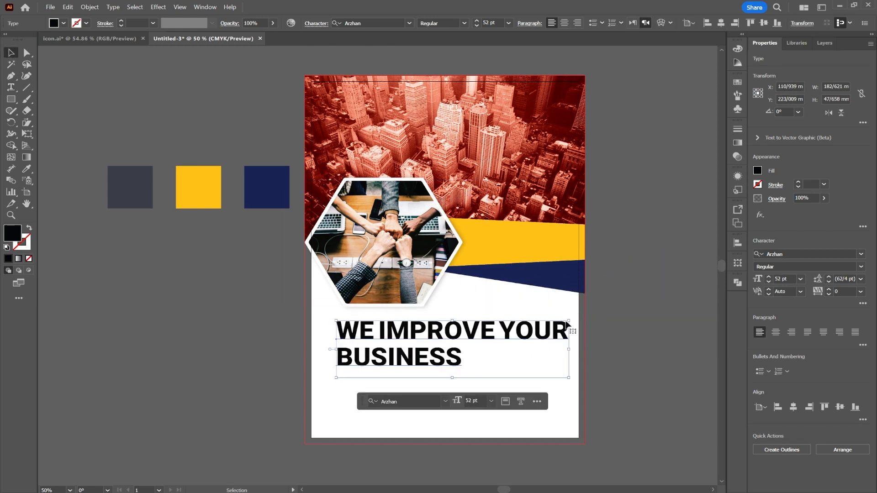
pyautogui.moveTo(570, 322); pyautogui.dragTo(479, 351)
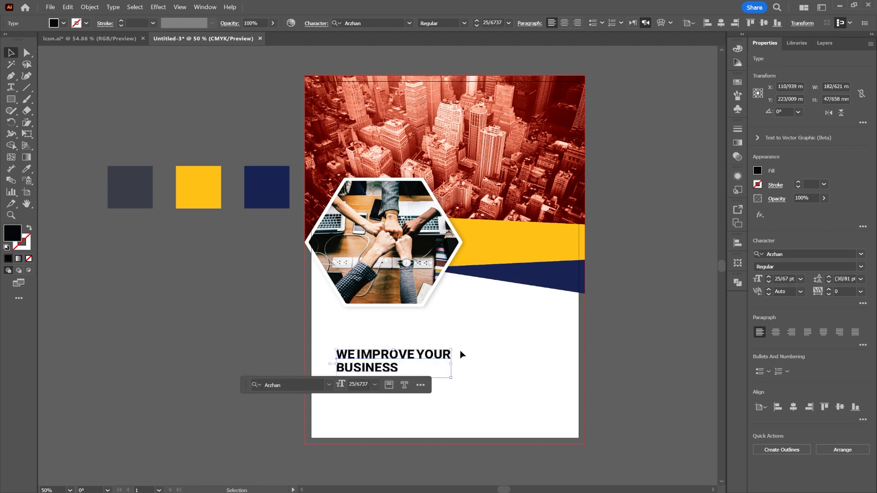
pyautogui.moveTo(389, 359); pyautogui.dragTo(535, 238)
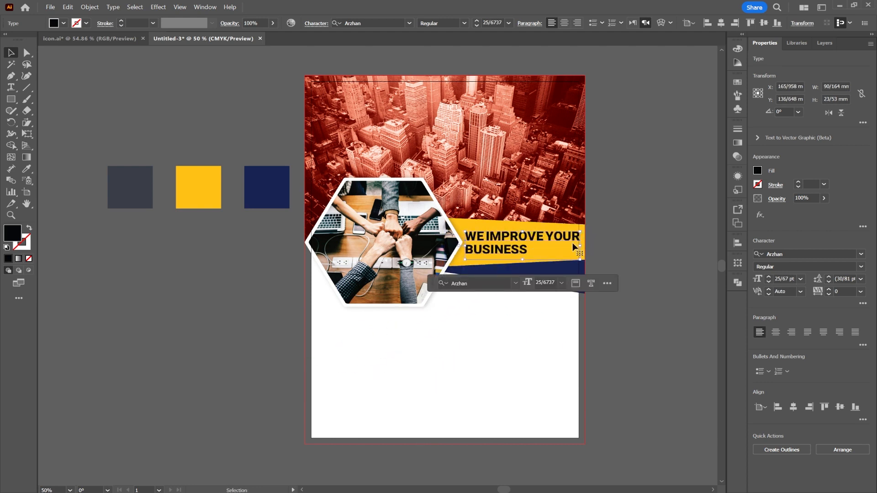
pyautogui.scroll(3, 574, 245)
pyautogui.moveTo(598, 249); pyautogui.dragTo(568, 250)
pyautogui.moveTo(380, 224); pyautogui.dragTo(383, 233)
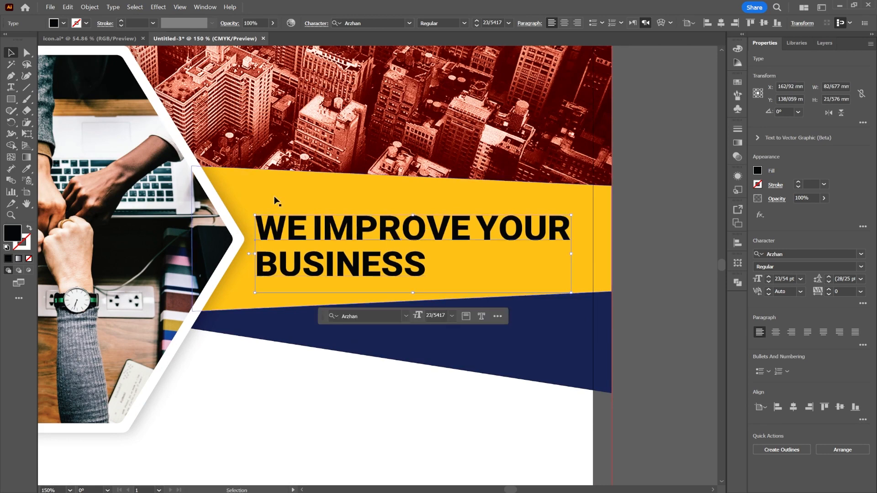
# Step: Recolour the headline by sampling the navy swatch beside the artboard, and deselect it
pyautogui.scroll(-2, 244, 193)
pyautogui.moveTo(251, 289); pyautogui.dragTo(395, 289)
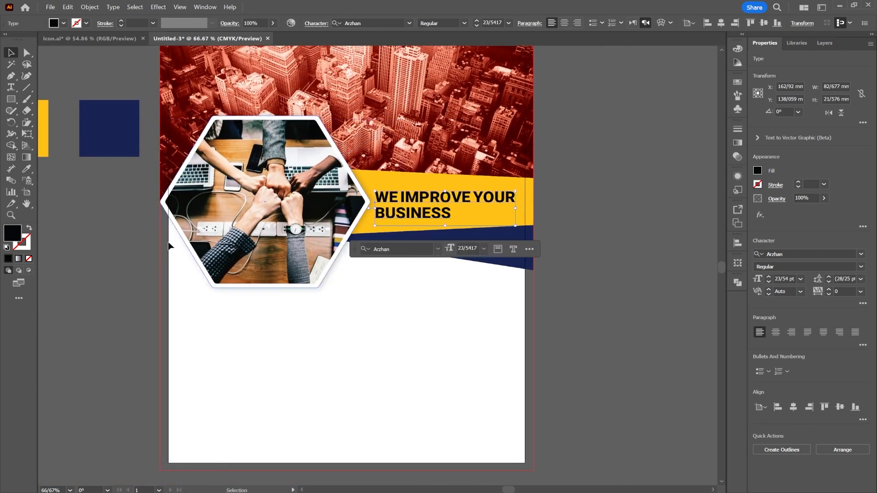
pyautogui.press('i')
pyautogui.click(109, 137)
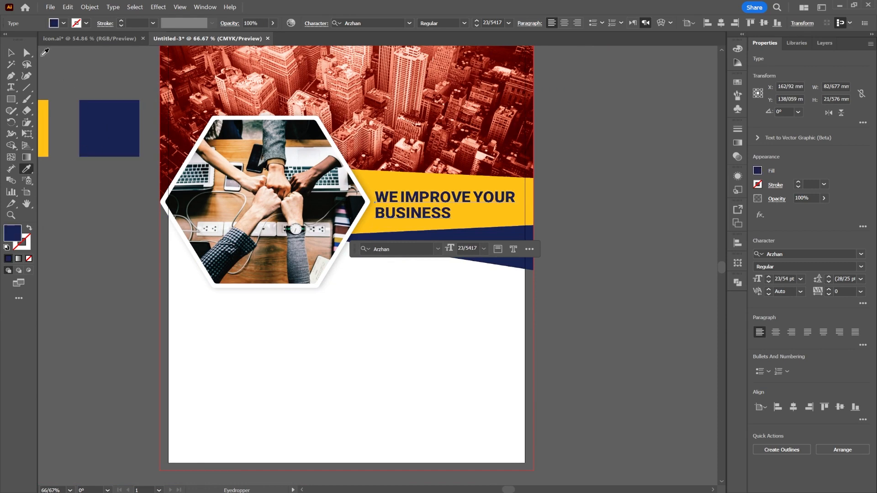
pyautogui.click(11, 53)
pyautogui.click(585, 259)
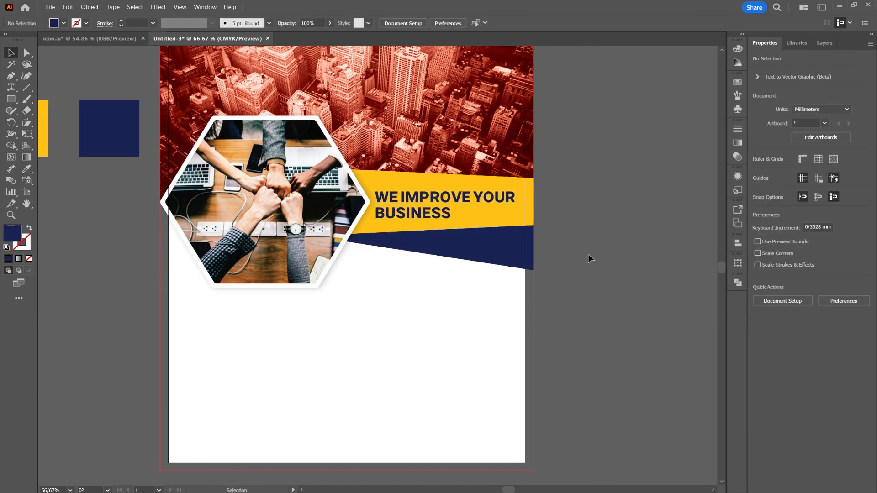
pyautogui.click(101, 41)
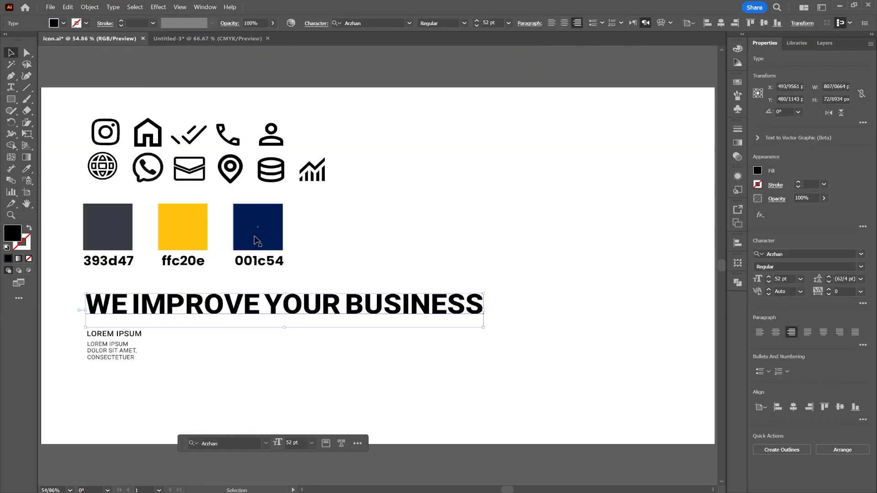
pyautogui.click(137, 334)
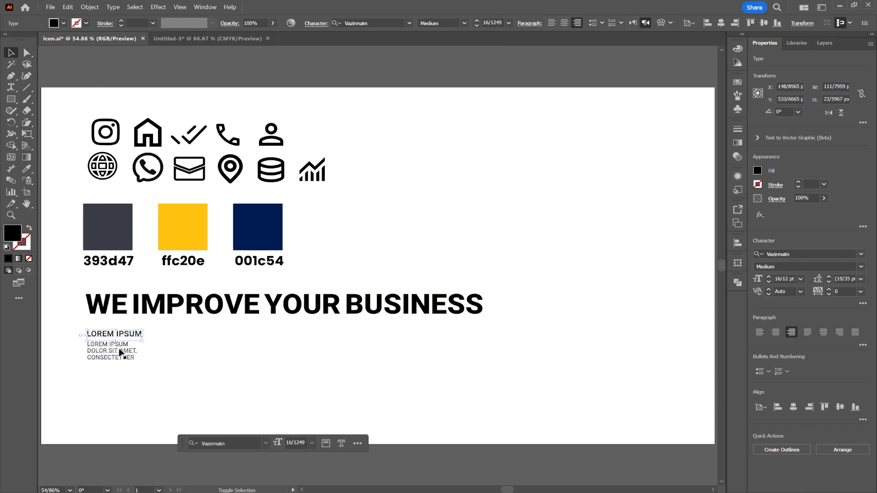
pyautogui.click(119, 351)
pyautogui.click(177, 344)
pyautogui.click(124, 334)
pyautogui.click(178, 36)
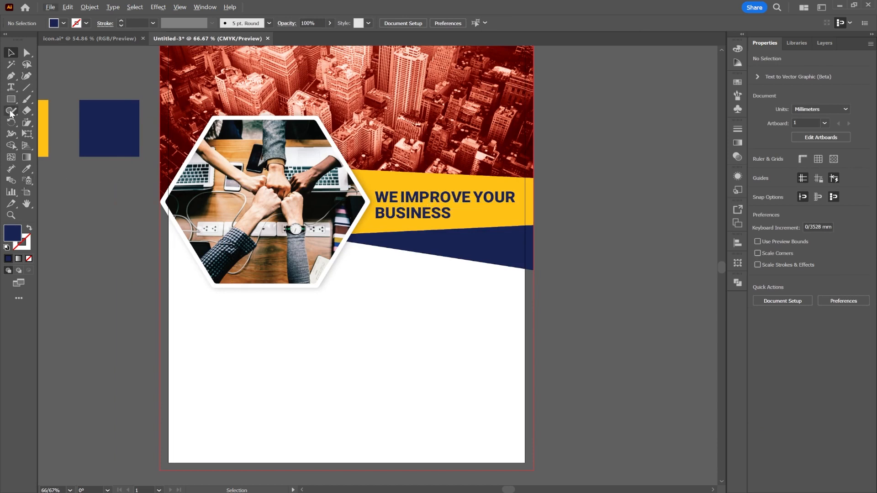
# Step: Add a "Lorem ipsum" subheading in Poppins Medium below the navy wedge, enlarged to about 19.5 pt
pyautogui.click(11, 86)
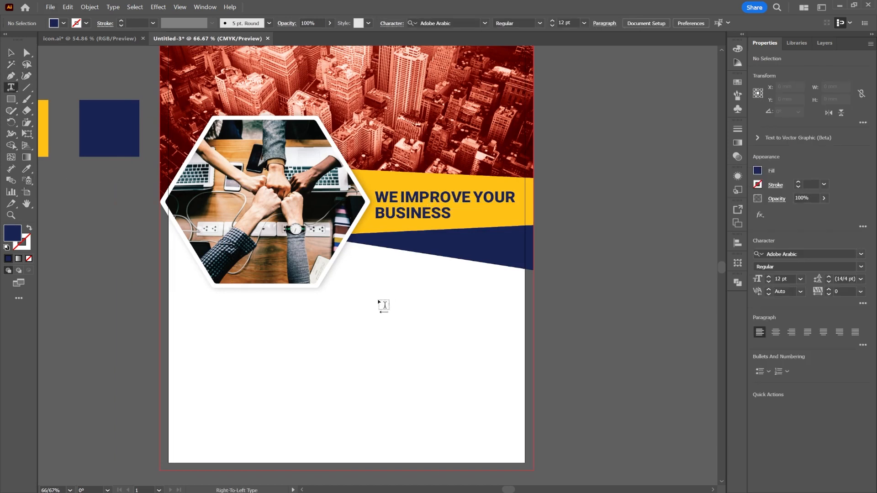
pyautogui.click(380, 321)
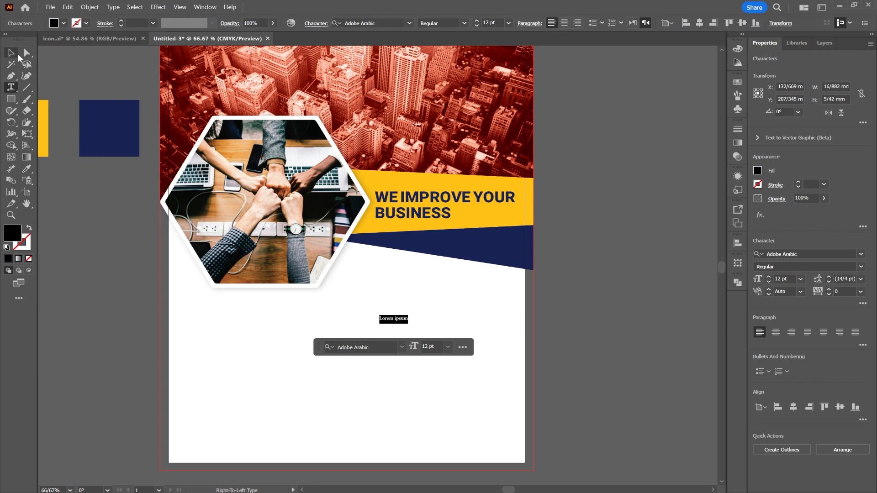
pyautogui.click(365, 22)
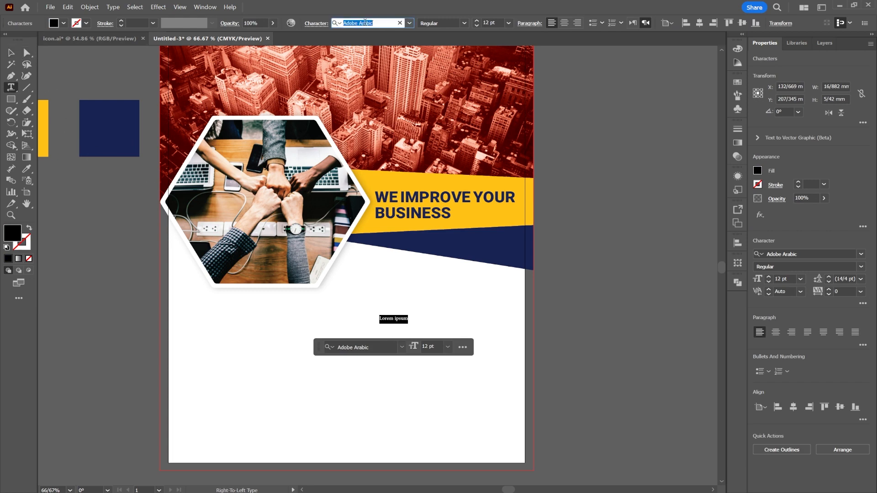
pyautogui.write('popp')
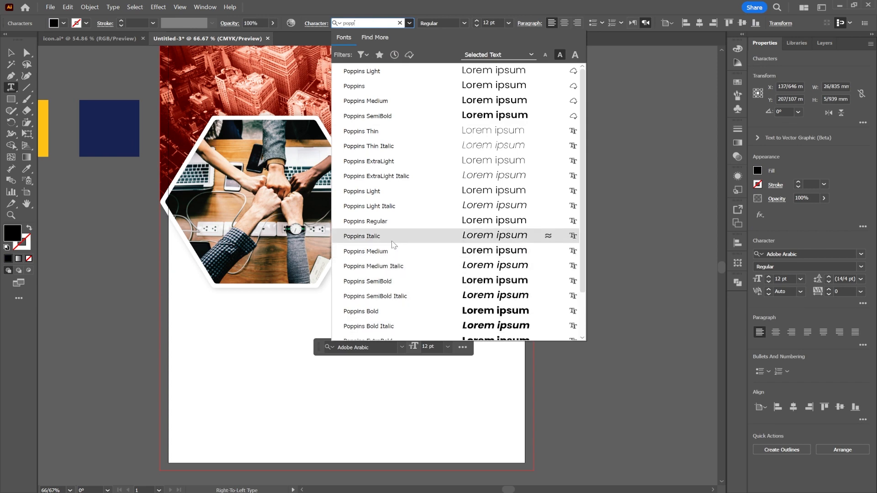
pyautogui.click(366, 252)
pyautogui.press('Escape')
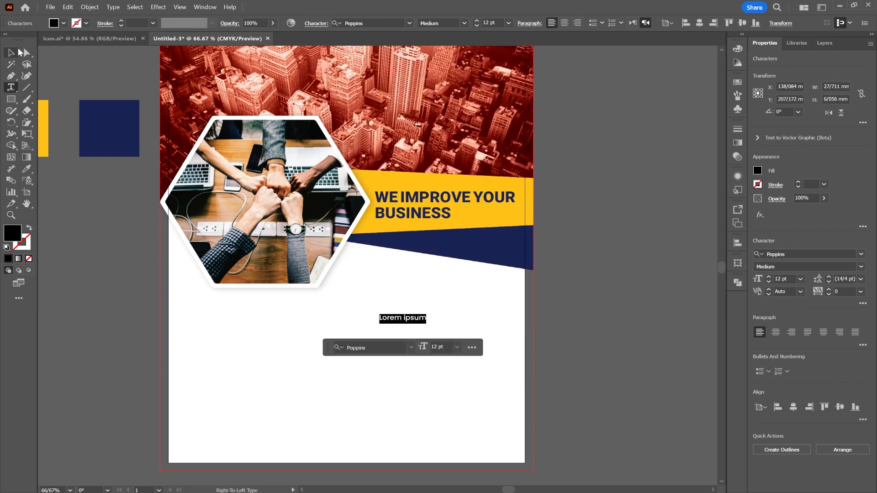
pyautogui.moveTo(426, 313); pyautogui.dragTo(389, 288)
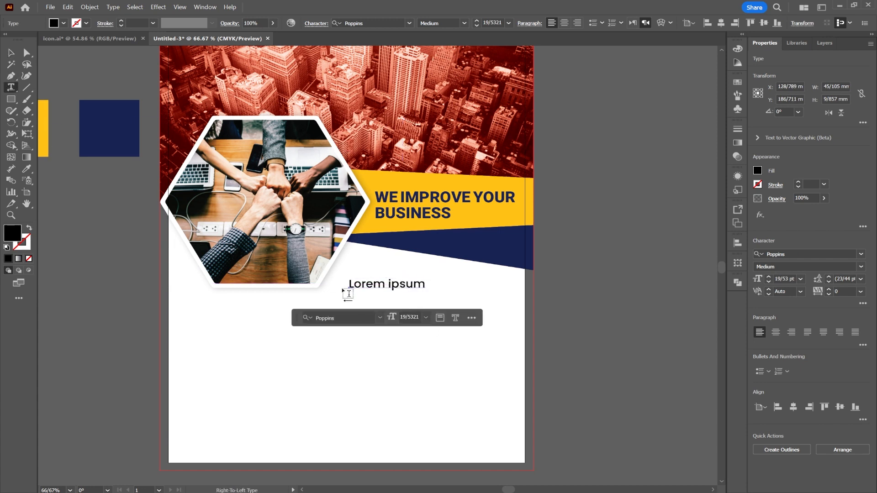
# Step: Add a placeholder paragraph box about 89 by 70 mm under the subheading, with its text at 11 pt
pyautogui.moveTo(350, 299); pyautogui.dragTo(500, 410)
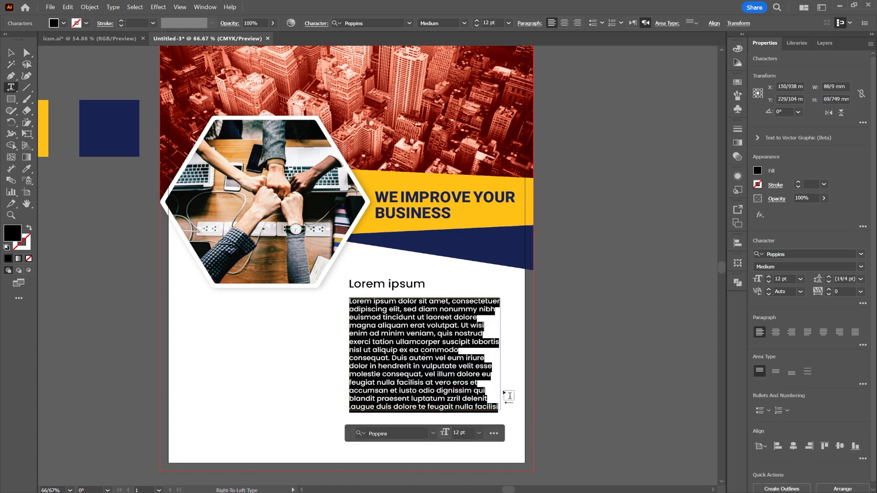
pyautogui.click(478, 26)
pyautogui.click(11, 53)
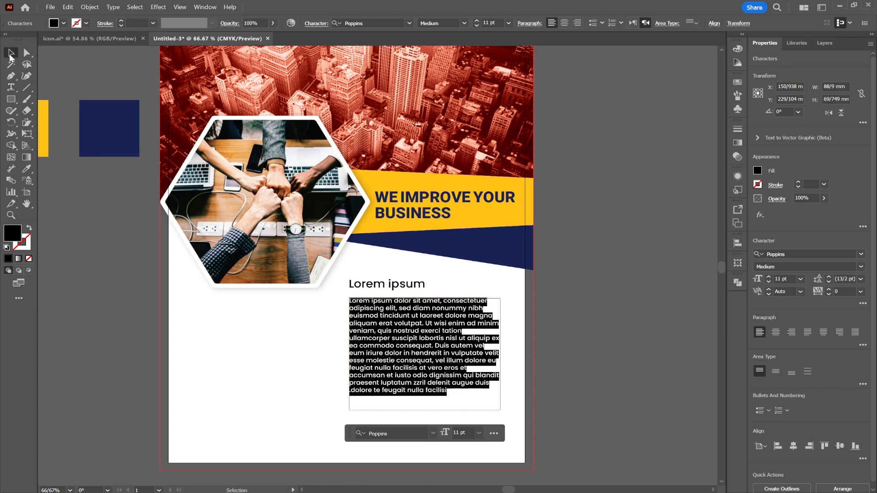
pyautogui.click(573, 349)
# Step: Shift the paragraph and the subheading slightly left, keeping their left edges aligned, and deselect them
pyautogui.moveTo(422, 338); pyautogui.dragTo(416, 334)
pyautogui.moveTo(376, 289); pyautogui.dragTo(374, 290)
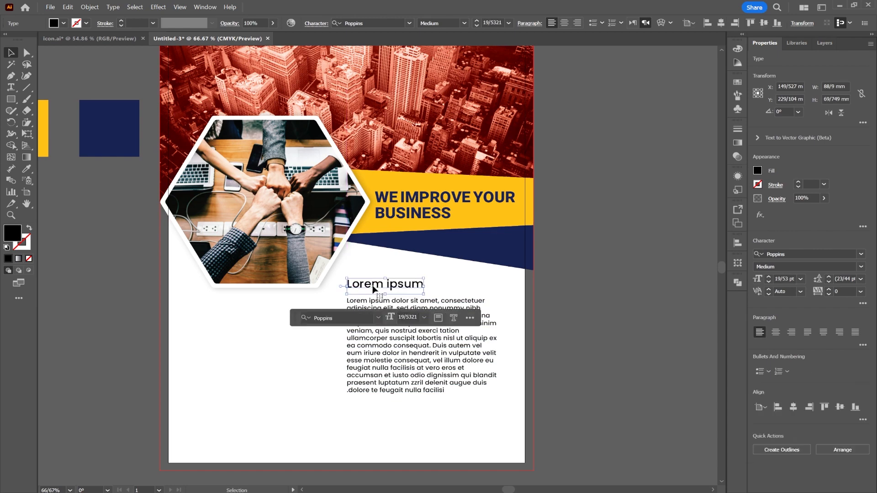
pyautogui.click(552, 299)
# Step: Copy the globe and envelope icons from icon.ai and paste them into the flyer document
pyautogui.scroll(-2, 434, 397)
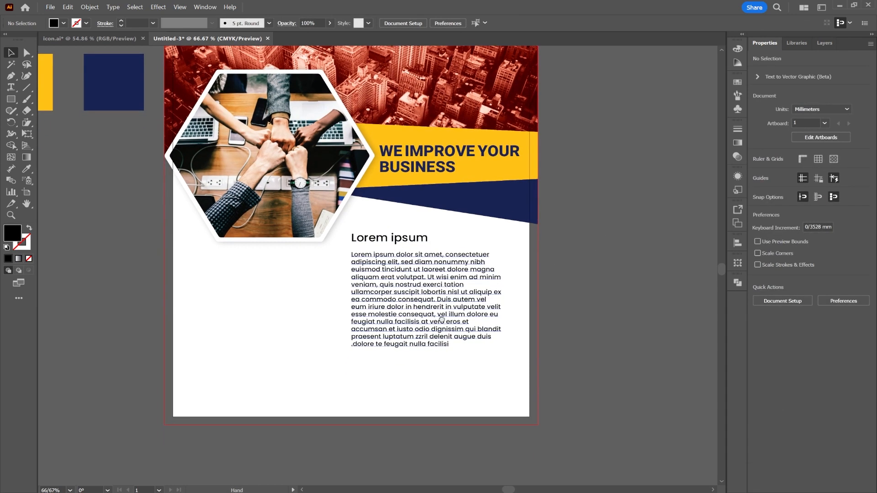
pyautogui.click(105, 39)
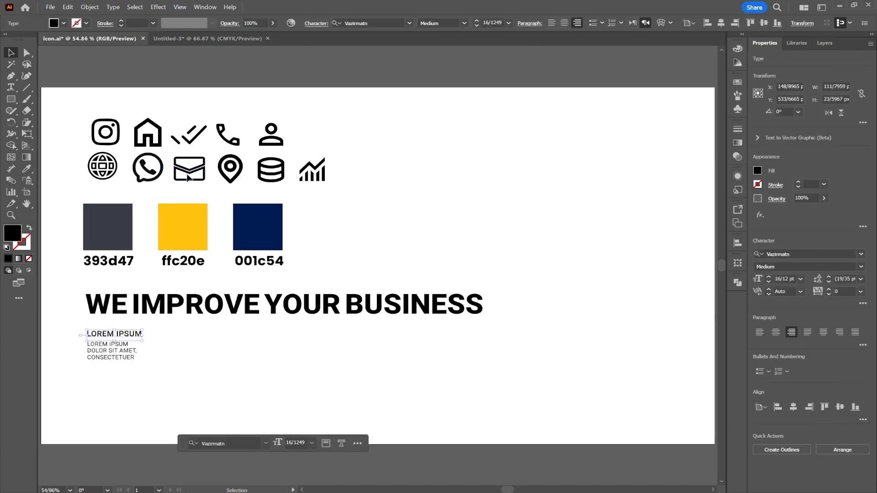
pyautogui.click(189, 175)
pyautogui.keyDown('shift'); pyautogui.click(106, 177); pyautogui.keyUp('shift')
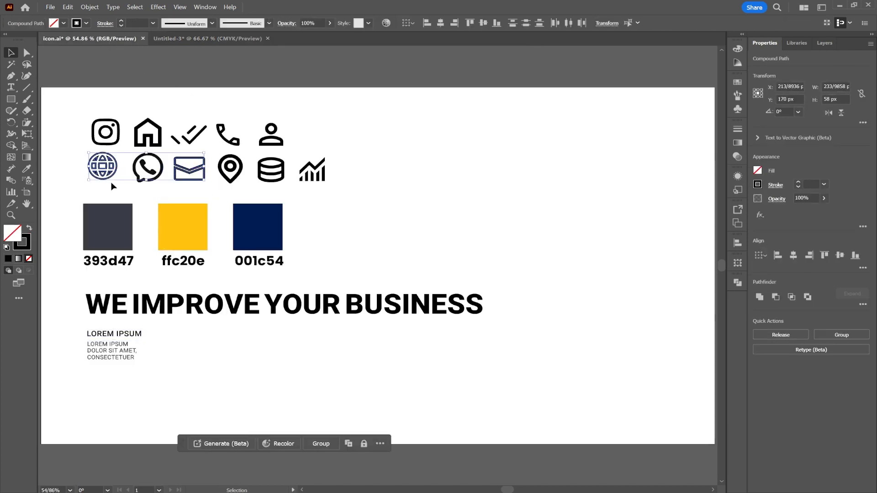
pyautogui.click(167, 39)
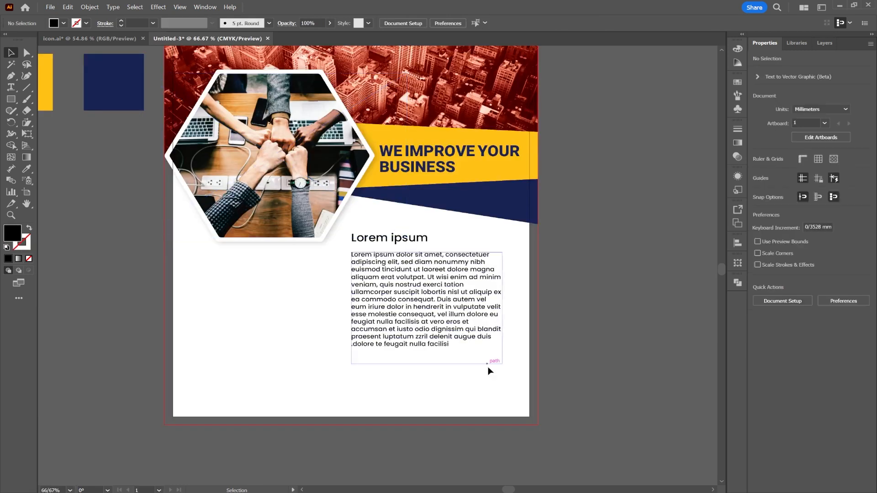
pyautogui.hotkey('ctrl', 'v')
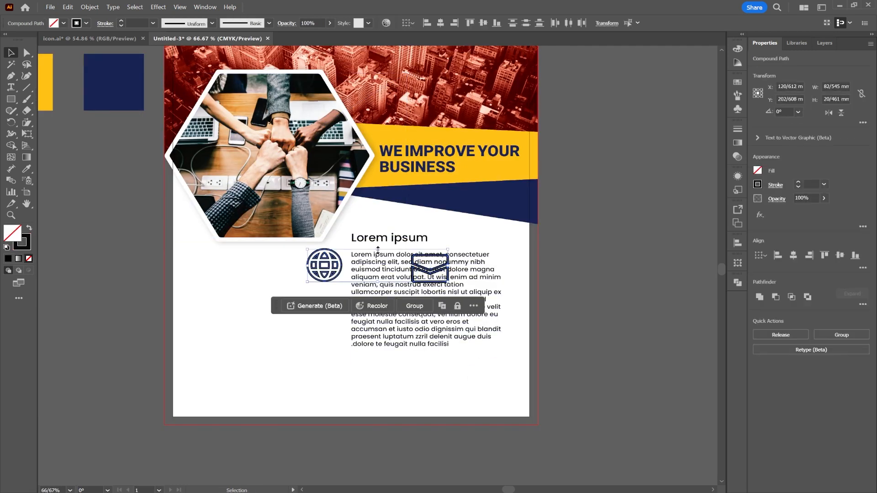
# Step: Try to shrink the pasted globe and envelope icons to about 37 mm overall width, and undo the changes
pyautogui.moveTo(378, 249); pyautogui.dragTo(379, 268)
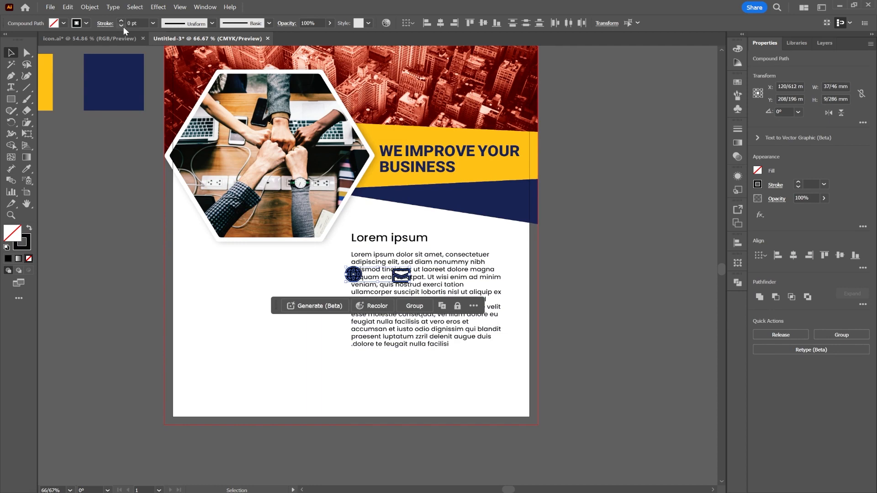
pyautogui.click(566, 237)
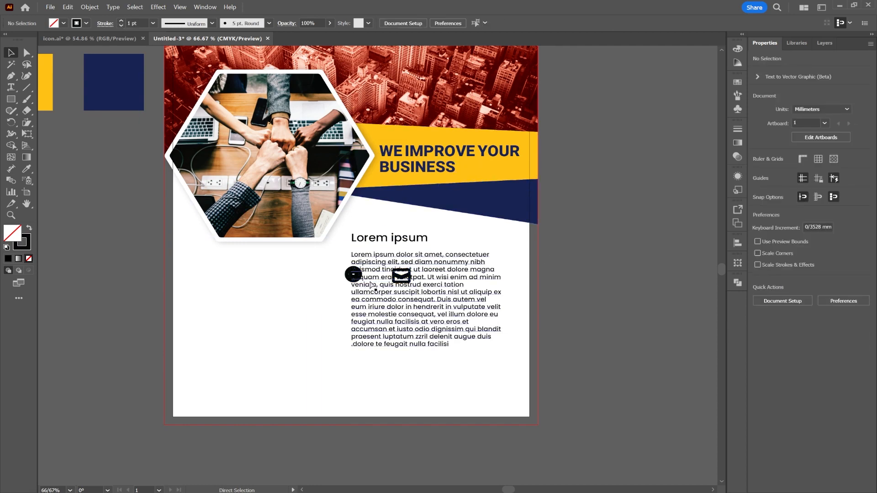
pyautogui.hotkey('ctrl', 'z')
pyautogui.moveTo(423, 273); pyautogui.dragTo(439, 370)
pyautogui.hotkey('ctrl', 'z')
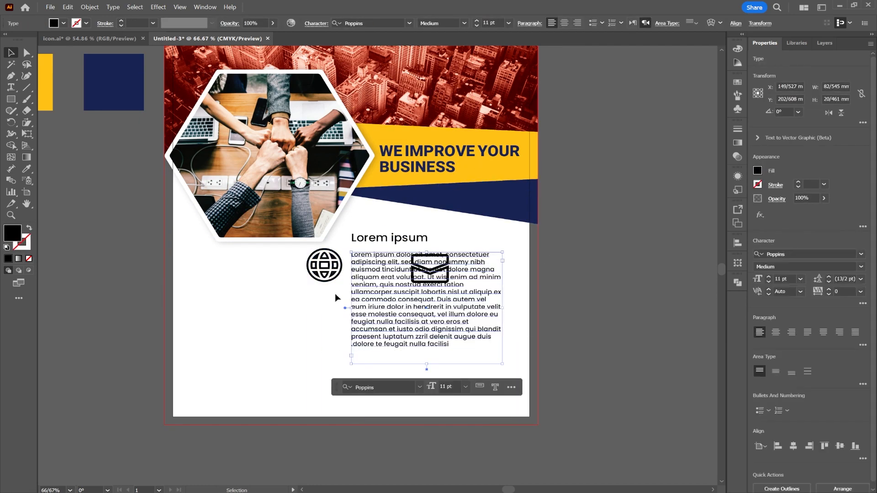
# Step: Move the globe and envelope icons together below the paragraph, with the globe aligned to the paragraph's left edge
pyautogui.click(337, 275)
pyautogui.keyDown('shift'); pyautogui.click(432, 276); pyautogui.keyUp('shift')
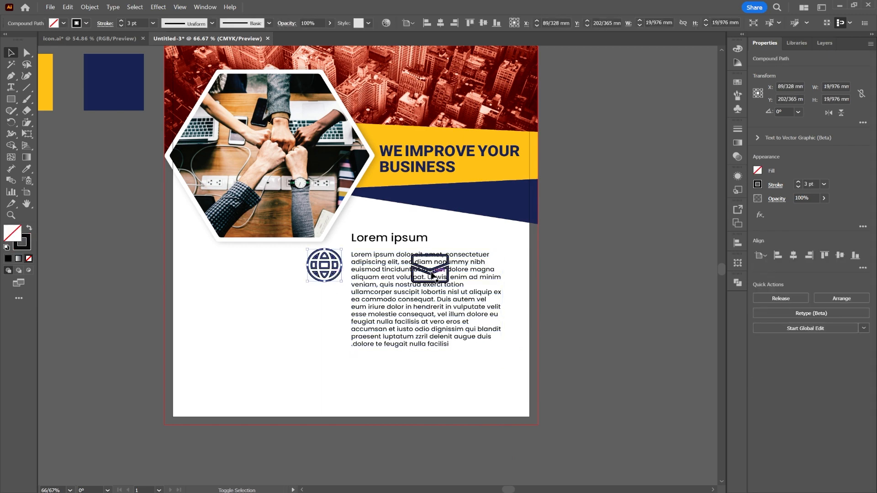
pyautogui.moveTo(323, 273); pyautogui.dragTo(374, 379)
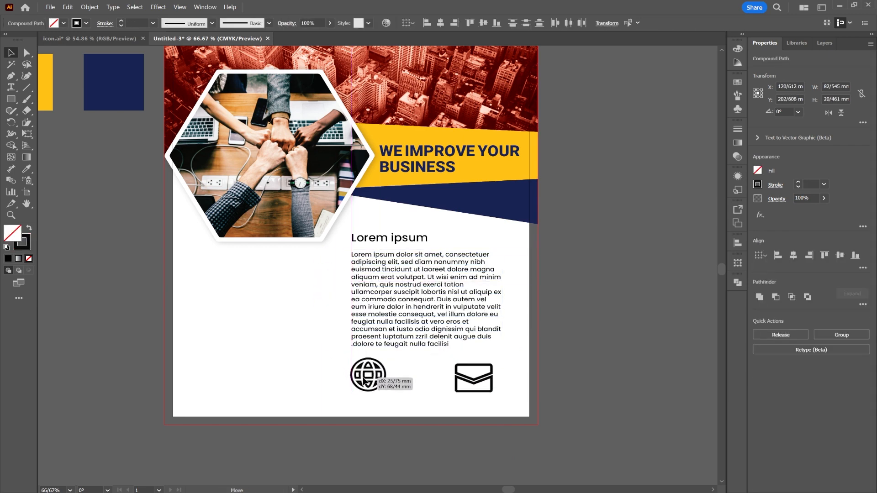
# Step: Reduce the globe icon's stroke weight to 1 pt
pyautogui.scroll(3, 375, 379)
pyautogui.moveTo(521, 371); pyautogui.dragTo(401, 300)
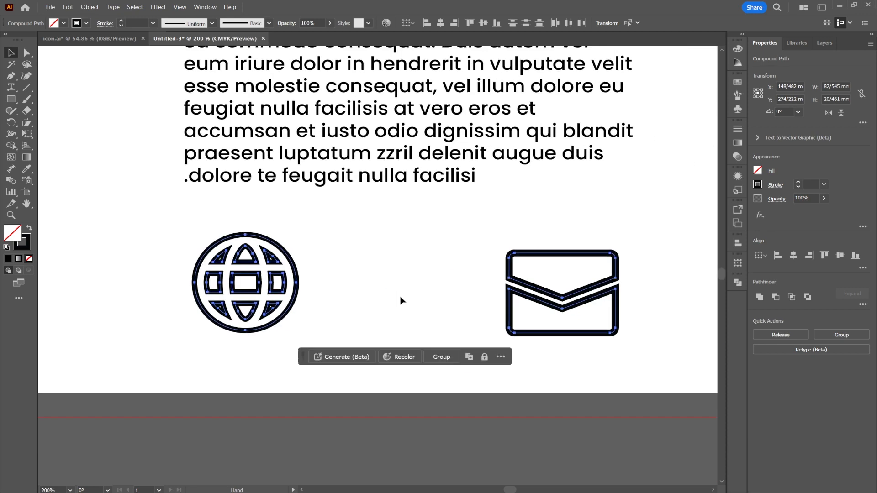
pyautogui.scroll(-1, 401, 300)
pyautogui.click(605, 305)
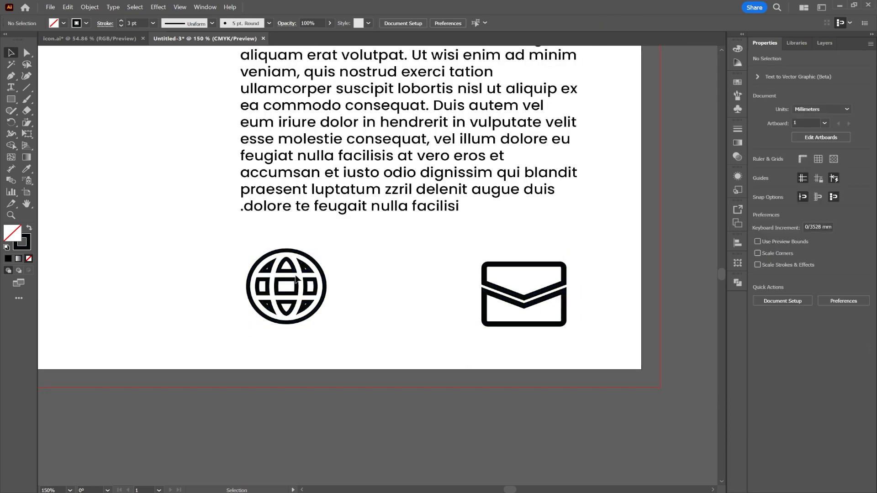
pyautogui.click(298, 280)
pyautogui.click(121, 25)
pyautogui.click(121, 25)
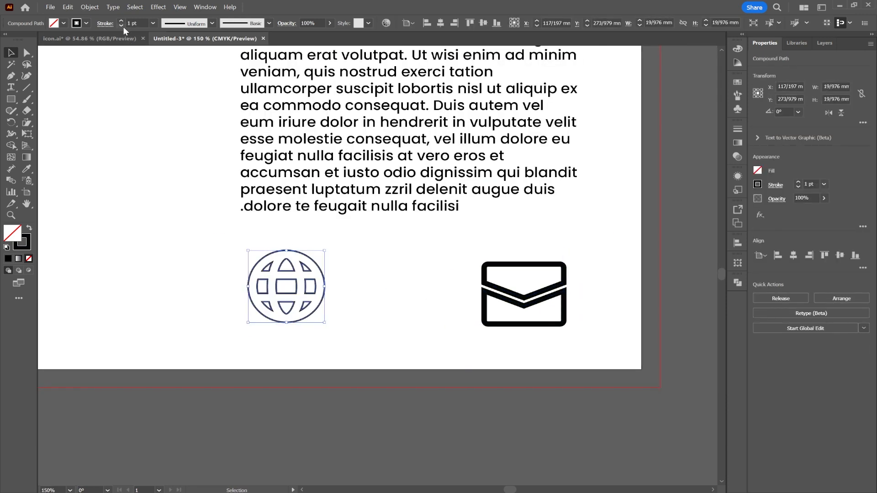
# Step: Shrink the globe icon to about 6.7 mm and the envelope icon to about 9 mm wide, with a 1 pt envelope stroke
pyautogui.moveTo(286, 251)
pyautogui.mouseDown()
pyautogui.moveTo(286, 299)
pyautogui.moveTo(252, 287)
pyautogui.mouseUp()
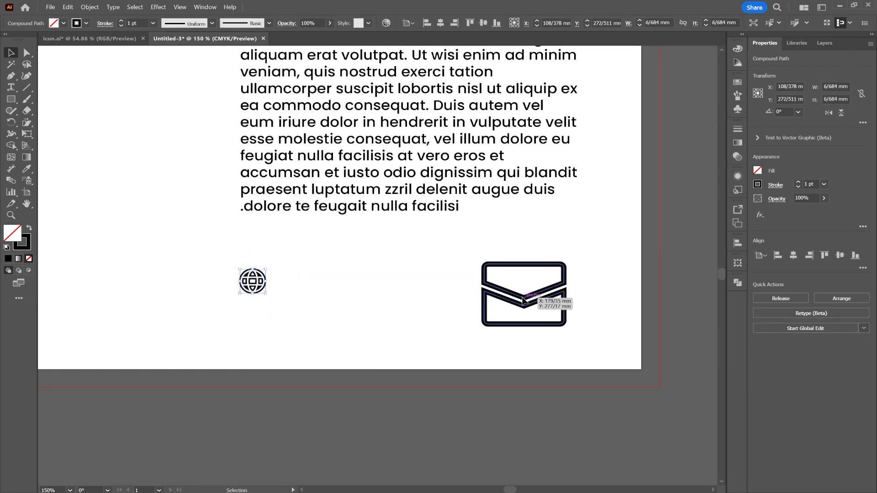
pyautogui.moveTo(526, 300); pyautogui.dragTo(384, 290)
pyautogui.moveTo(384, 256); pyautogui.dragTo(384, 289)
pyautogui.click(118, 24)
pyautogui.click(119, 24)
pyautogui.click(119, 24)
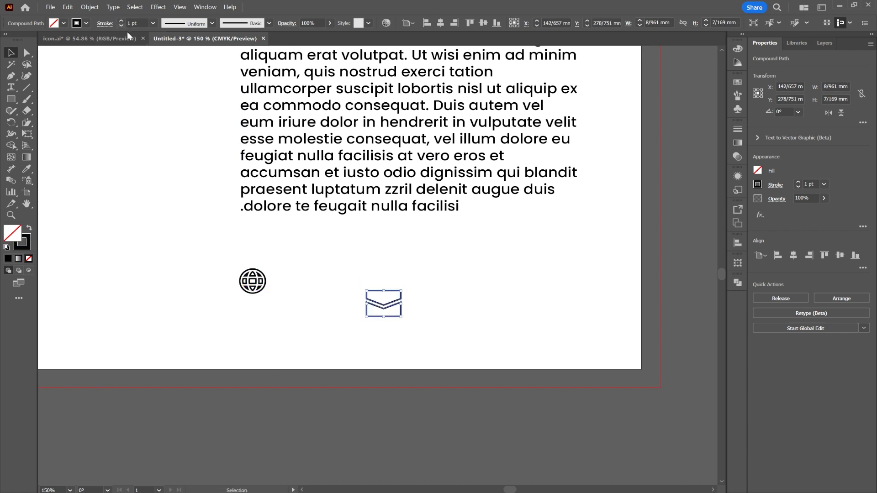
# Step: Stack the envelope icon, about 7.7 mm wide, above the globe below the paragraph and align both icons on their horizontal centres
pyautogui.moveTo(382, 310); pyautogui.dragTo(258, 305)
pyautogui.hotkey('ctrl', 'z')
pyautogui.keyDown('shift'); pyautogui.click(252, 278); pyautogui.keyUp('shift')
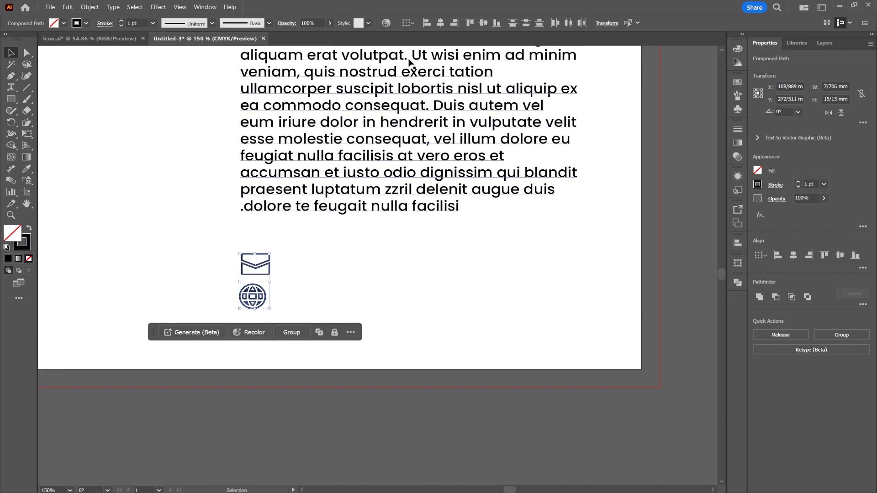
pyautogui.click(441, 23)
pyautogui.click(281, 277)
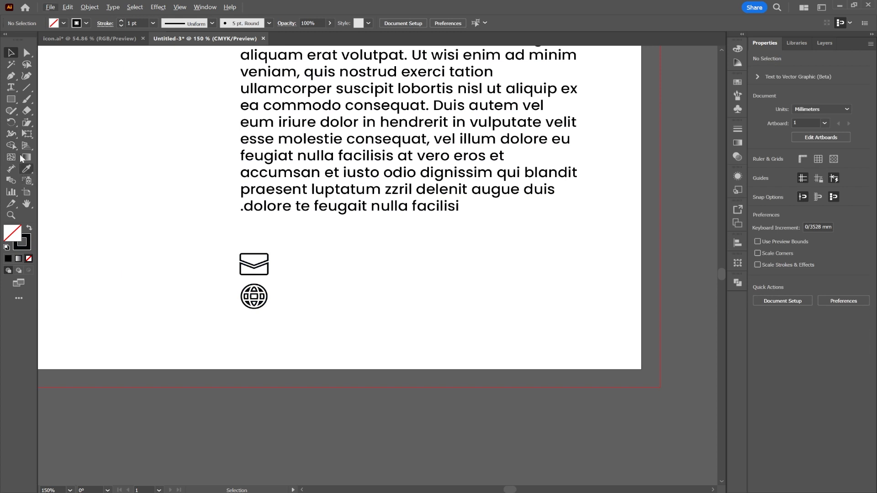
pyautogui.click(15, 88)
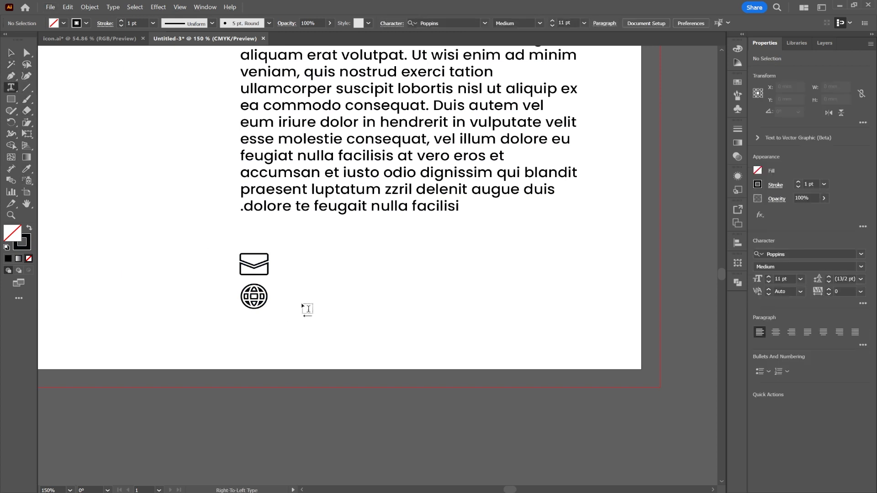
pyautogui.click(315, 300)
pyautogui.write('www')
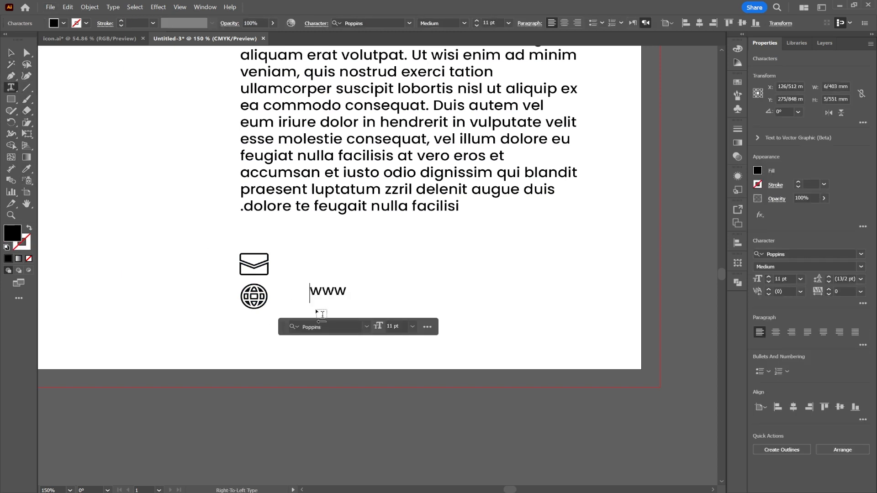
pyautogui.write('.')
pyautogui.write('desd')
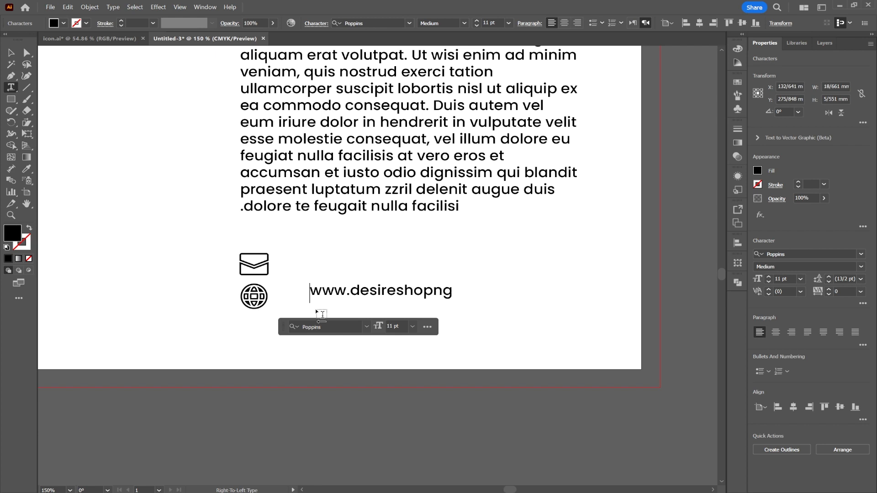
pyautogui.write('.com')
pyautogui.click(11, 52)
# Step: Duplicate the web address beside the envelope icon and edit the copy into the contact's e-mail address
pyautogui.keyDown('alt'); pyautogui.moveTo(356, 298); pyautogui.dragTo(311, 264); pyautogui.keyUp('alt')
pyautogui.press('t')
pyautogui.click(359, 268)
pyautogui.press('BackSpace')
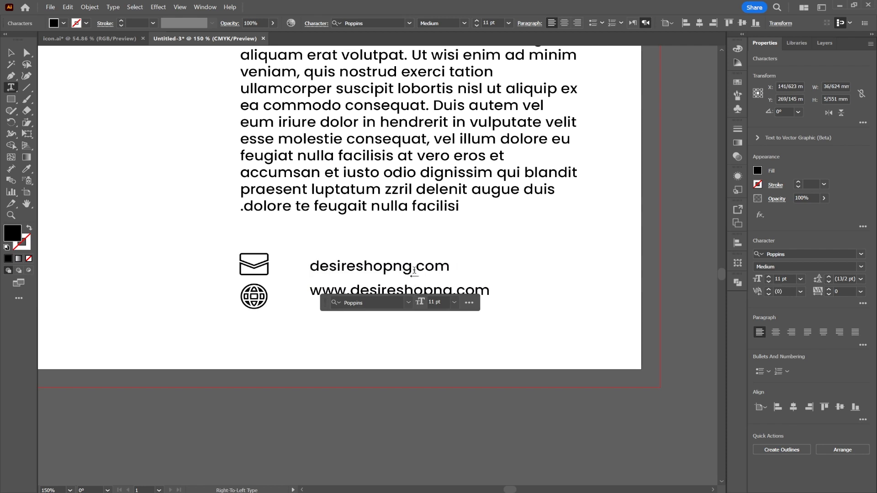
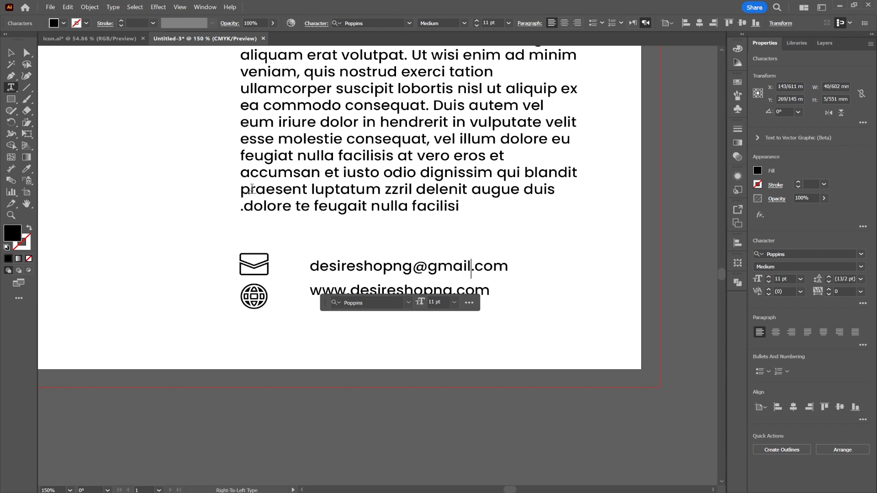
pyautogui.click(11, 53)
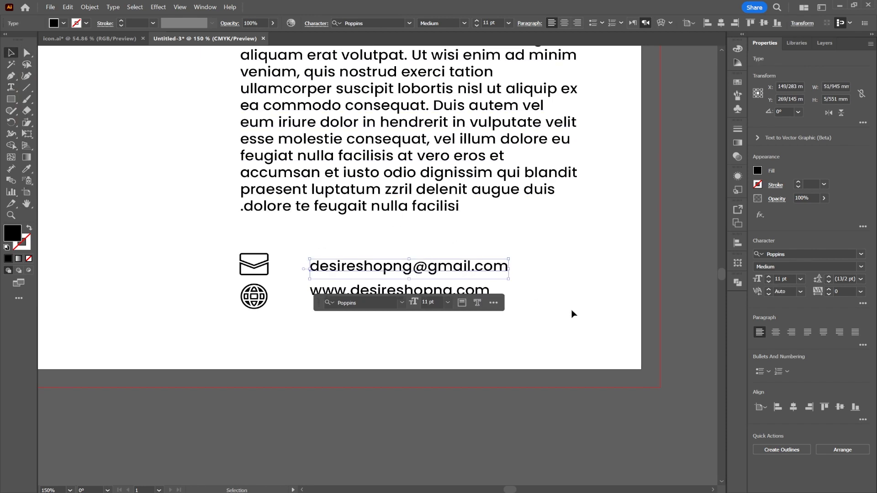
pyautogui.click(585, 312)
# Step: Move both contact text lines closer to the icons and line the web address up with the globe
pyautogui.moveTo(480, 319); pyautogui.dragTo(321, 268)
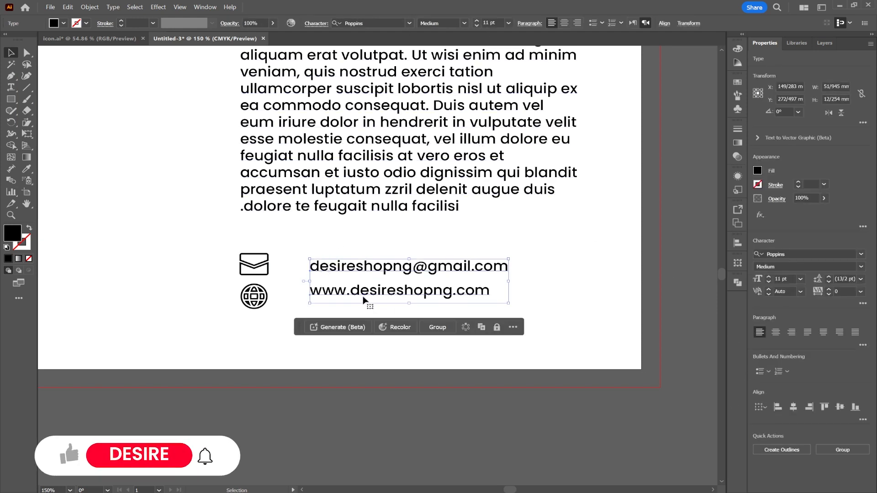
pyautogui.moveTo(379, 294); pyautogui.dragTo(322, 303)
pyautogui.click(568, 300)
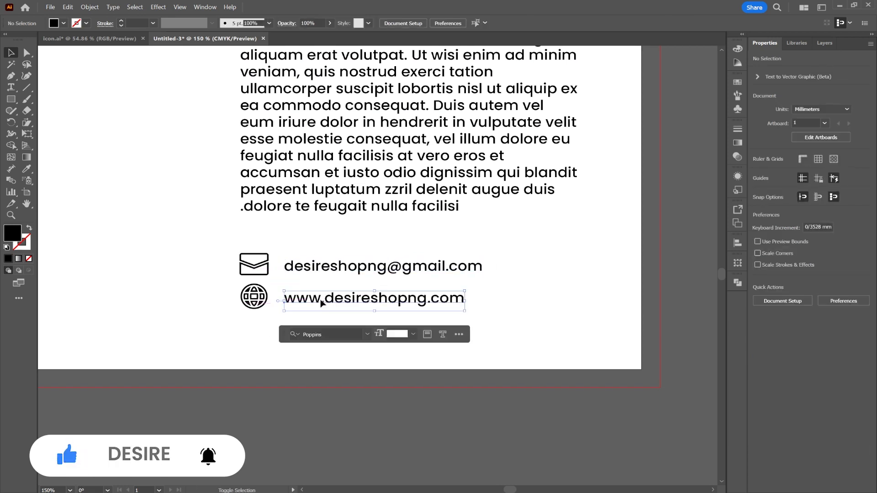
pyautogui.click(543, 291)
# Step: Draw a hexagon about 35 mm wide below the photo hexagon, filled with the yellow sampled from the colour swatch
pyautogui.hotkey('ctrl', '-')
pyautogui.hotkey('ctrl', '-')
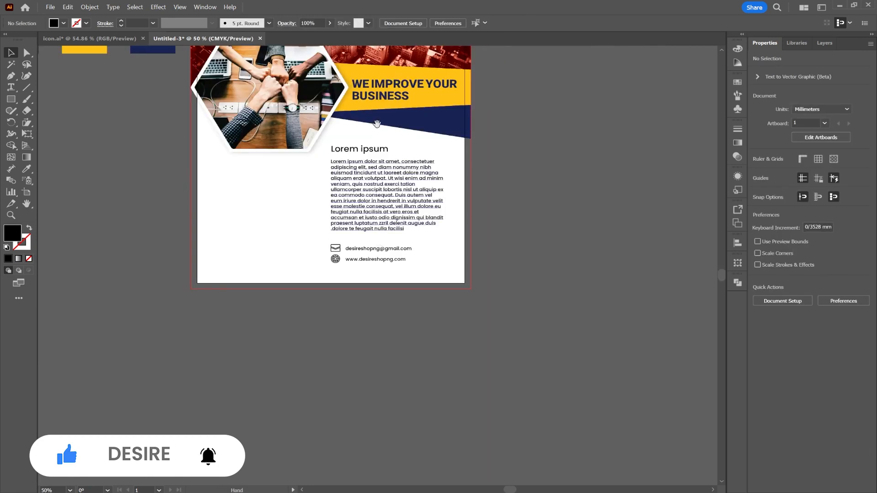
pyautogui.moveTo(376, 125); pyautogui.dragTo(454, 268)
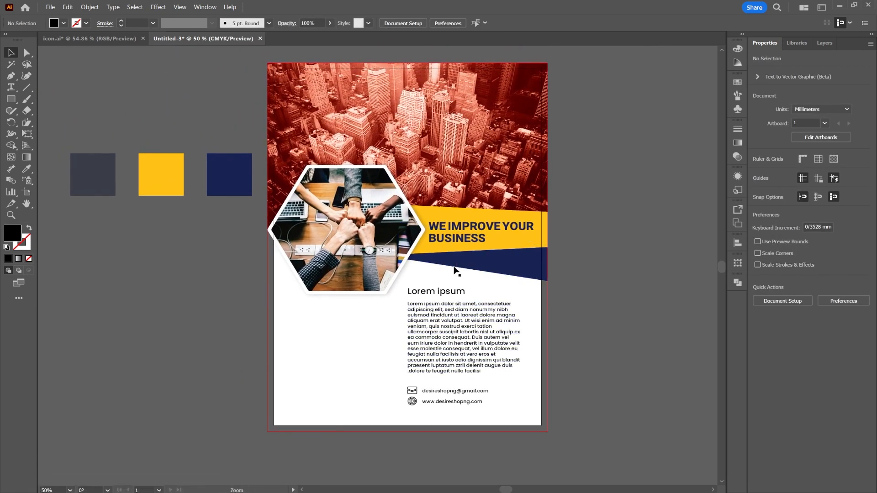
pyautogui.click(11, 100)
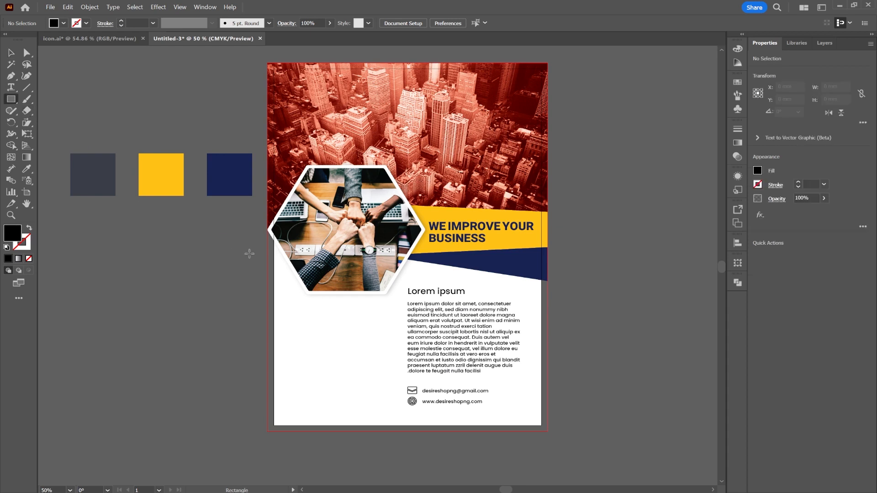
pyautogui.click(26, 168)
pyautogui.click(140, 168)
pyautogui.click(11, 99)
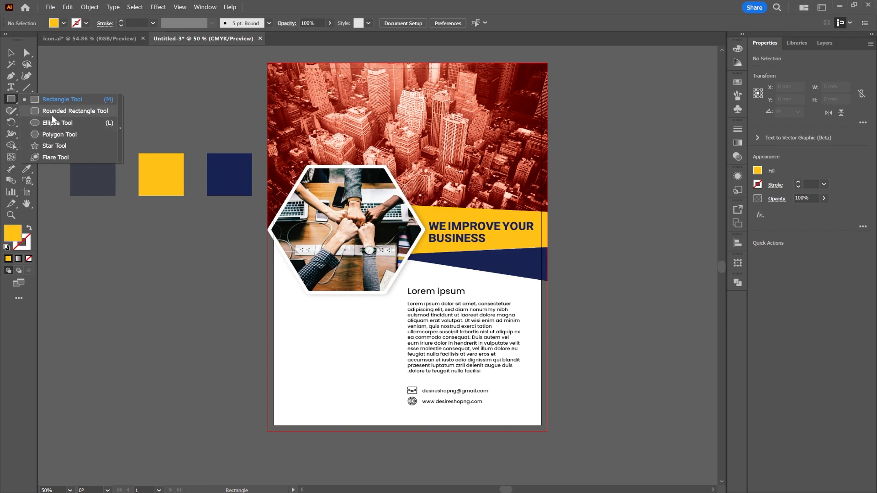
pyautogui.click(57, 134)
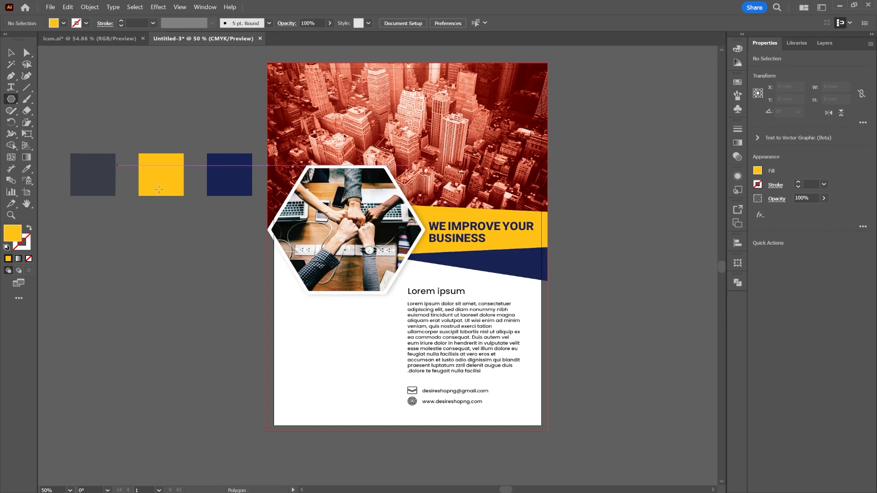
pyautogui.click(315, 333)
pyautogui.click(434, 273)
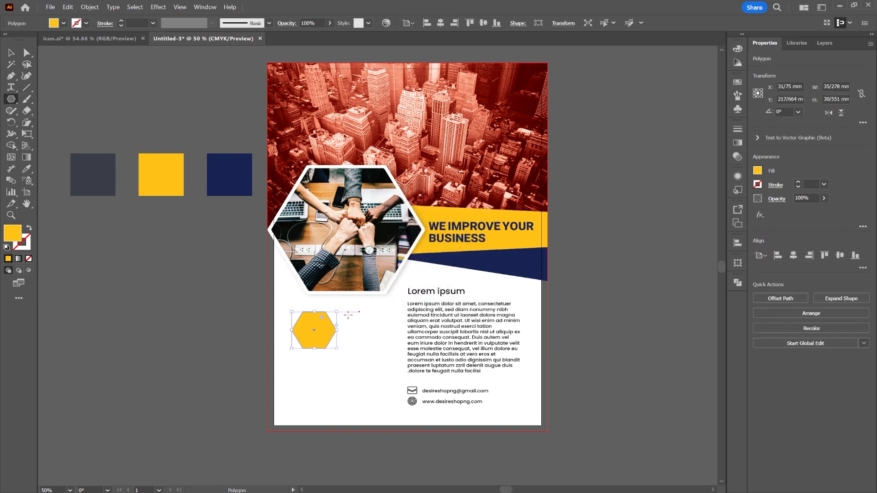
# Step: Shrink the yellow hexagon and duplicate it into a cluster of three different sizes, the smallest about 12 mm wide
pyautogui.click(11, 53)
pyautogui.scroll(2, 359, 364)
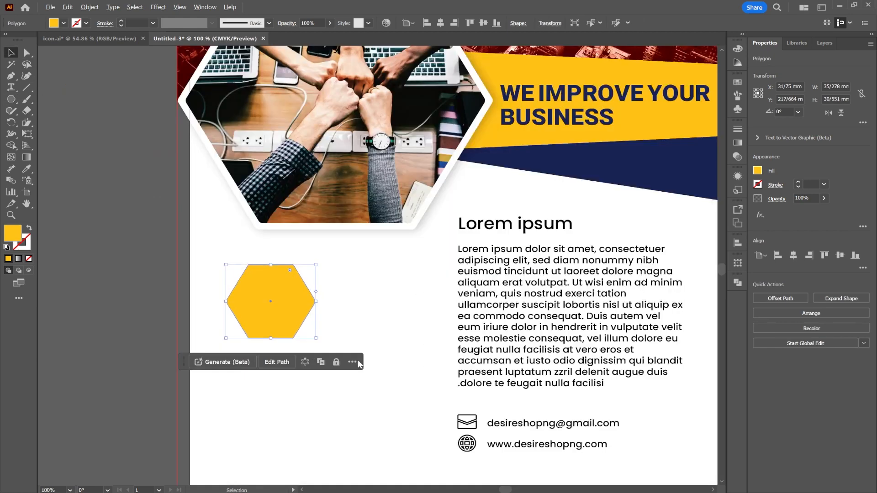
pyautogui.moveTo(316, 301); pyautogui.dragTo(301, 264)
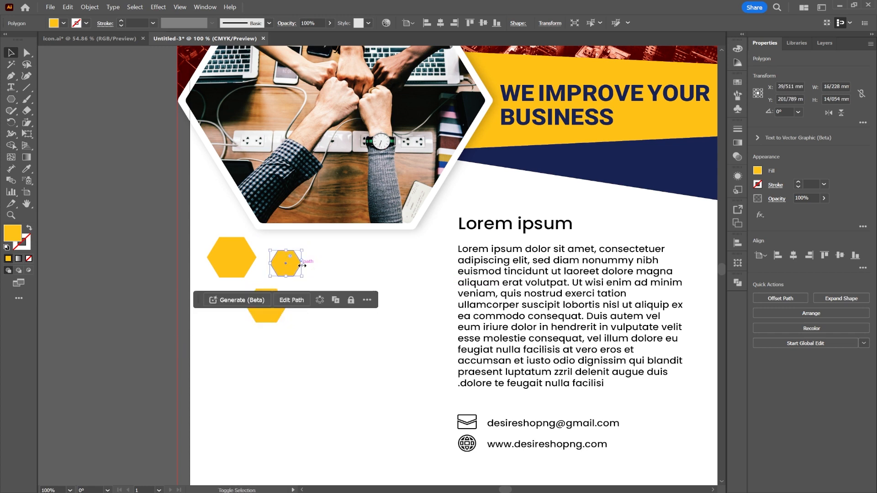
pyautogui.click(363, 288)
pyautogui.scroll(-3, 337, 299)
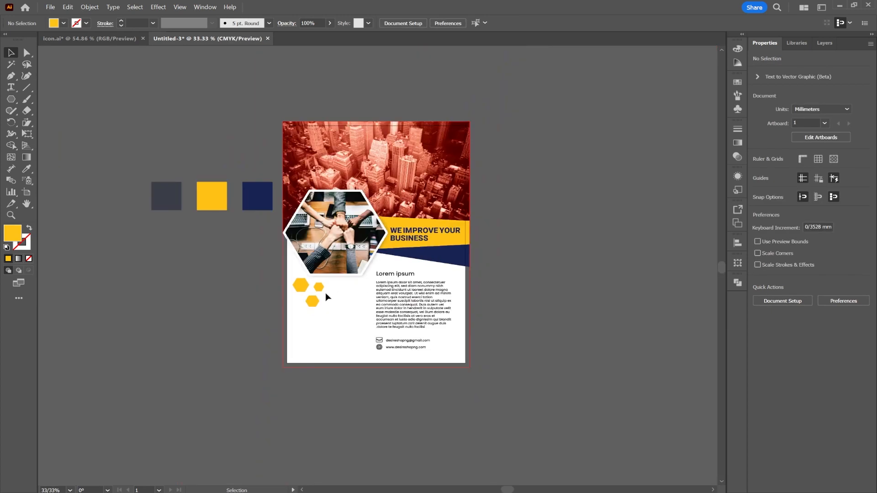
pyautogui.scroll(1, 335, 301)
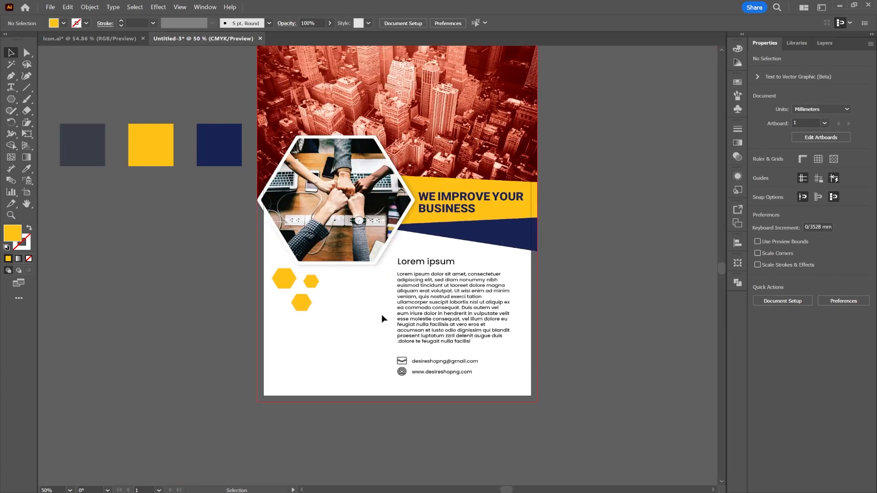
pyautogui.moveTo(388, 316); pyautogui.dragTo(341, 294)
pyautogui.scroll(1, 264, 287)
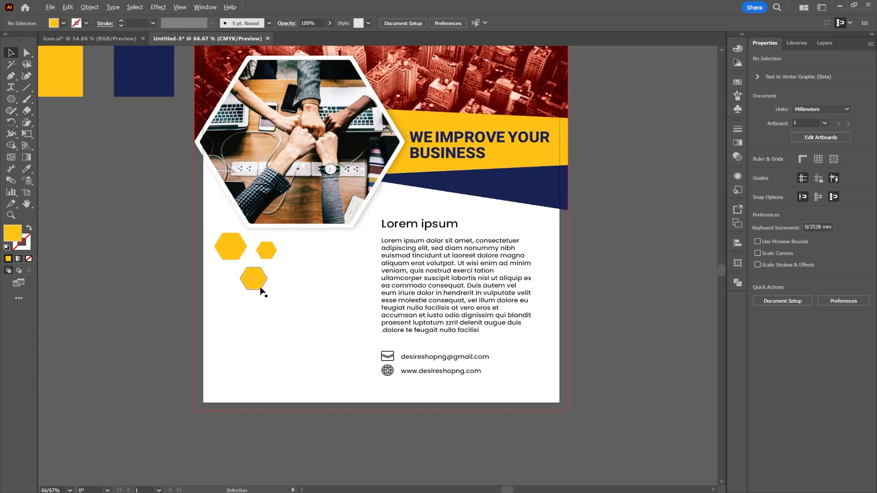
pyautogui.scroll(1, 262, 292)
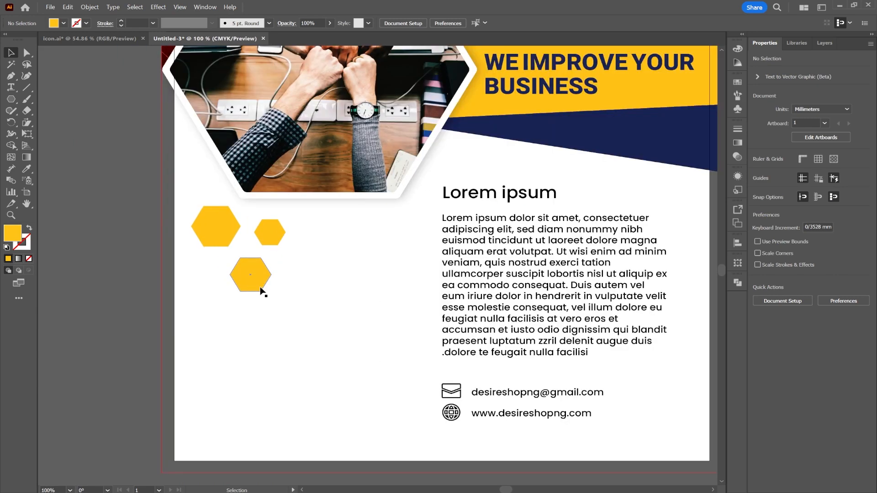
# Step: Copy the database and growth chart icons from icon.ai and paste them into the flyer document
pyautogui.click(79, 39)
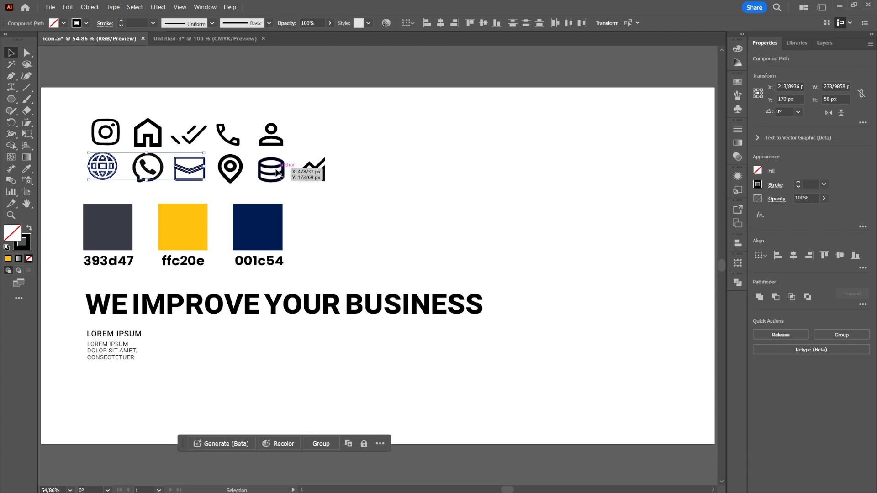
pyautogui.click(273, 171)
pyautogui.moveTo(281, 176); pyautogui.dragTo(280, 177)
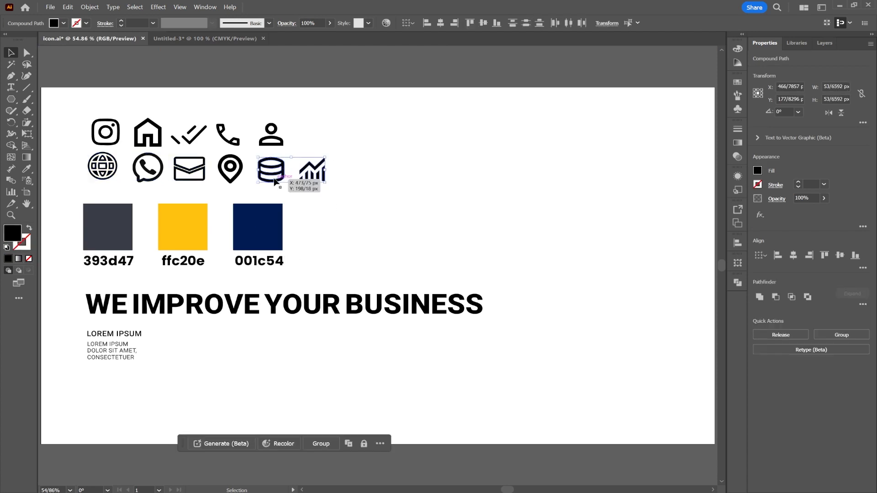
pyautogui.hotkey('ctrl', 'c')
pyautogui.click(215, 39)
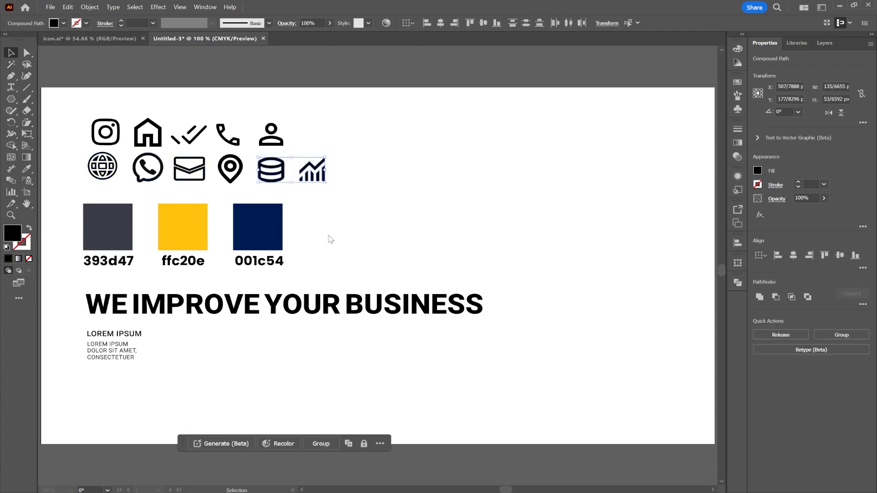
pyautogui.hotkey('ctrl', 'v')
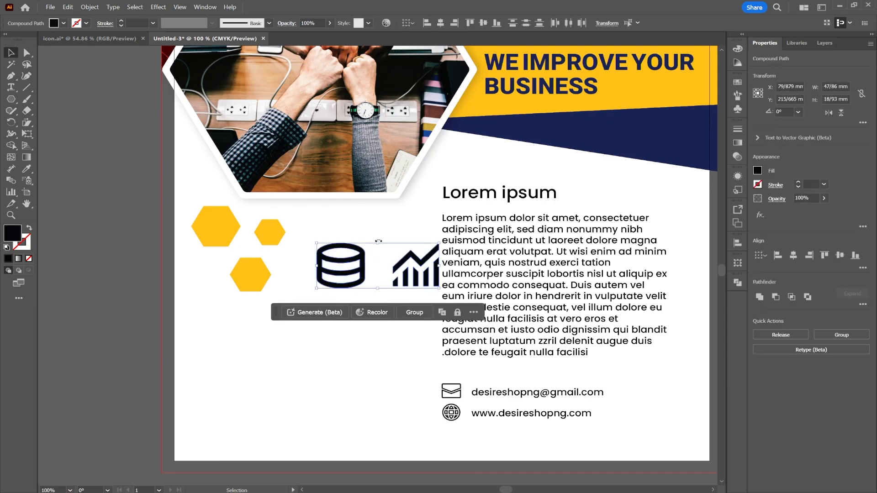
# Step: Shrink the database and chart icons to about 7.5 mm and stack them below the yellow hexagons near the flyer's left edge
pyautogui.moveTo(380, 242); pyautogui.dragTo(220, 337)
pyautogui.click(368, 354)
pyautogui.moveTo(385, 283); pyautogui.dragTo(213, 376)
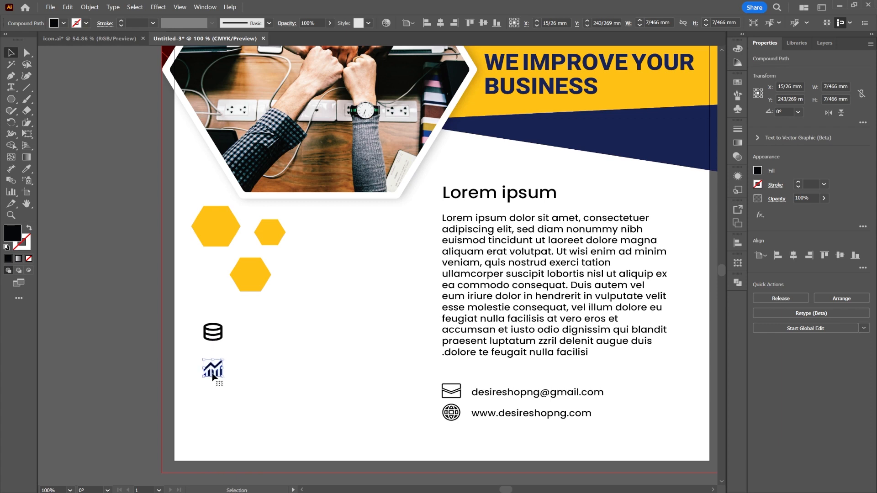
# Step: Copy the person icon from icon.ai into the flyer, shrink it to match the other icons and place it below the chart icon
pyautogui.click(117, 38)
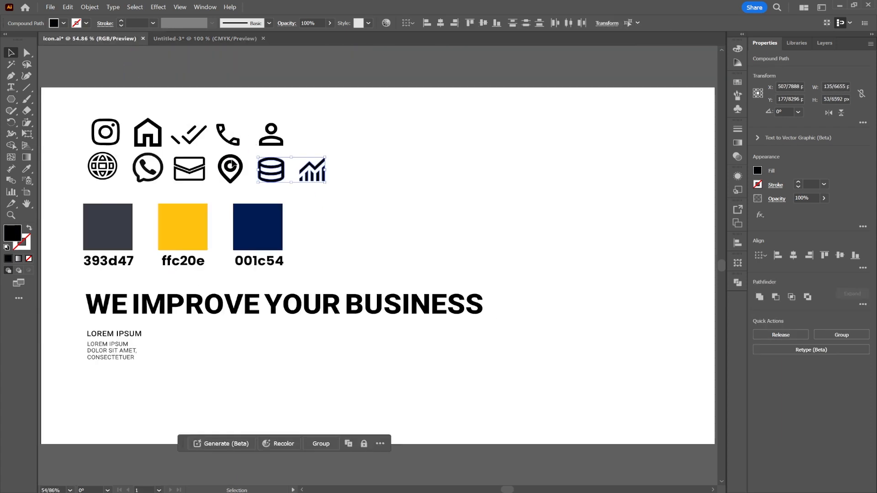
pyautogui.click(273, 136)
pyautogui.moveTo(273, 136); pyautogui.dragTo(377, 276)
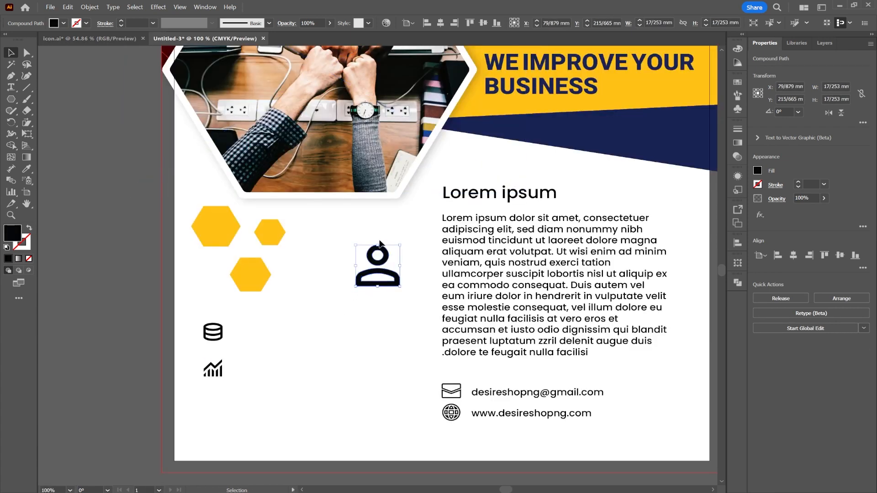
pyautogui.moveTo(379, 243); pyautogui.dragTo(226, 319)
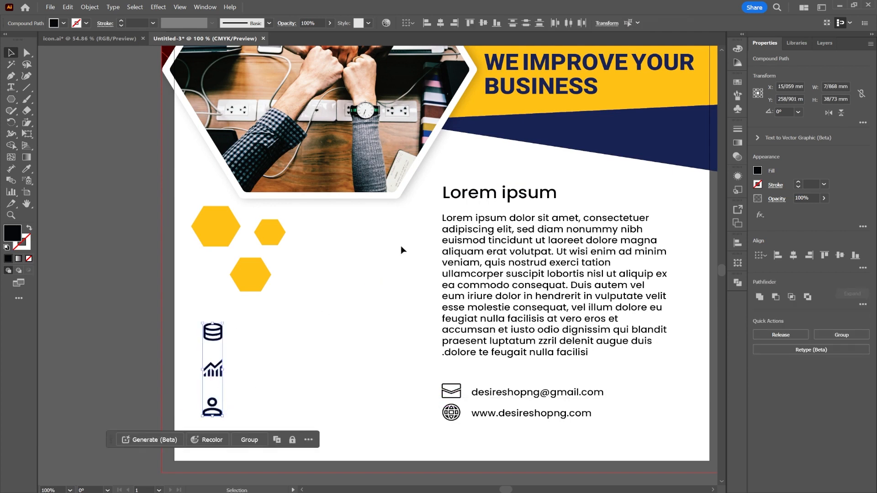
# Step: Align the database, chart and person icons on their horizontal centres and distribute them evenly in the vertical direction
pyautogui.click(438, 24)
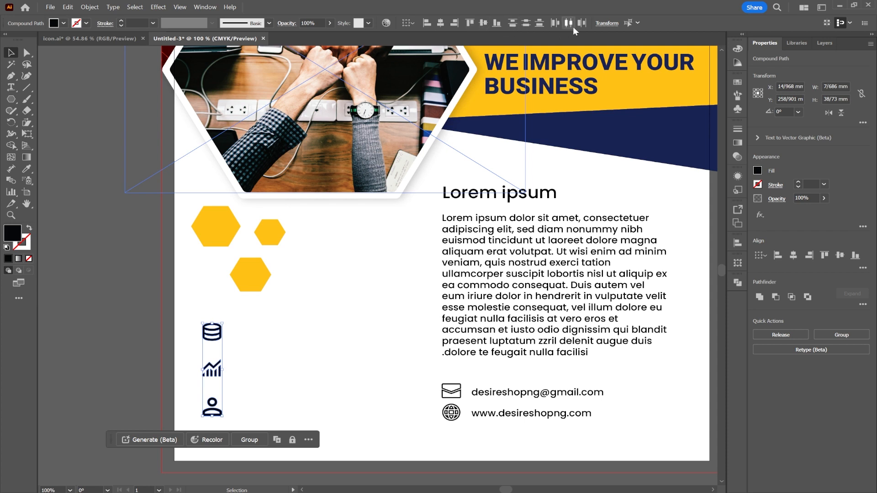
pyautogui.click(528, 25)
pyautogui.click(279, 338)
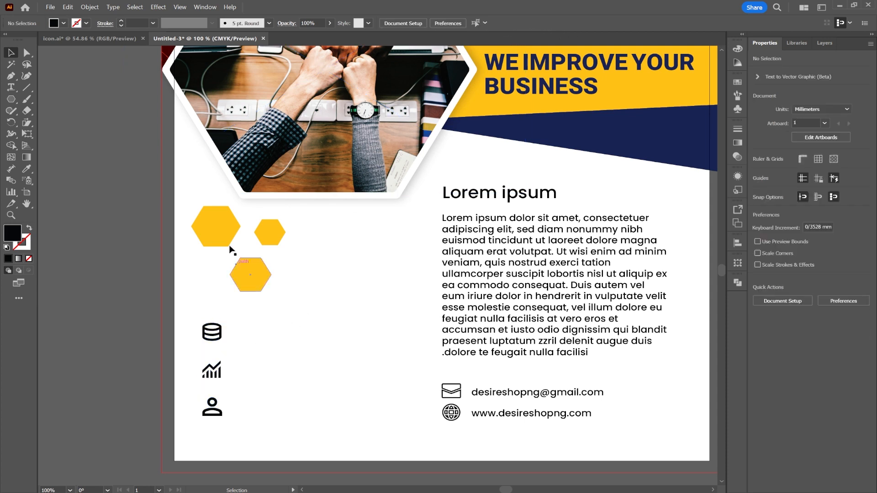
# Step: Copy the small LOREM IPSUM heading and its three-line text from icon.ai and paste them into the flyer document
pyautogui.click(91, 36)
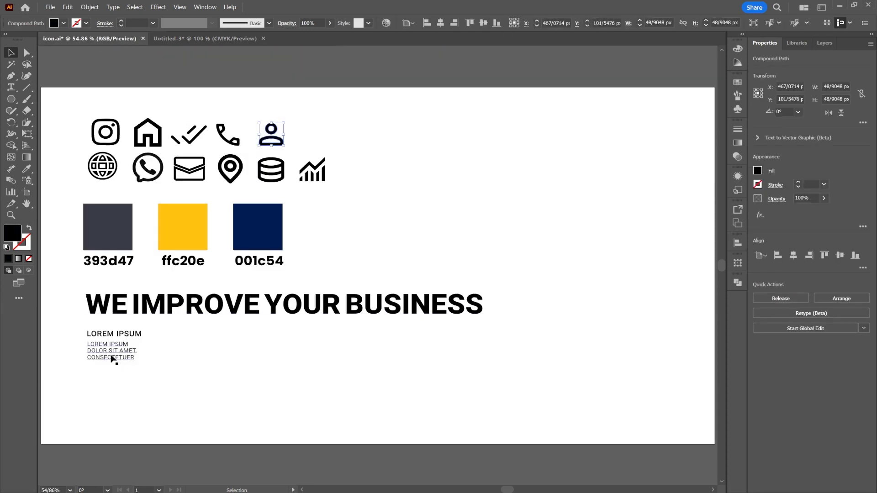
pyautogui.click(113, 356)
pyautogui.keyDown('shift'); pyautogui.click(109, 334); pyautogui.keyUp('shift')
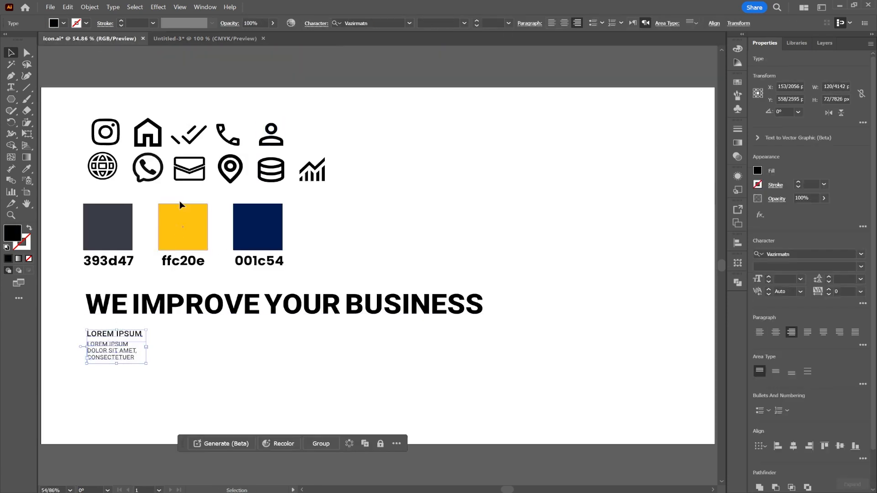
pyautogui.click(193, 39)
pyautogui.hotkey('ctrl', 'v')
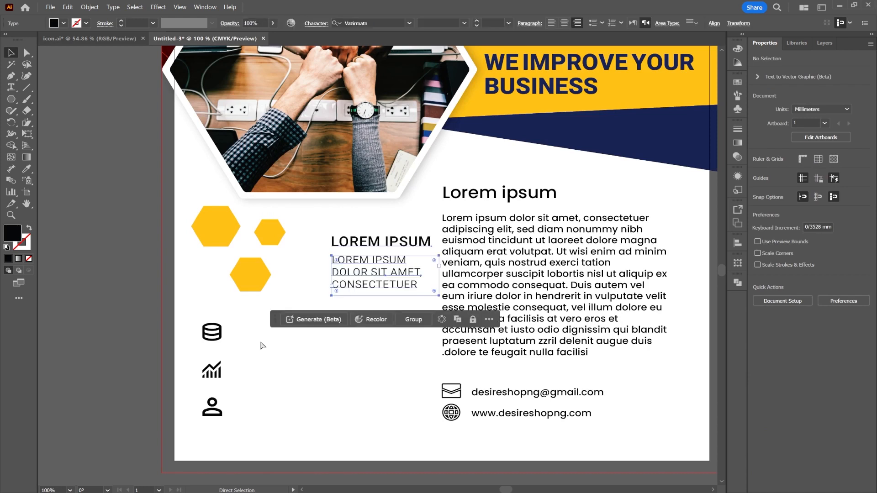
# Step: Shrink the pasted heading and text, place them beside the database icon, and duplicate the pair beside the chart icon
pyautogui.moveTo(361, 274); pyautogui.dragTo(268, 351)
pyautogui.moveTo(348, 352); pyautogui.dragTo(255, 364)
pyautogui.click(296, 390)
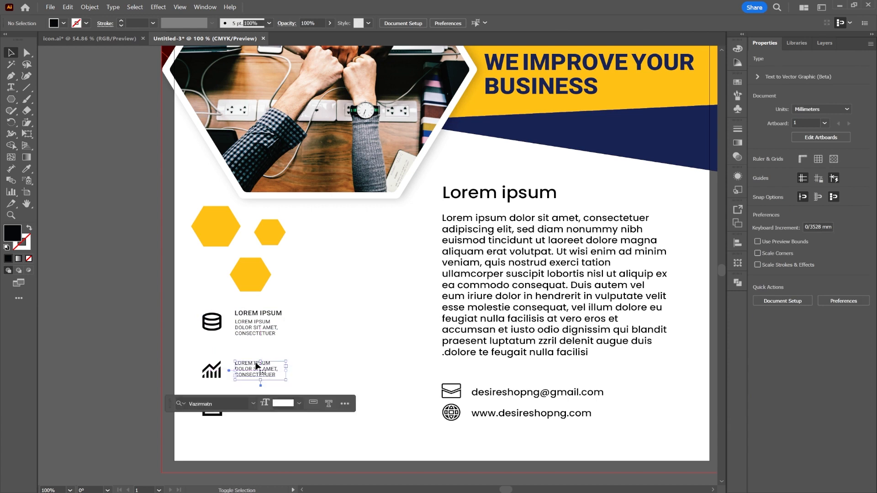
pyautogui.hotkey('ctrl', 'z')
pyautogui.moveTo(292, 305); pyautogui.dragTo(263, 379)
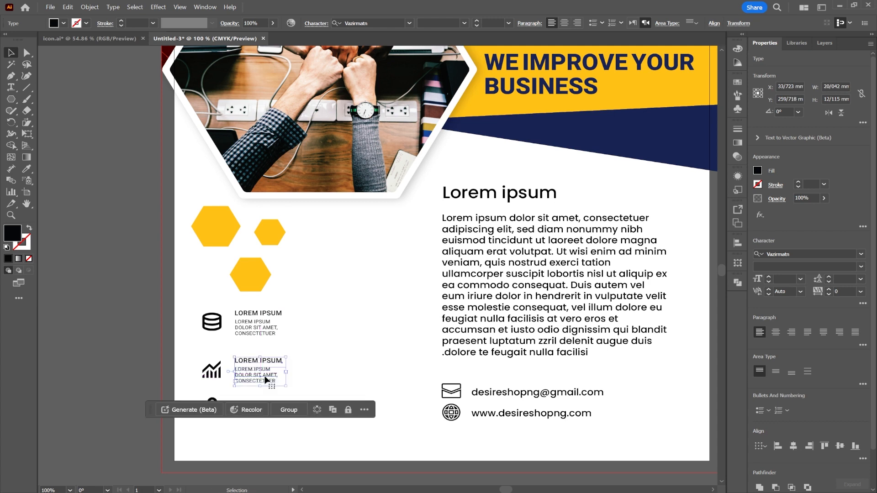
# Step: Move the person icon lower on the flyer and redistribute the three feature icons evenly in the vertical direction
pyautogui.scroll(-2, 288, 383)
pyautogui.scroll(-2, 245, 362)
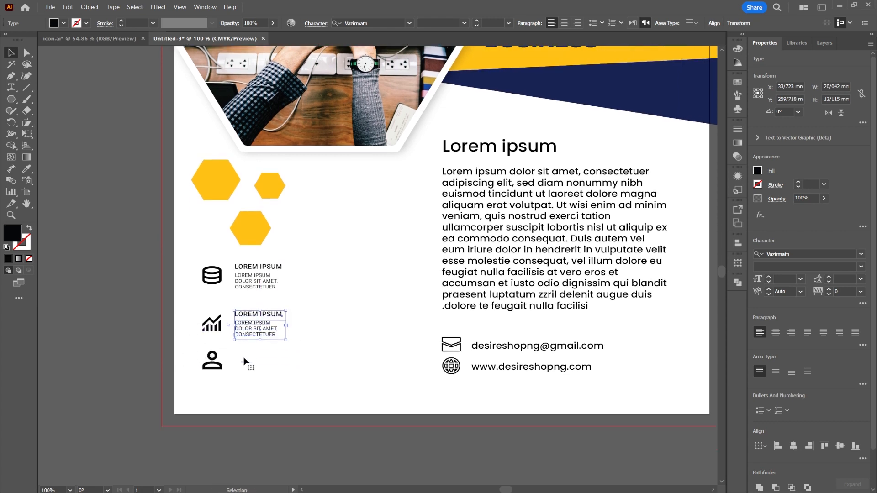
pyautogui.click(245, 377)
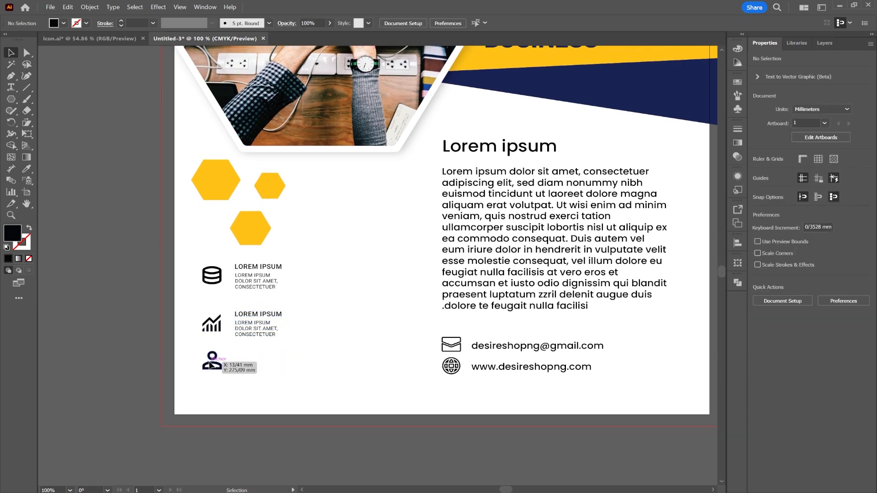
pyautogui.moveTo(210, 364); pyautogui.dragTo(193, 256)
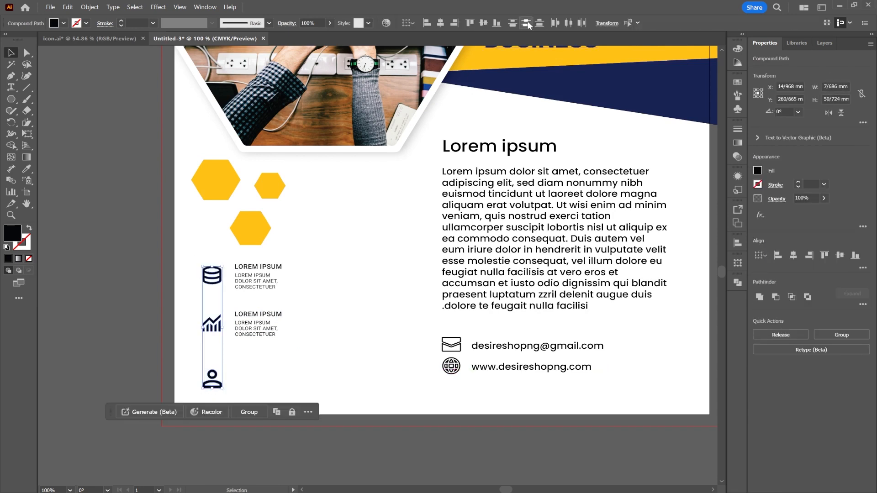
pyautogui.click(526, 24)
pyautogui.click(311, 312)
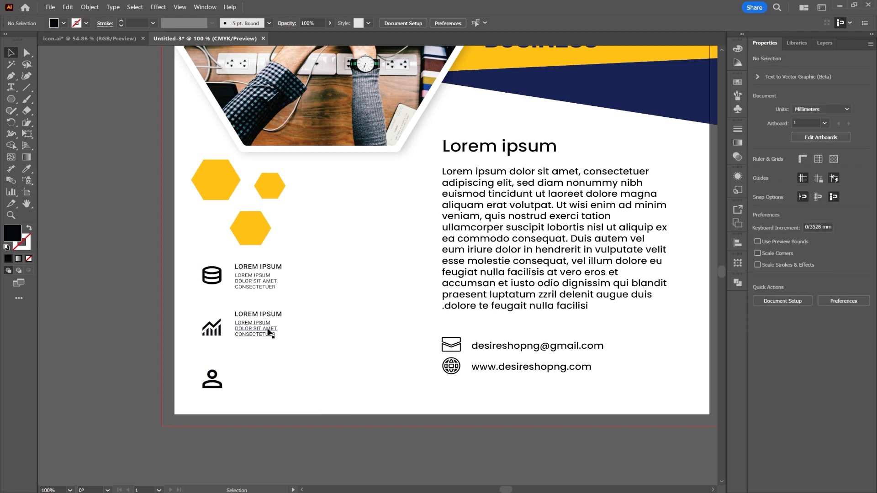
# Step: Duplicate the LOREM IPSUM heading and its three-line text beside the person icon
pyautogui.click(267, 330)
pyautogui.moveTo(267, 330); pyautogui.dragTo(247, 392)
pyautogui.click(297, 307)
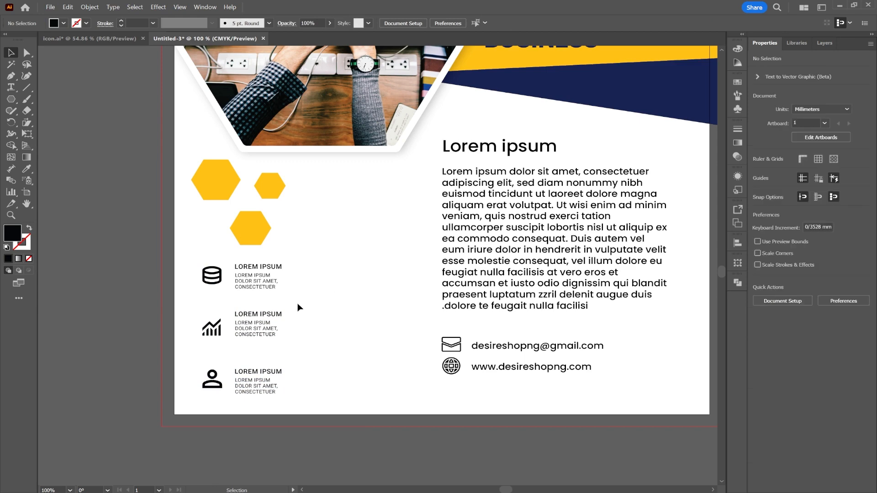
# Step: Recolour the chart icon with the navy of the swatch square beside the artboard
pyautogui.click(211, 326)
pyautogui.scroll(-1, 150, 264)
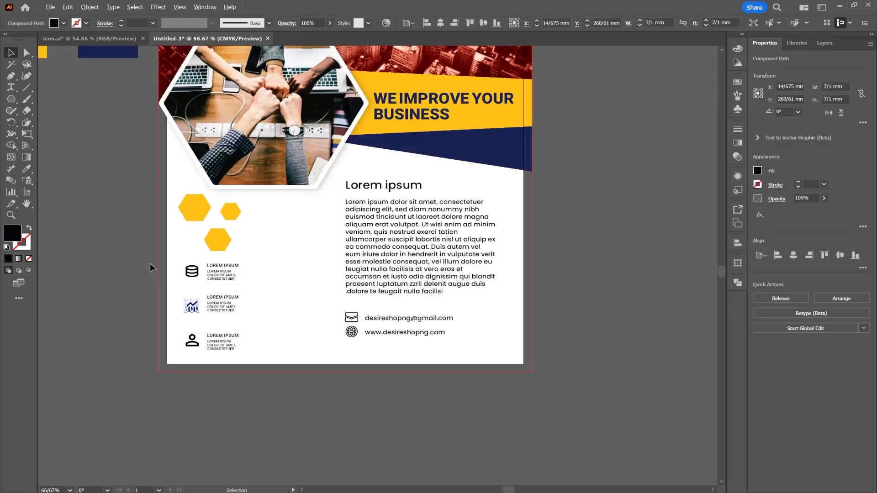
pyautogui.press('space')
pyautogui.moveTo(121, 242); pyautogui.dragTo(180, 291)
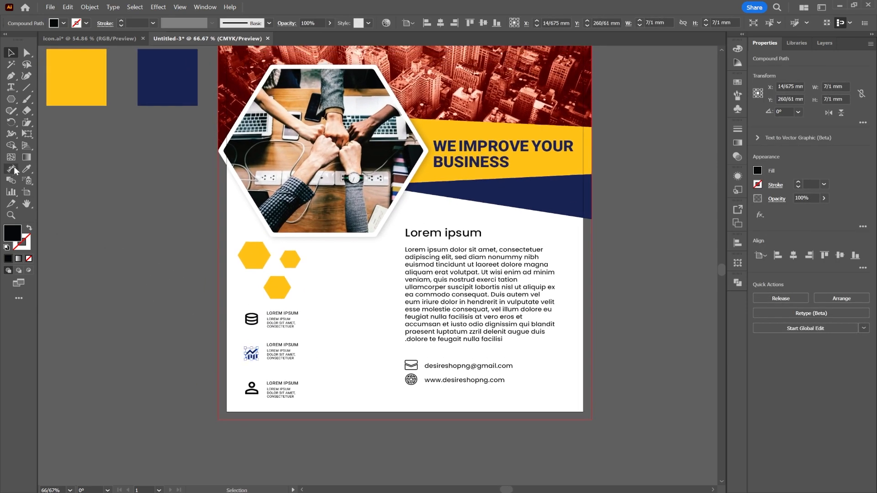
pyautogui.click(25, 170)
pyautogui.click(159, 88)
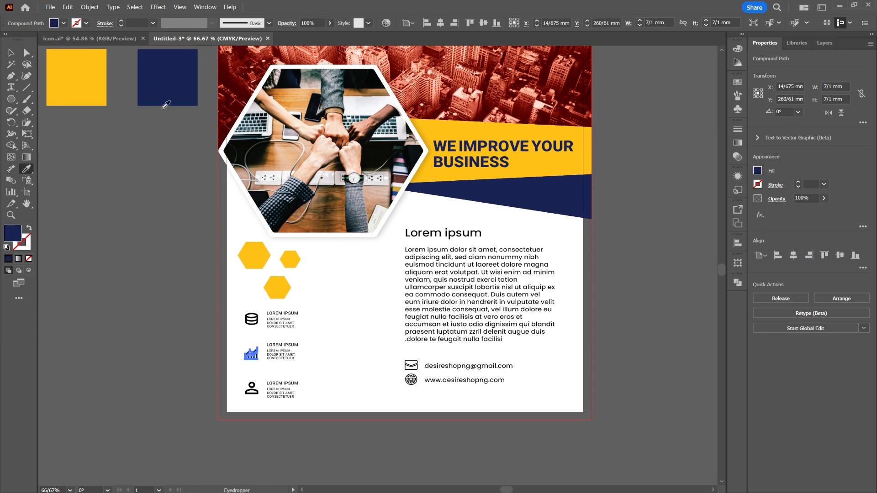
pyautogui.click(16, 54)
pyautogui.click(223, 365)
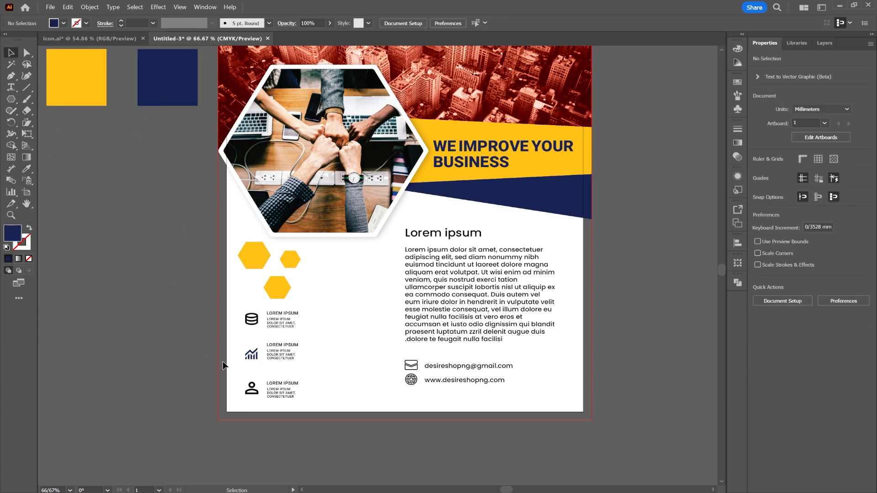
# Step: Apply the navy swatch's colour to the database, chart and person icons together
pyautogui.click(247, 410)
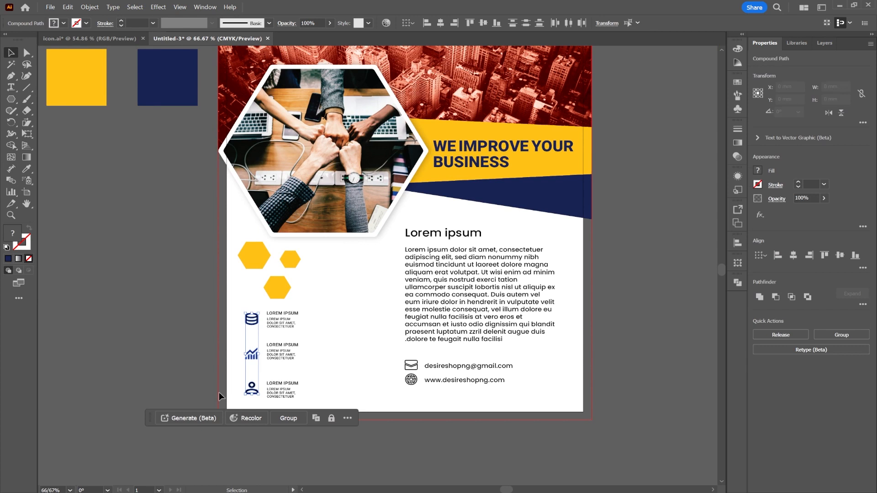
pyautogui.click(26, 169)
pyautogui.click(166, 81)
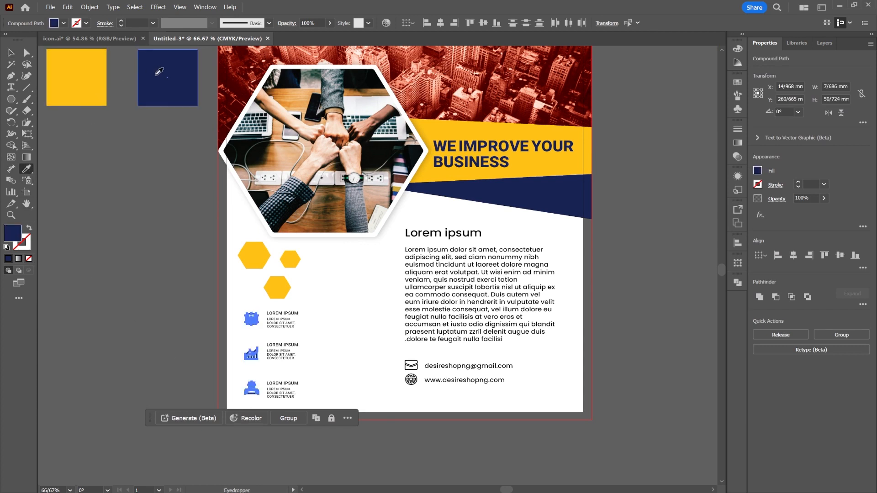
pyautogui.click(11, 51)
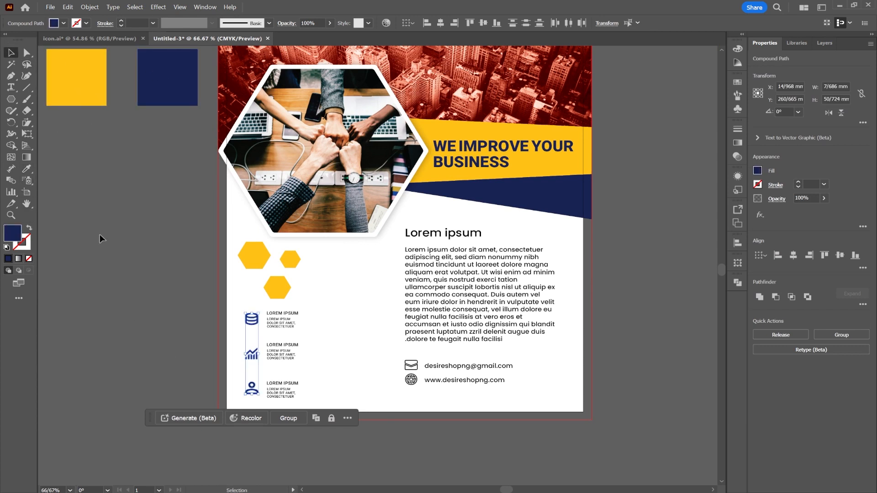
pyautogui.click(142, 273)
# Step: Recolour the LOREM IPSUM heading beside the database icon with the Eyedropper, trying the hexagons' yellow before settling on the navy swatch
pyautogui.scroll(2, 284, 331)
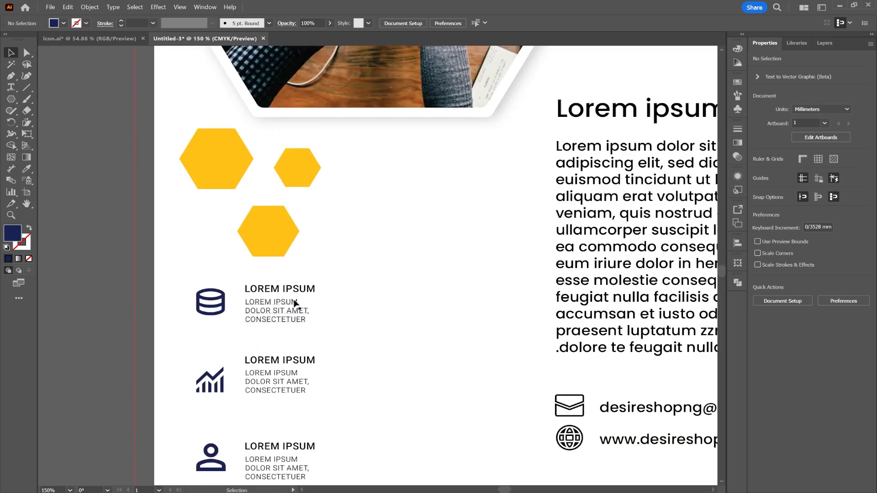
pyautogui.click(283, 313)
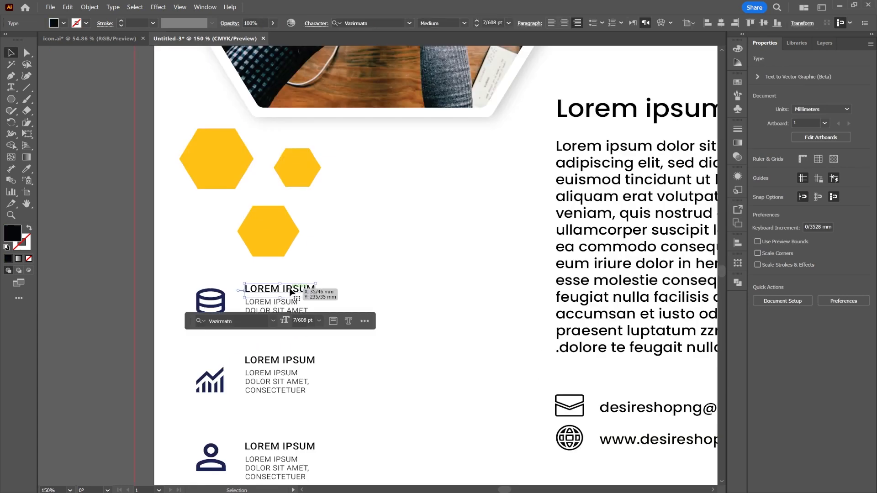
pyautogui.click(27, 169)
pyautogui.click(206, 147)
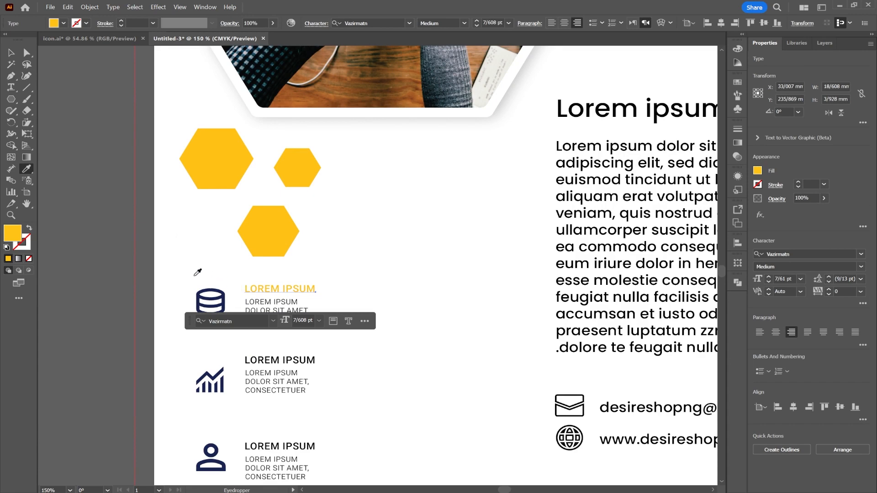
pyautogui.hotkey('ctrl', '0')
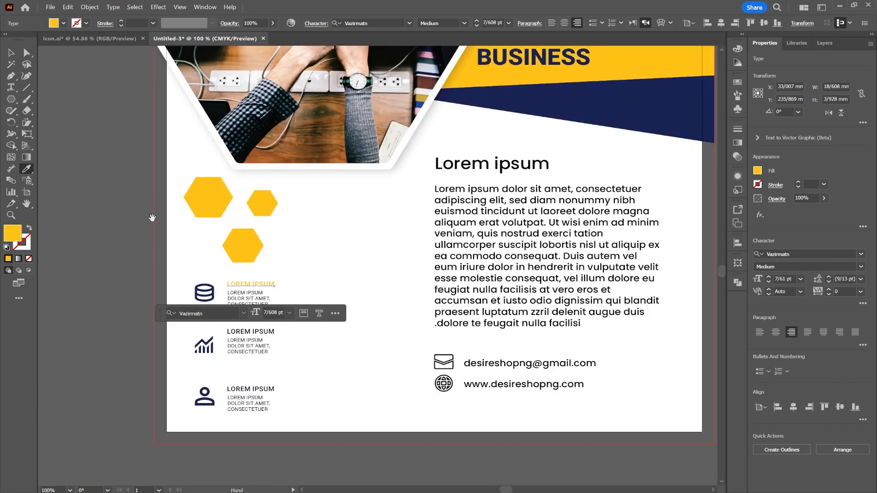
pyautogui.hotkey('ctrl', '1')
pyautogui.moveTo(221, 238); pyautogui.dragTo(380, 278)
pyautogui.scroll(-1, 380, 278)
pyautogui.scroll(4, 317, 303)
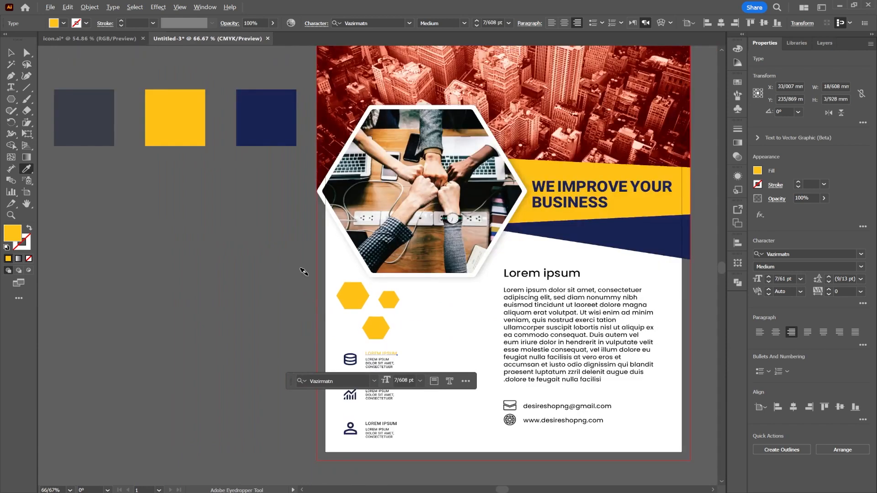
pyautogui.click(272, 125)
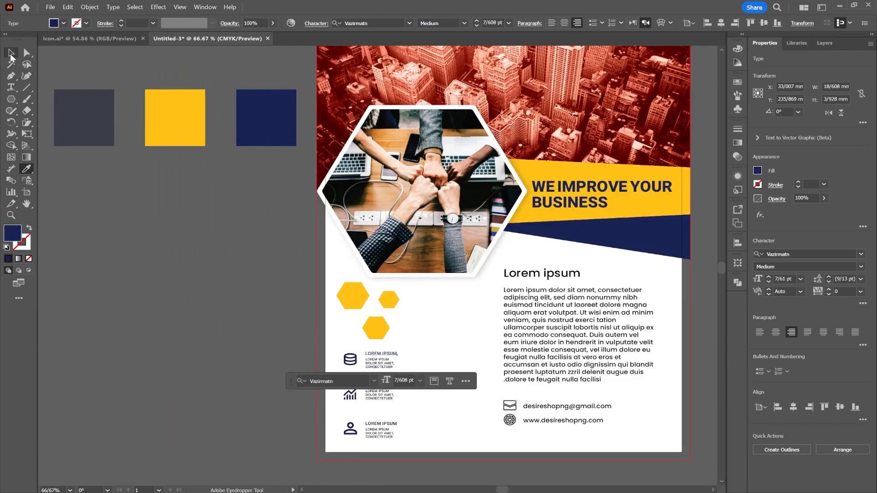
pyautogui.click(11, 52)
pyautogui.click(444, 355)
# Step: Recolour the LOREM IPSUM headings beside the chart and person icons with the navy swatch's colour
pyautogui.click(395, 386)
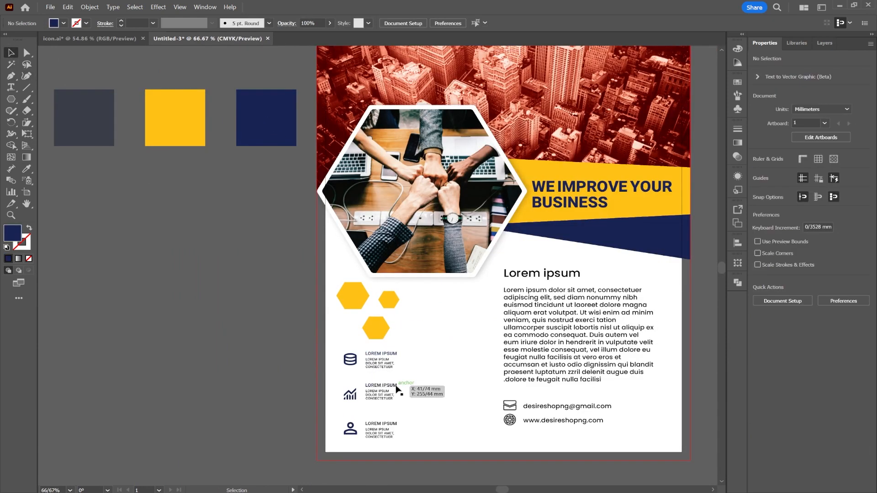
pyautogui.keyDown('shift'); pyautogui.click(384, 426); pyautogui.keyUp('shift')
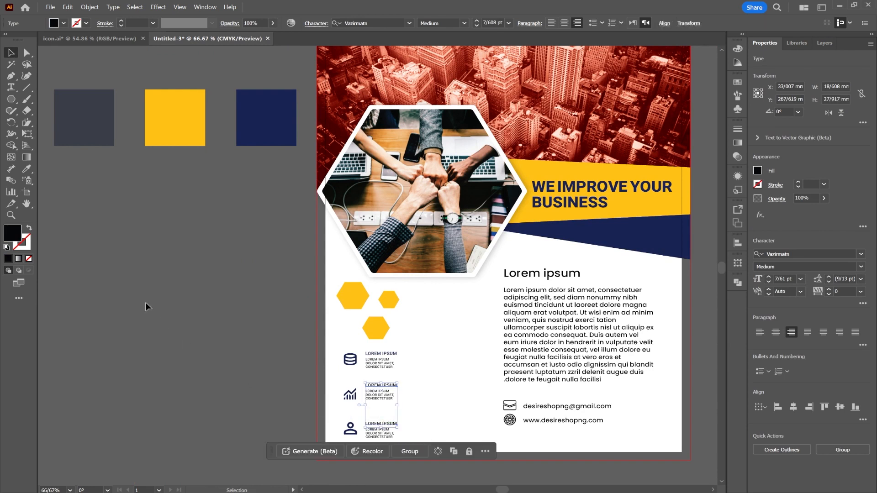
pyautogui.click(27, 169)
pyautogui.click(238, 127)
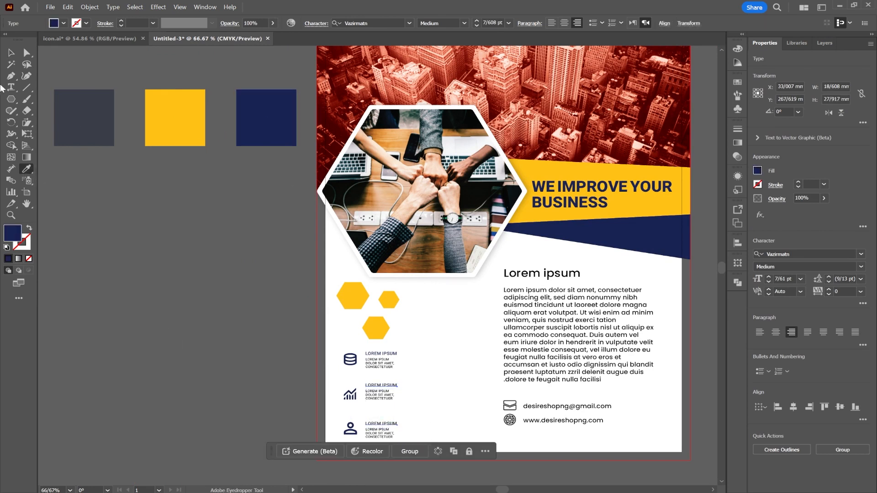
pyautogui.click(11, 54)
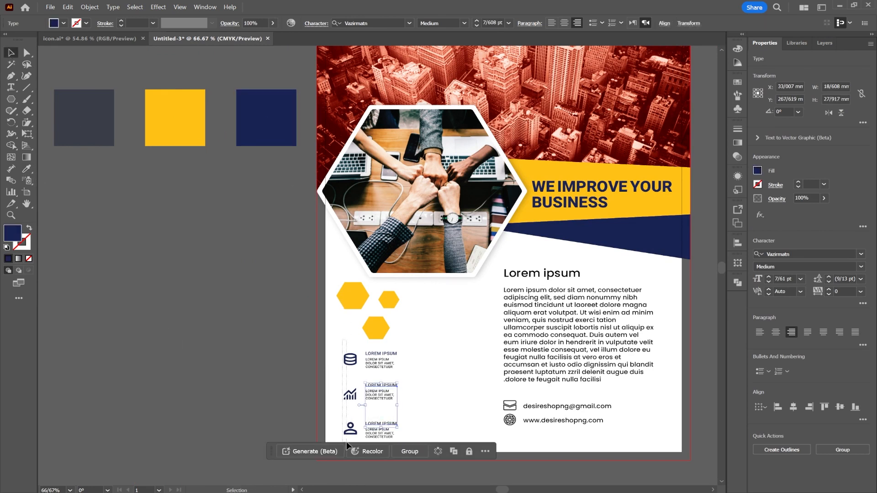
# Step: Recolour the database, chart and person icons with the yellow of the hexagons above them
pyautogui.moveTo(346, 443); pyautogui.dragTo(347, 441)
pyautogui.scroll(2, 348, 438)
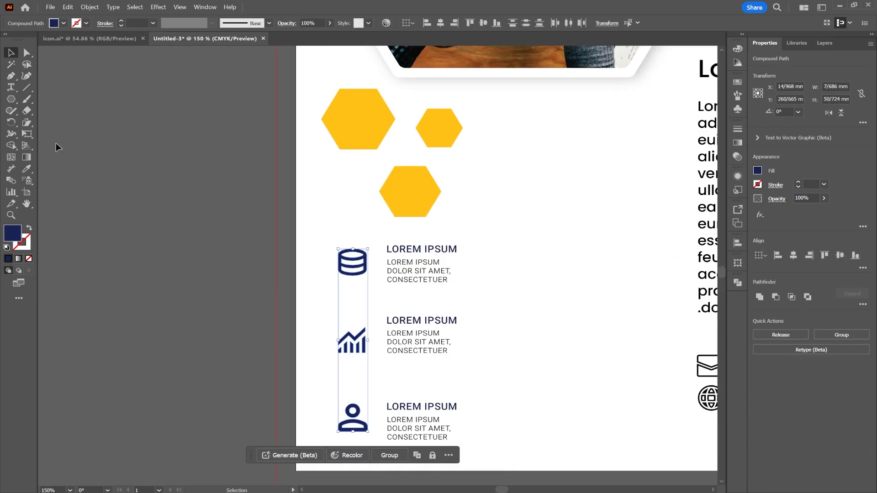
pyautogui.click(26, 168)
pyautogui.click(358, 114)
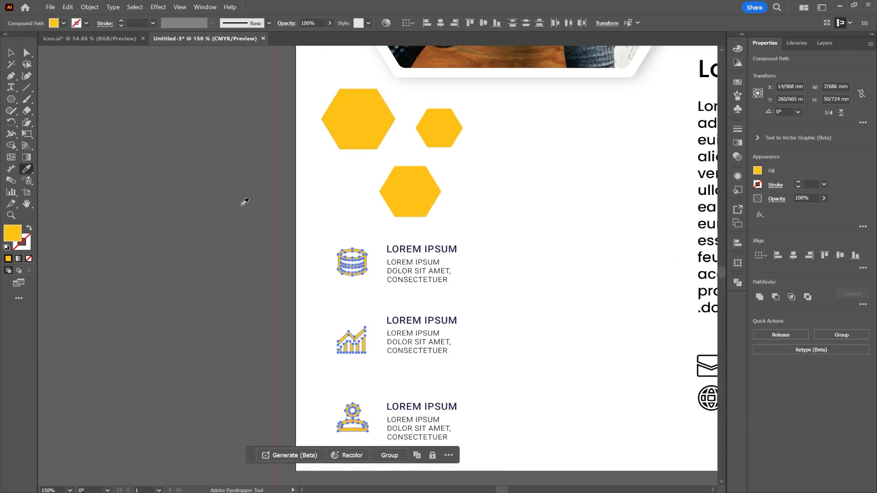
pyautogui.click(11, 52)
pyautogui.click(270, 215)
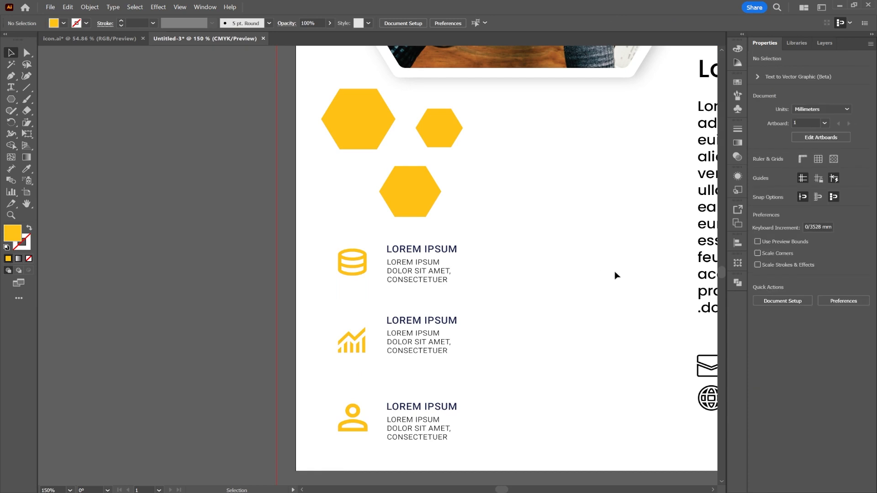
# Step: Duplicate the lower yellow hexagon beside the smallest one and turn the copy into an unfilled hexagon with a 2 pt yellow stroke
pyautogui.scroll(-2, 614, 272)
pyautogui.moveTo(554, 275); pyautogui.dragTo(334, 247)
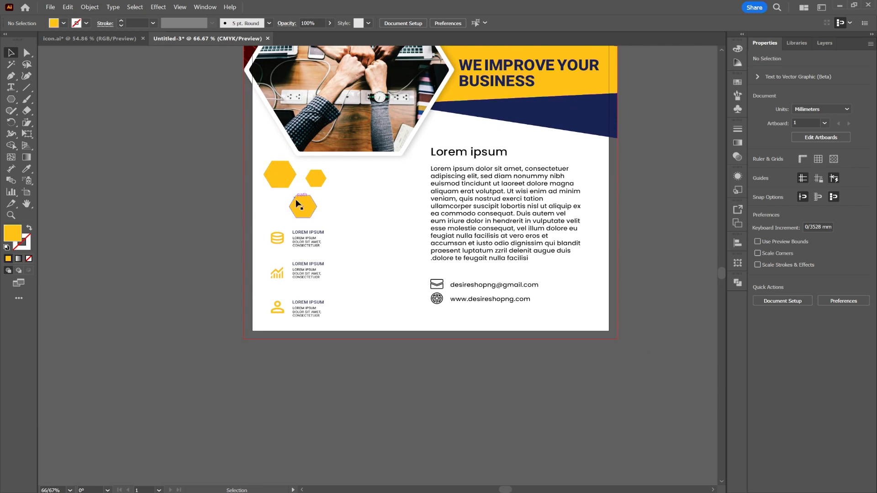
pyautogui.click(306, 206)
pyautogui.moveTo(309, 212); pyautogui.dragTo(365, 184)
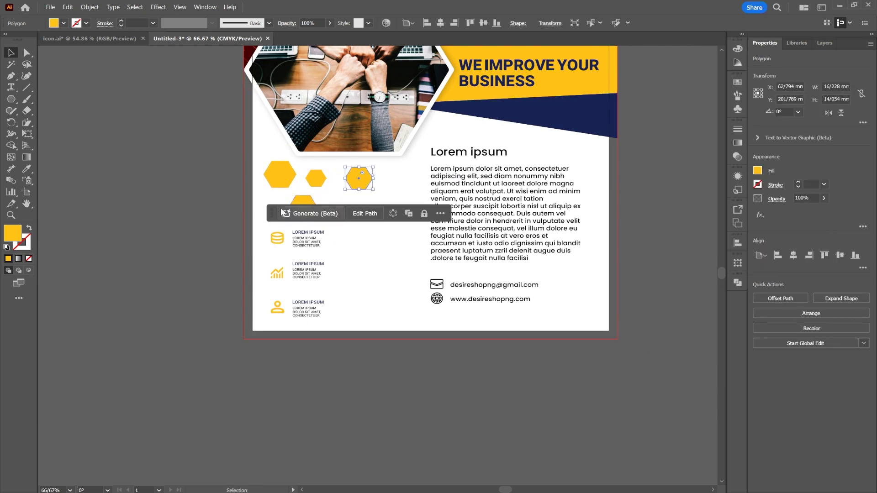
pyautogui.click(30, 229)
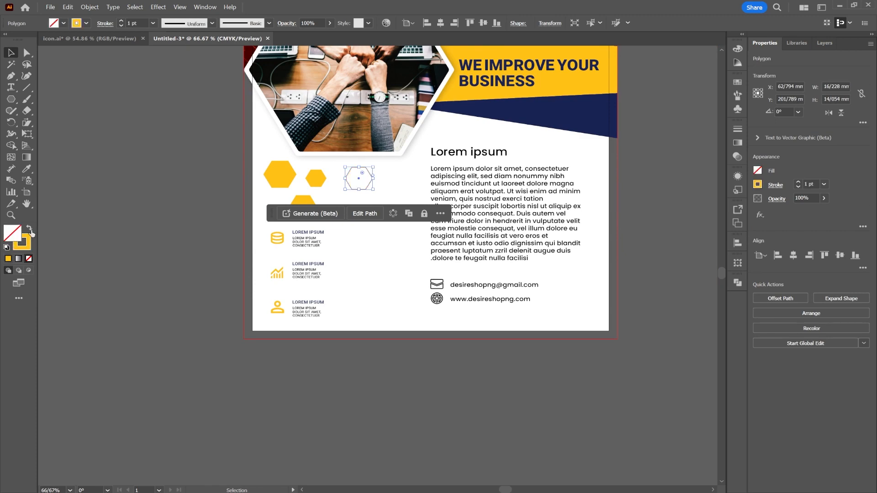
pyautogui.click(121, 21)
pyautogui.click(377, 258)
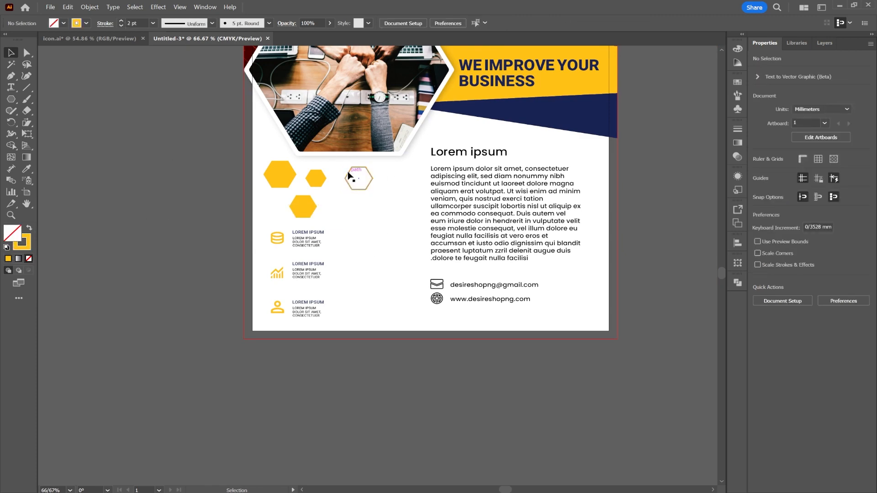
# Step: Move the outlined hexagon up so it overlaps the bottom edge of the photo hexagon's white frame
pyautogui.scroll(3, 352, 176)
pyautogui.moveTo(346, 170); pyautogui.dragTo(364, 109)
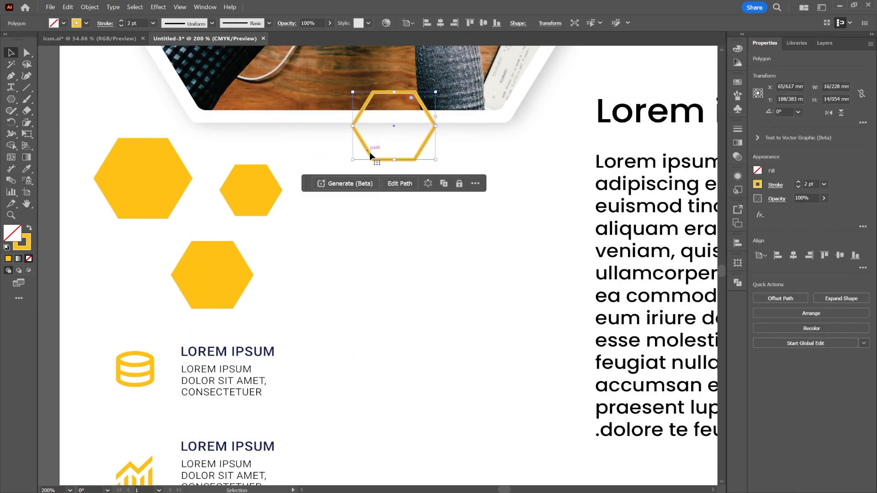
# Step: Send the outlined yellow hexagon to the back so it sits behind the photo hexagon's white frame
pyautogui.rightClick(372, 156)
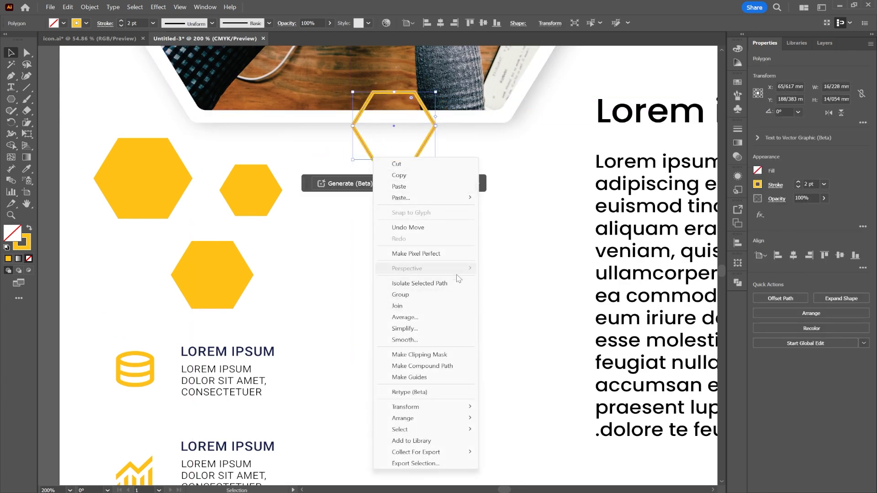
pyautogui.moveTo(434, 418)
pyautogui.click(528, 451)
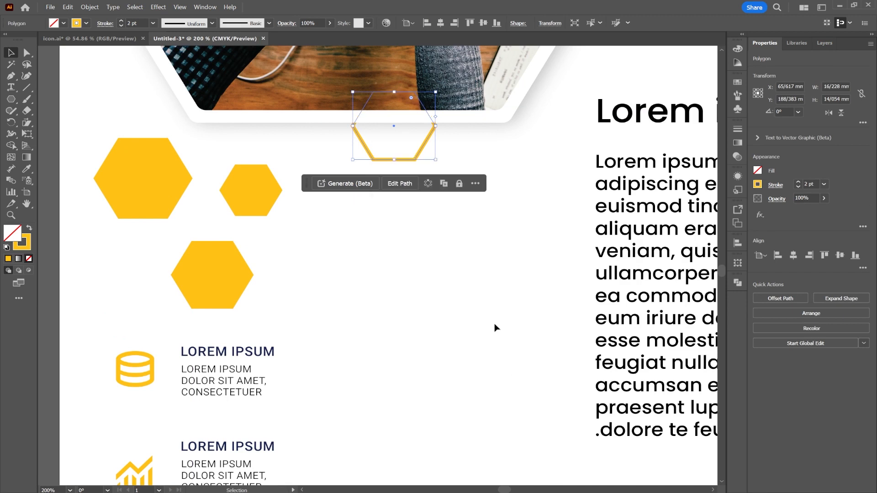
pyautogui.click(458, 251)
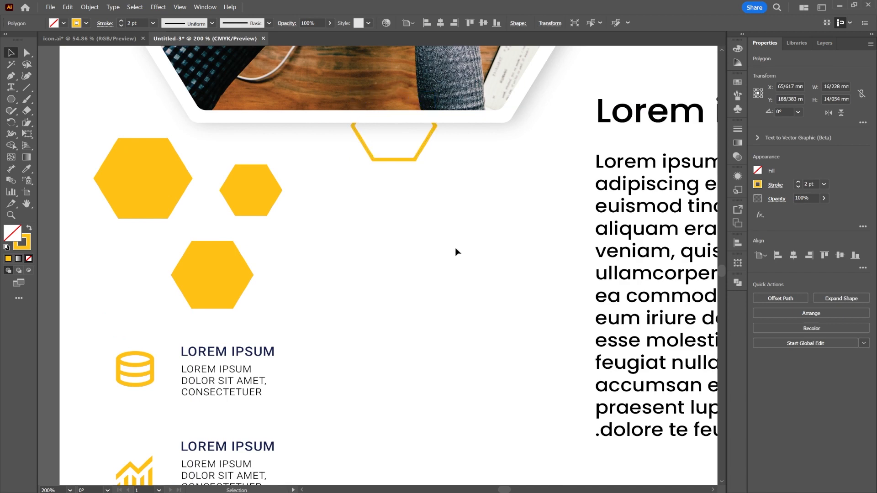
# Step: Enlarge the outlined yellow hexagon proportionally to about 33 by 29 mm
pyautogui.click(419, 157)
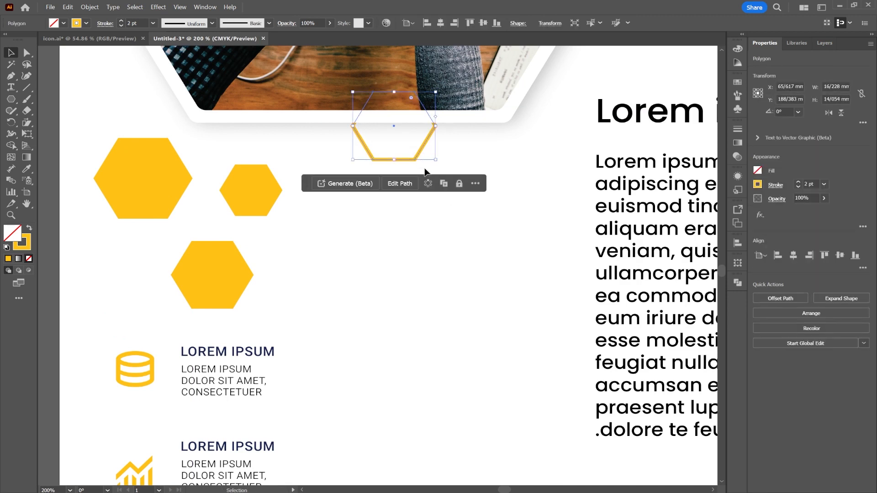
pyautogui.moveTo(435, 161); pyautogui.dragTo(541, 230)
pyautogui.scroll(-3, 540, 233)
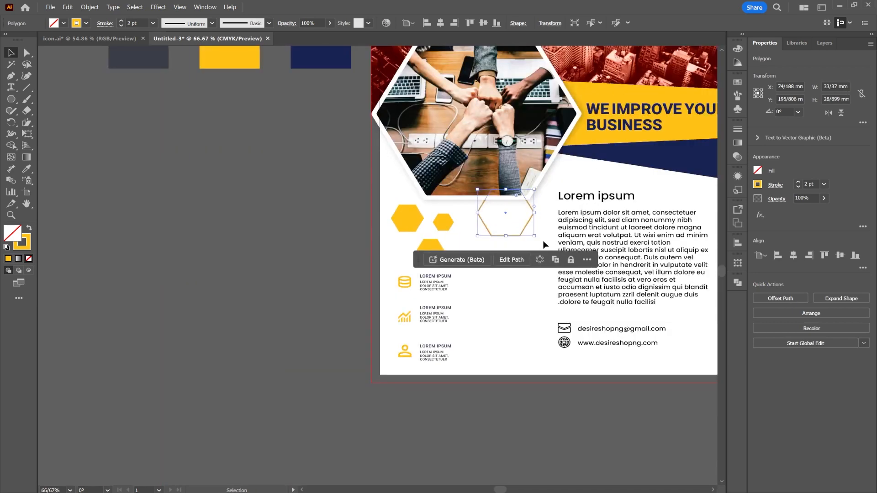
# Step: Rearrange the solid yellow hexagons with an added smaller copy, and tuck the outlined one behind the photo frame's lower-left corner
pyautogui.moveTo(407, 199); pyautogui.dragTo(465, 253)
pyautogui.click(504, 247)
pyautogui.click(476, 282)
pyautogui.click(506, 258)
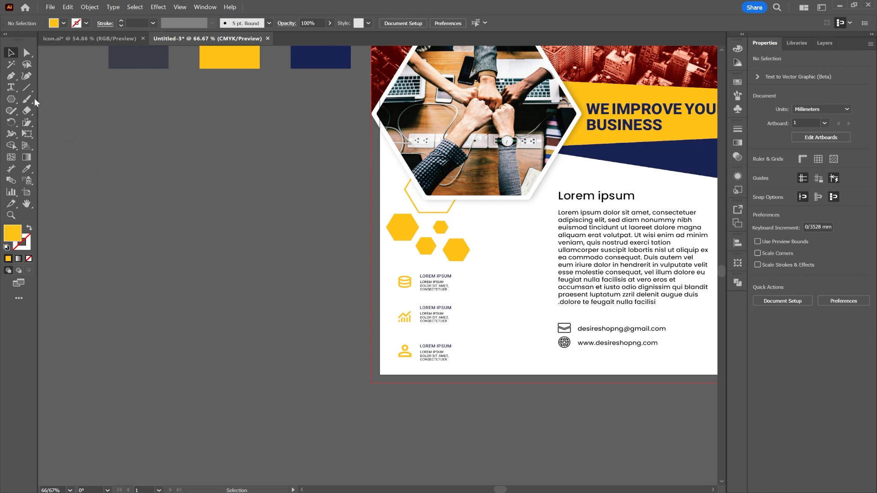
# Step: Draw a vertical line about 58 mm long beside the left edge of the body paragraph with a 2 pt yellow stroke
pyautogui.click(26, 87)
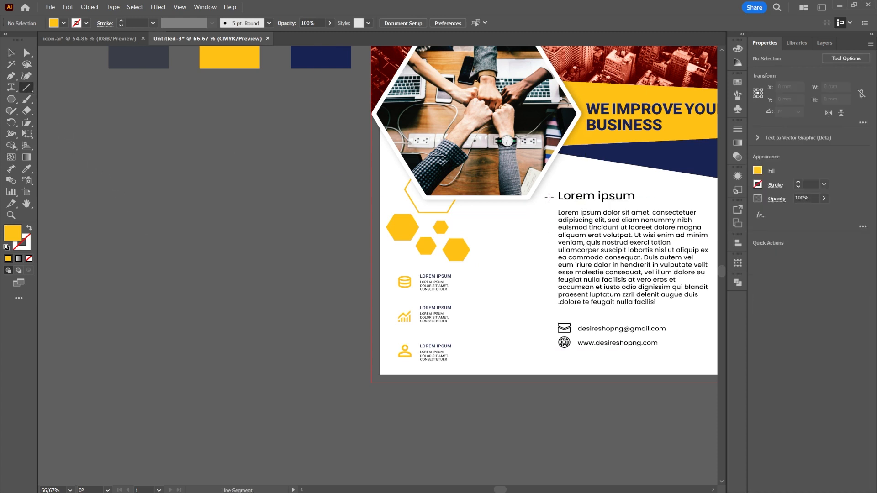
pyautogui.moveTo(548, 210); pyautogui.dragTo(548, 302)
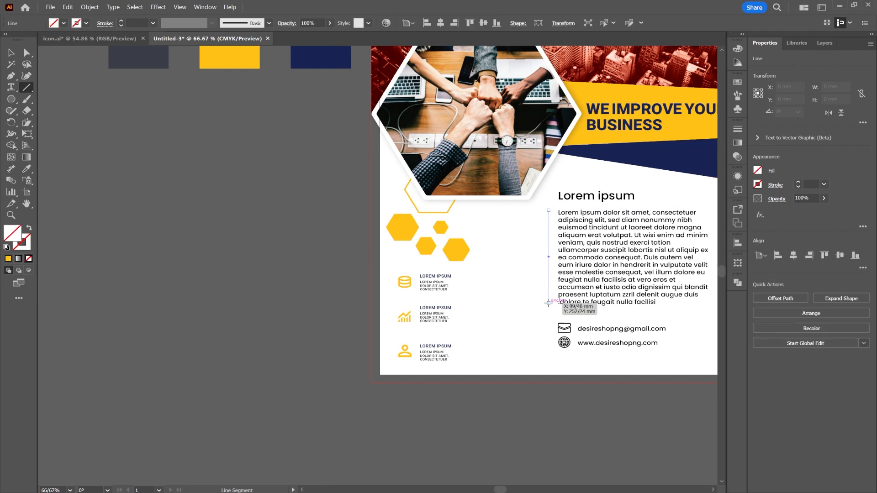
pyautogui.click(121, 20)
pyautogui.click(121, 21)
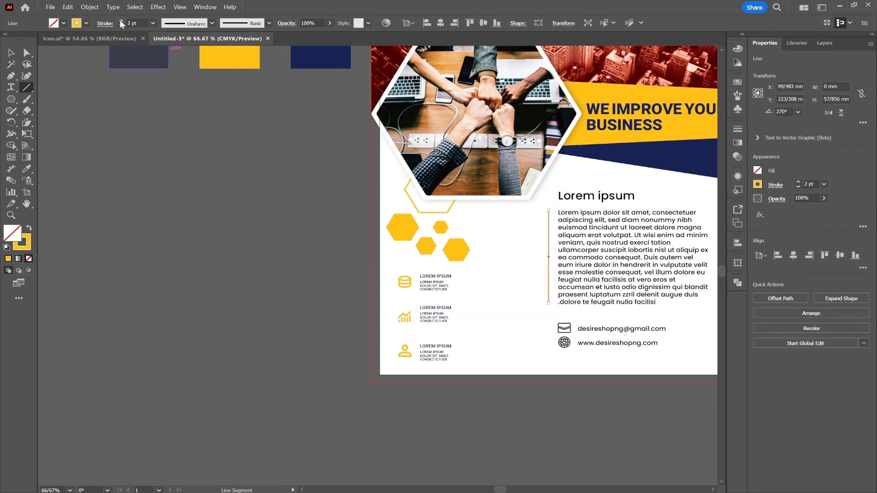
pyautogui.click(212, 23)
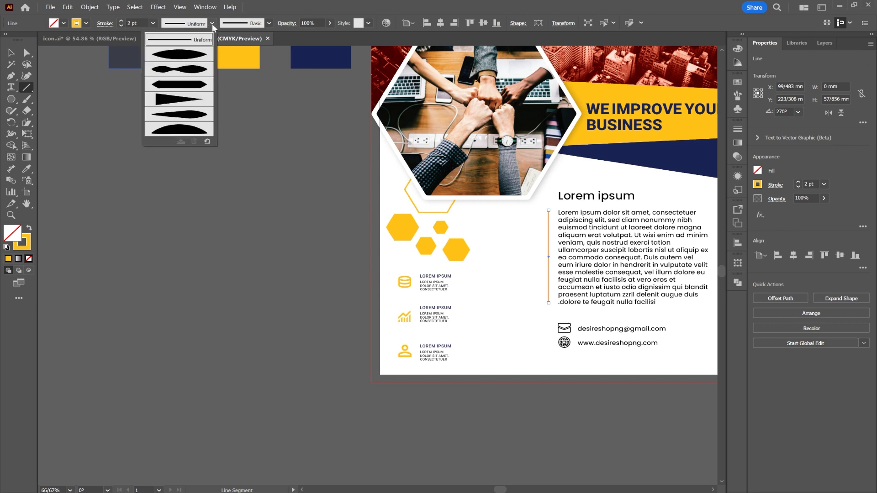
pyautogui.click(268, 23)
pyautogui.click(269, 23)
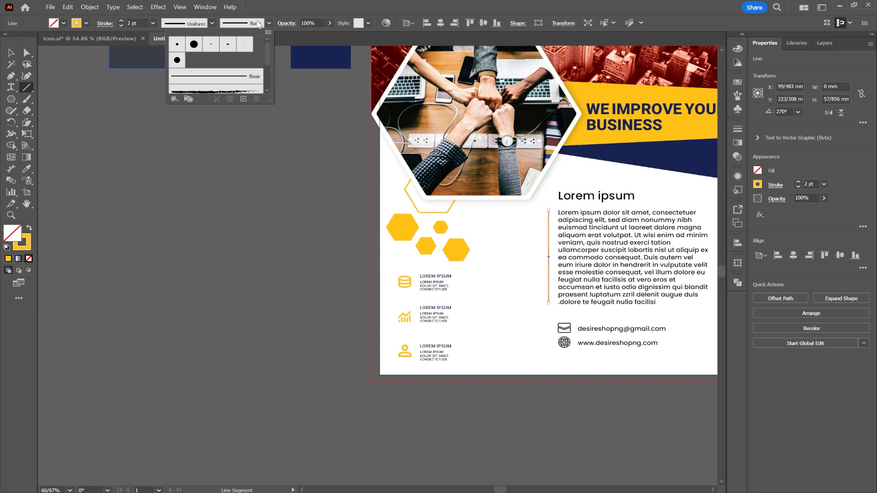
pyautogui.click(213, 23)
pyautogui.click(213, 23)
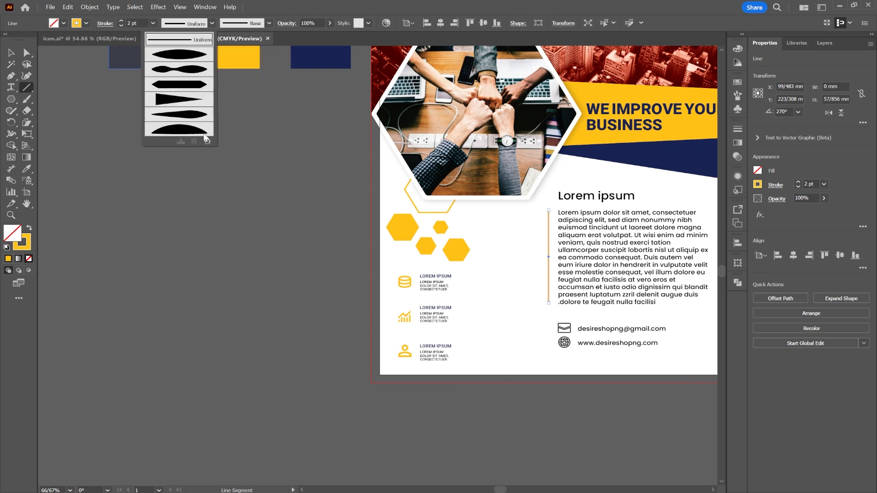
pyautogui.click(222, 183)
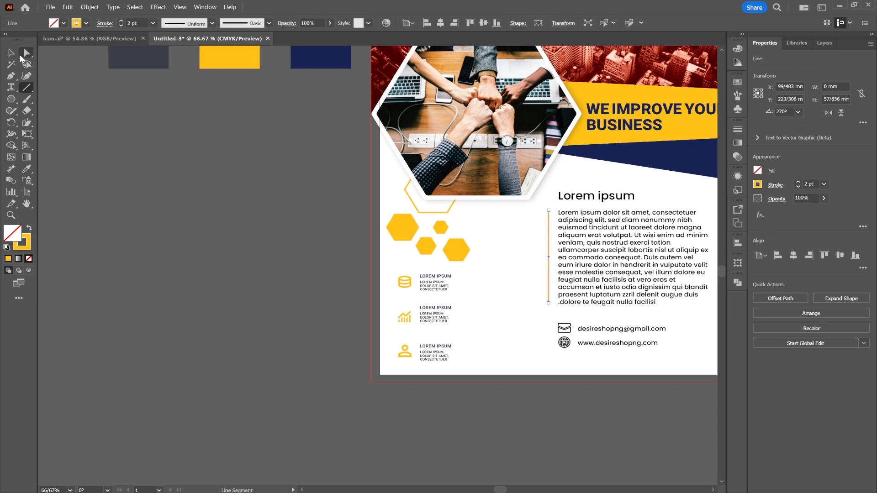
# Step: Open the additional transform options for the vertical yellow line beside the paragraph
pyautogui.click(11, 53)
pyautogui.scroll(3, 556, 250)
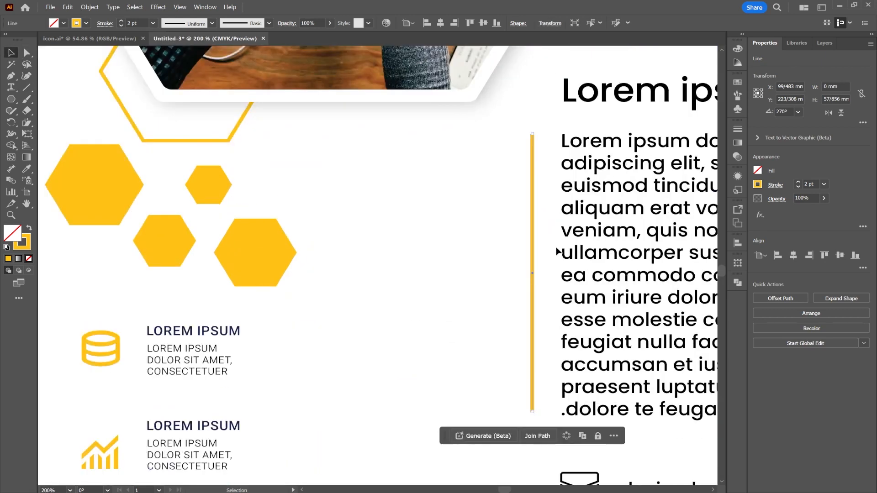
pyautogui.moveTo(471, 253); pyautogui.dragTo(396, 215)
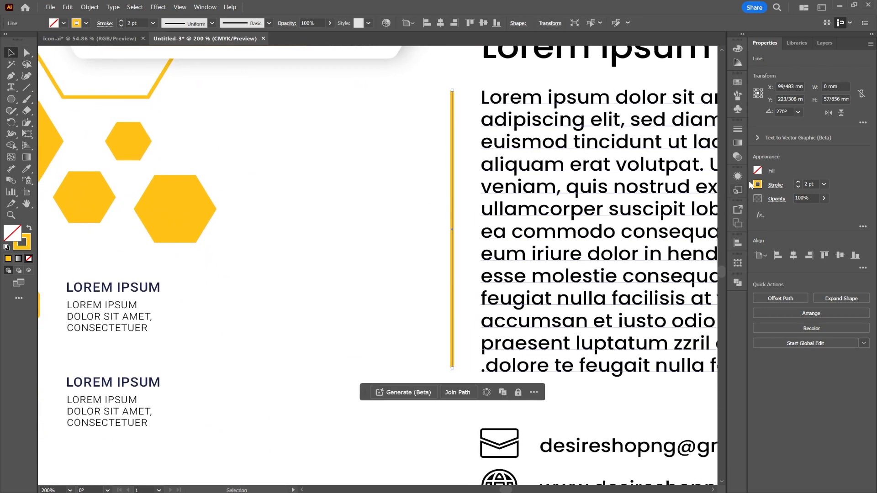
pyautogui.click(863, 122)
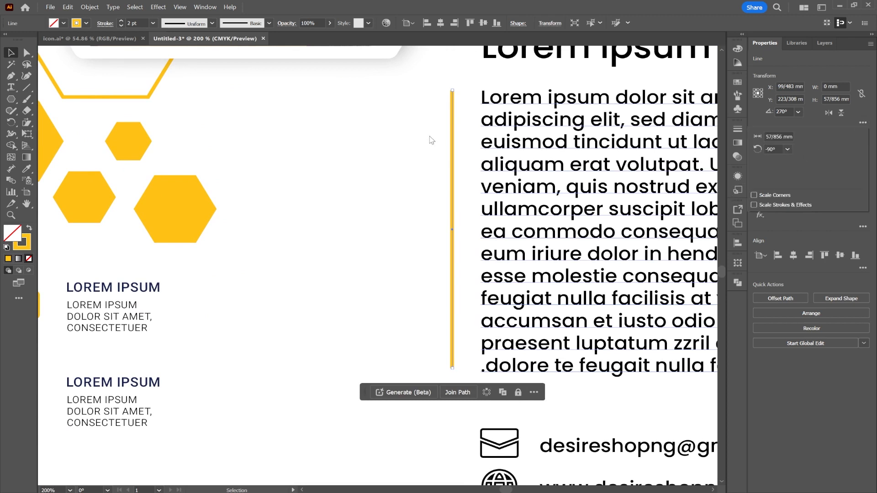
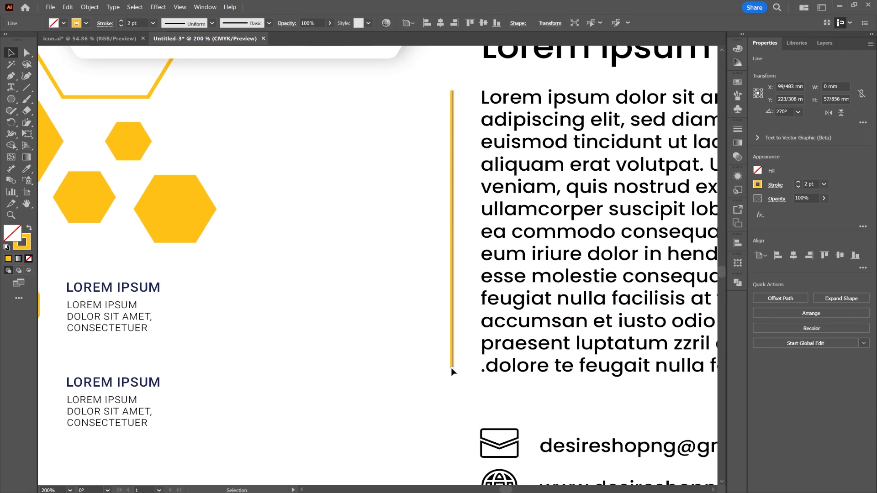
# Step: Insert the missing letter "i" before "ng" in the shop name in both the e-mail line and the website line
pyautogui.click(400, 323)
pyautogui.scroll(-2, 400, 323)
pyautogui.moveTo(514, 308); pyautogui.dragTo(501, 241)
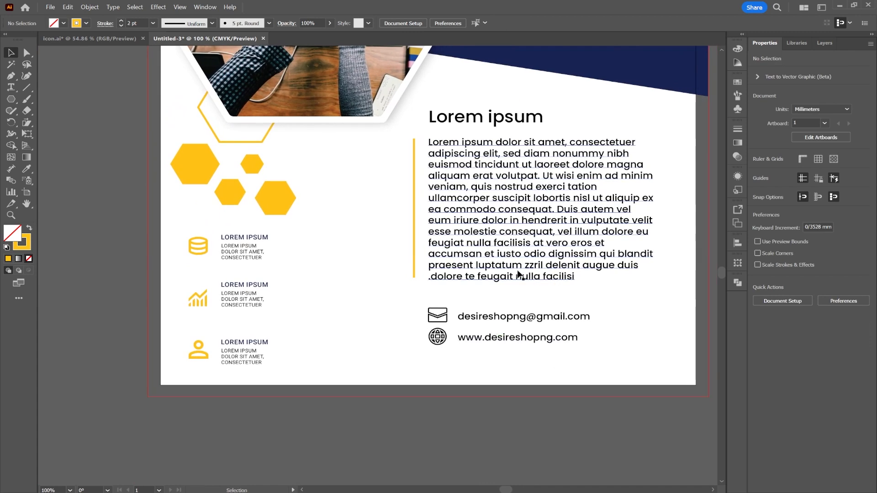
pyautogui.doubleClick(515, 319)
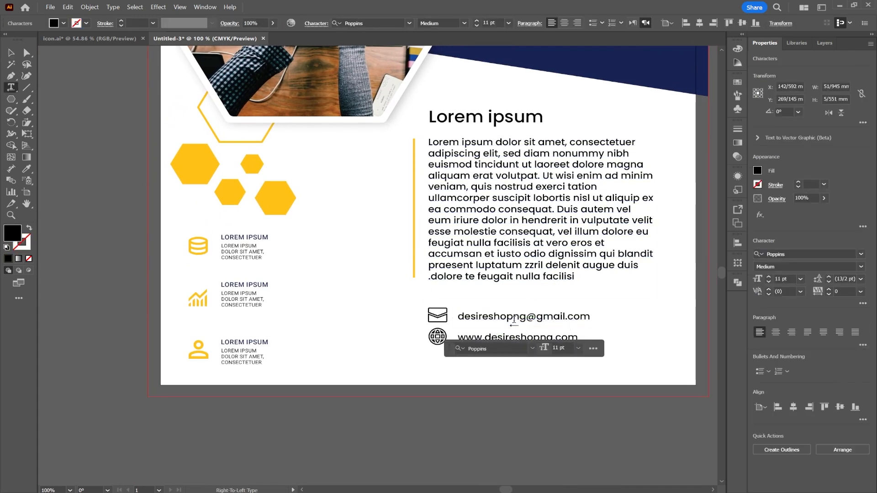
pyautogui.write('i')
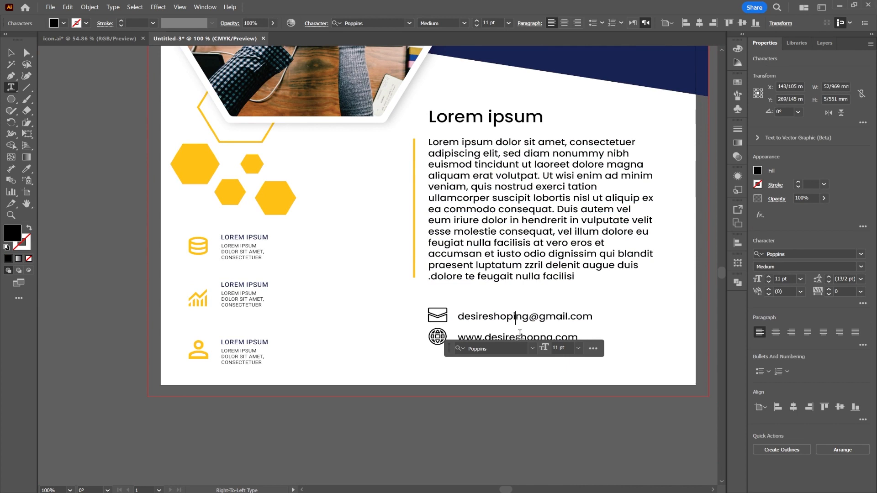
pyautogui.click(526, 338)
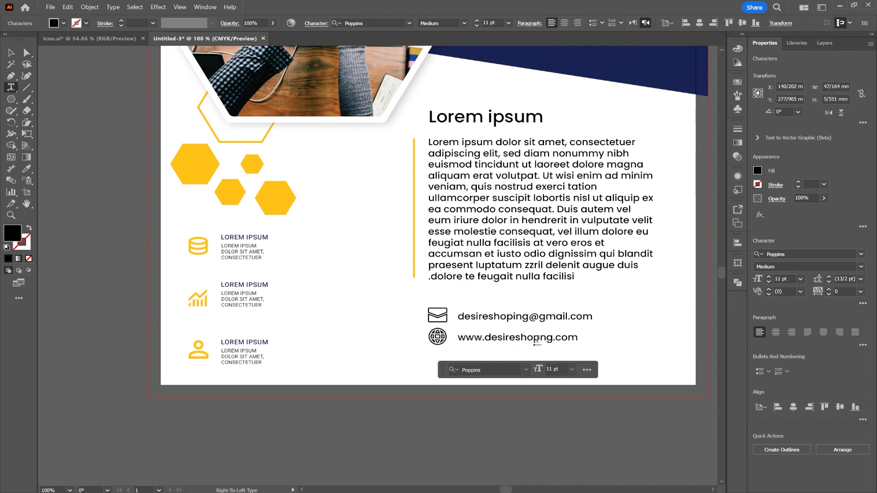
pyautogui.click(540, 342)
pyautogui.write('i')
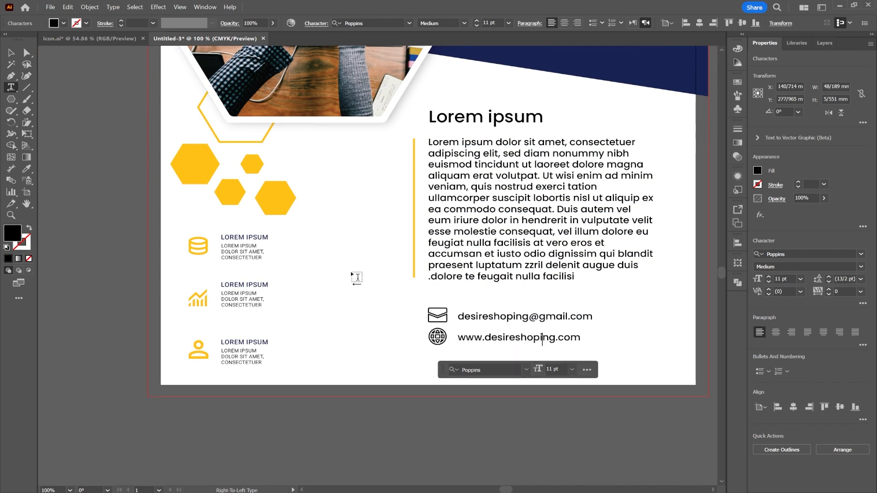
pyautogui.click(12, 53)
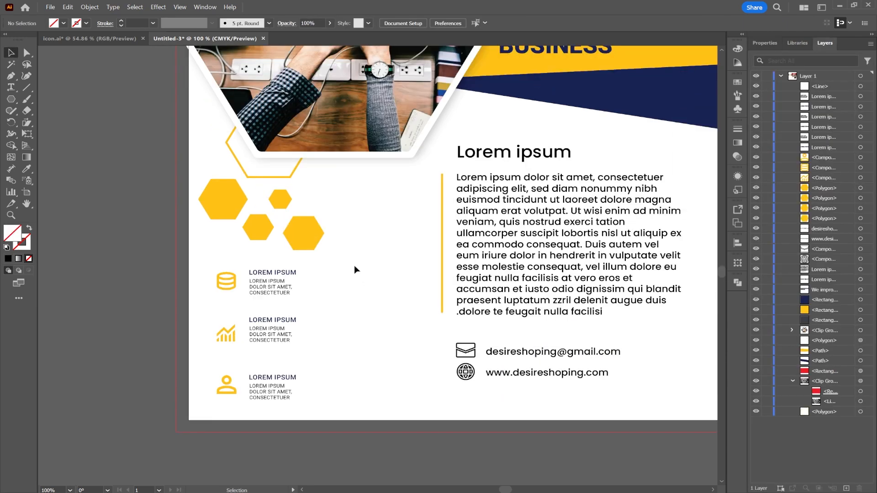
# Step: Duplicate the column of three feature icons with their texts to form a second column between the original and the yellow line
pyautogui.moveTo(214, 404); pyautogui.dragTo(214, 404)
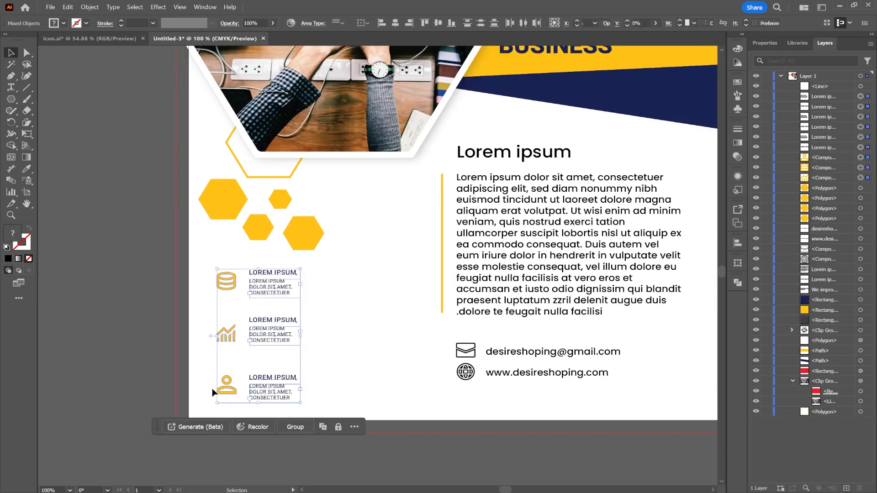
pyautogui.moveTo(270, 322); pyautogui.dragTo(374, 322)
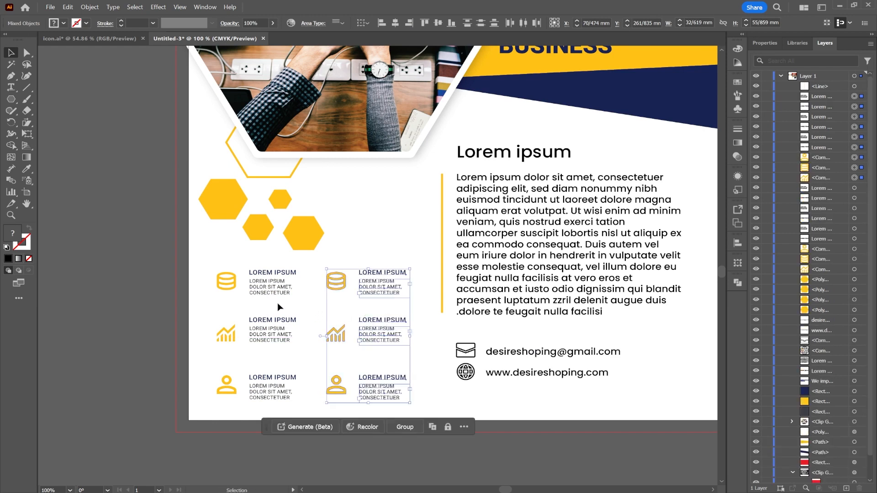
pyautogui.click(120, 249)
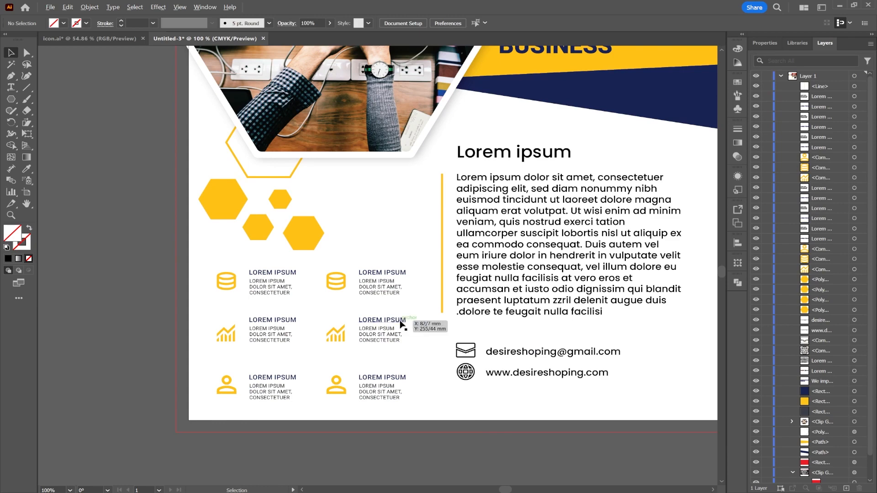
# Step: Delete the dark grey, yellow and navy colour sample squares beside the artboard
pyautogui.scroll(-1, 401, 323)
pyautogui.moveTo(474, 294); pyautogui.dragTo(437, 339)
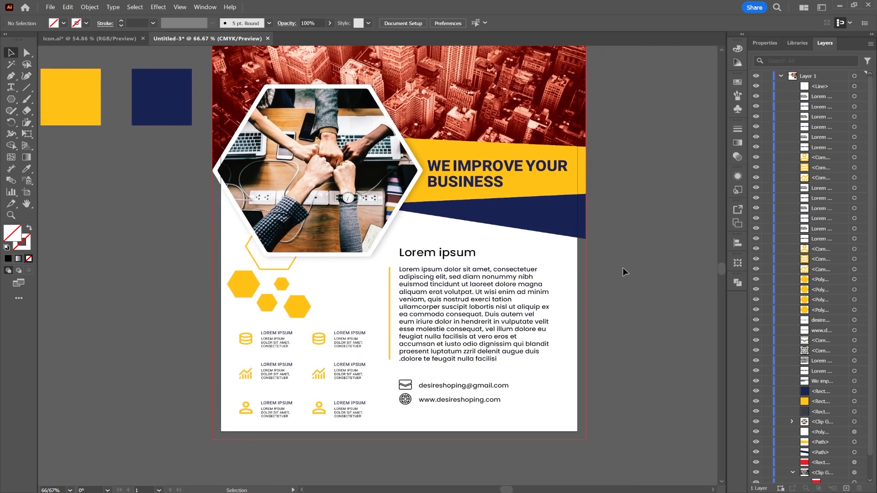
pyautogui.scroll(-1, 505, 268)
pyautogui.moveTo(501, 228); pyautogui.dragTo(473, 271)
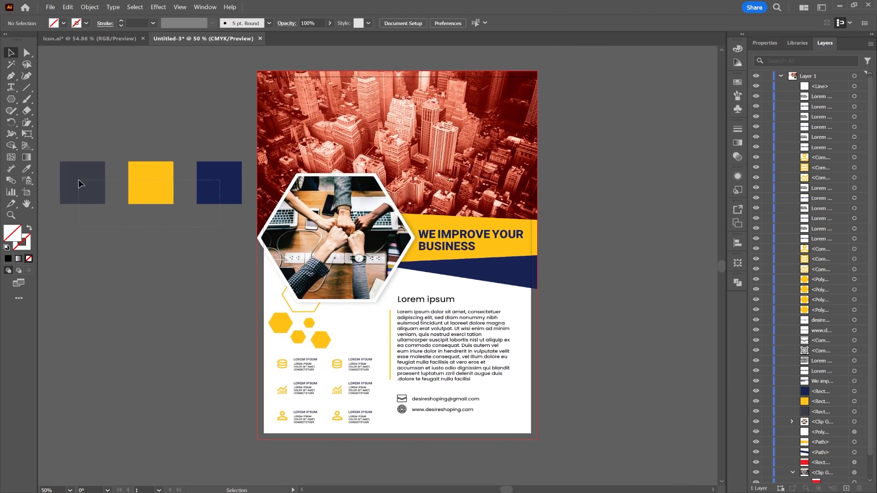
pyautogui.moveTo(79, 182); pyautogui.dragTo(79, 184)
pyautogui.press('Delete')
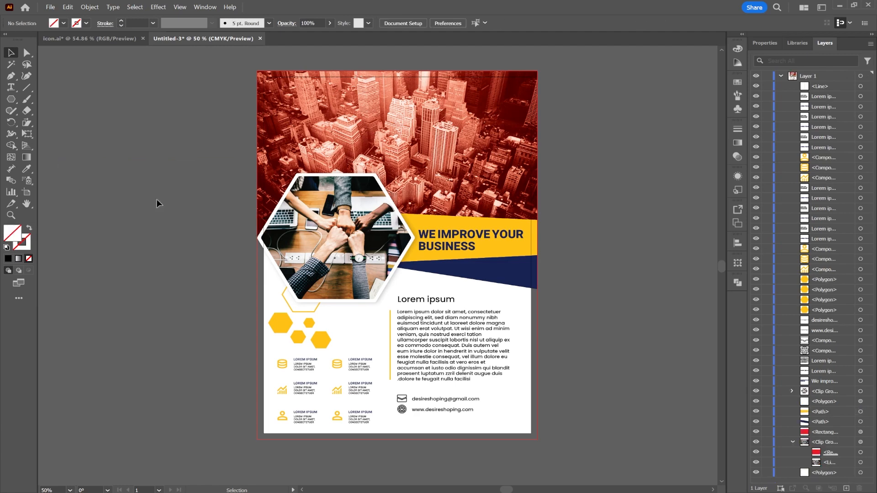
# Step: Draw a rectangle about 220 by 168 mm over the flyer's lower half out to the bleed edges and fill it white
pyautogui.scroll(1, 421, 244)
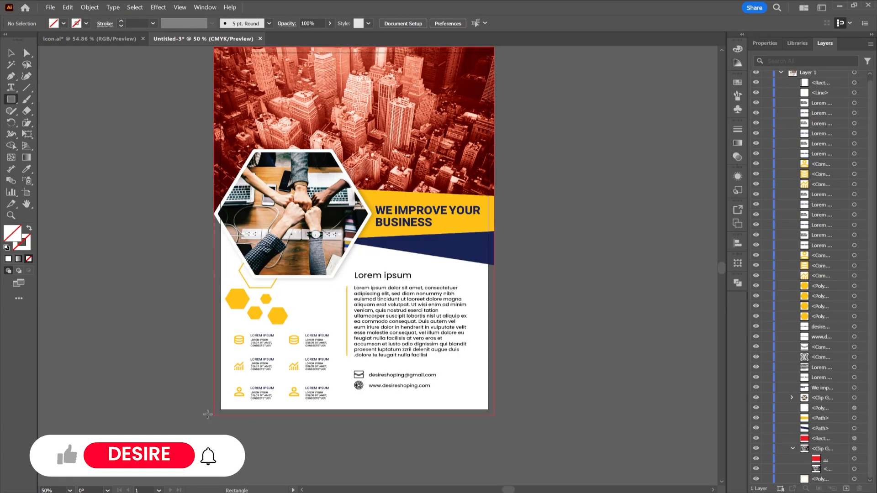
pyautogui.moveTo(213, 417)
pyautogui.mouseDown()
pyautogui.moveTo(464, 216)
pyautogui.moveTo(492, 211)
pyautogui.moveTo(491, 226)
pyautogui.moveTo(494, 213)
pyautogui.mouseUp()
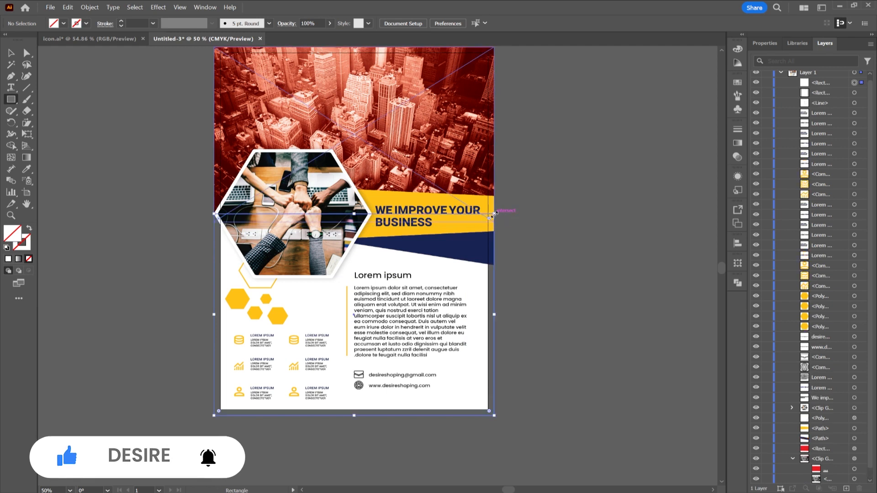
pyautogui.click(63, 24)
pyautogui.click(22, 41)
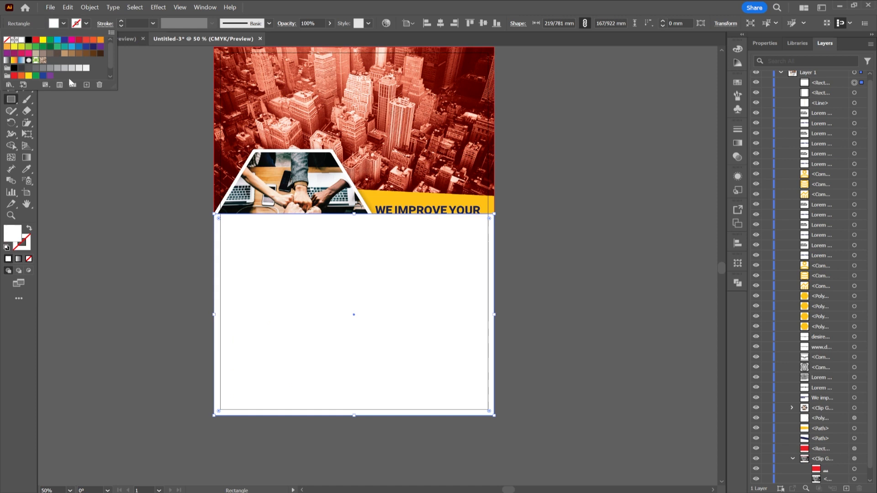
pyautogui.click(347, 251)
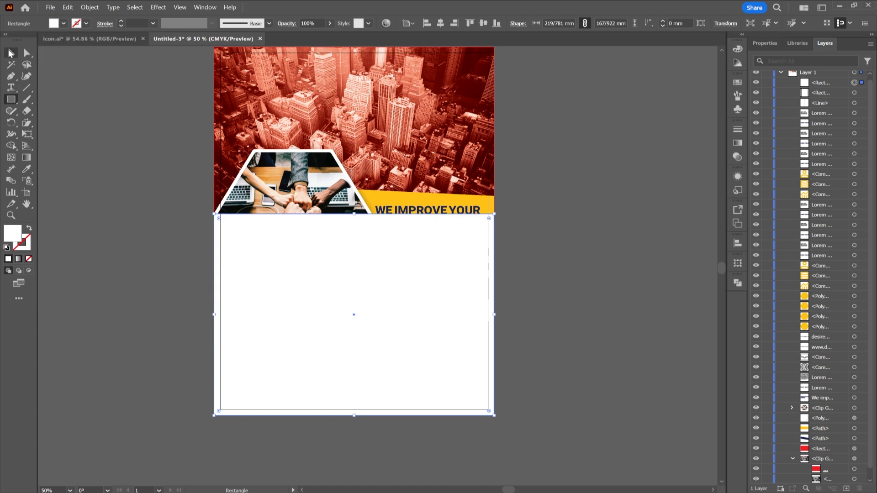
# Step: Send the white rectangle on the flyer's lower half to the back, behind all other artwork
pyautogui.press('v')
pyautogui.rightClick(377, 302)
pyautogui.moveTo(436, 442)
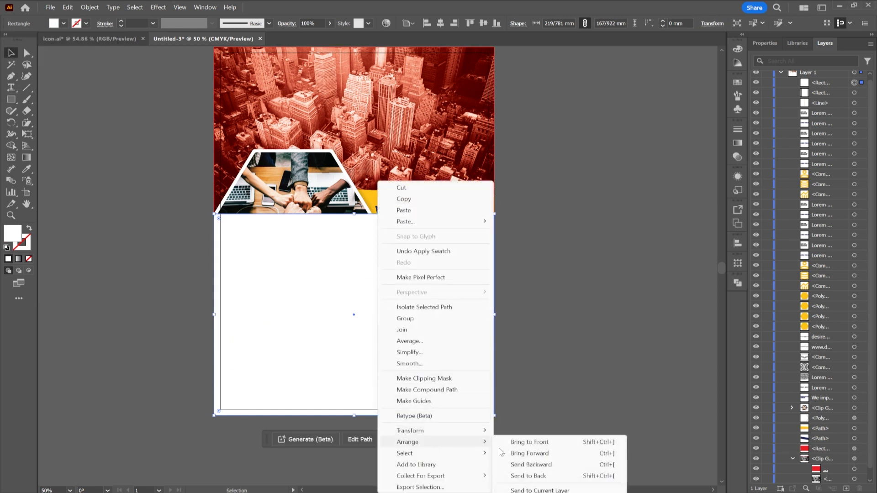
pyautogui.click(529, 476)
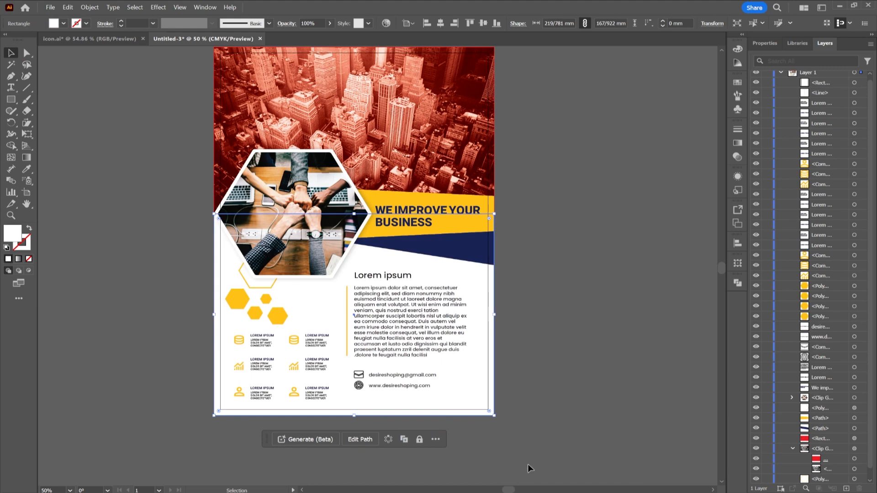
pyautogui.click(554, 295)
# Step: Draw a rectangle about 220 by 307 mm covering the whole flyer out to the bleed edges
pyautogui.scroll(-1, 482, 286)
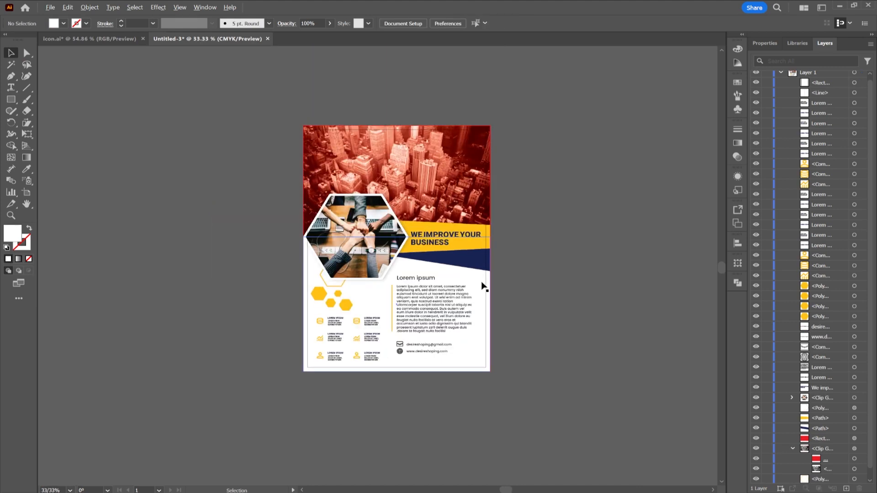
pyautogui.scroll(2, 484, 255)
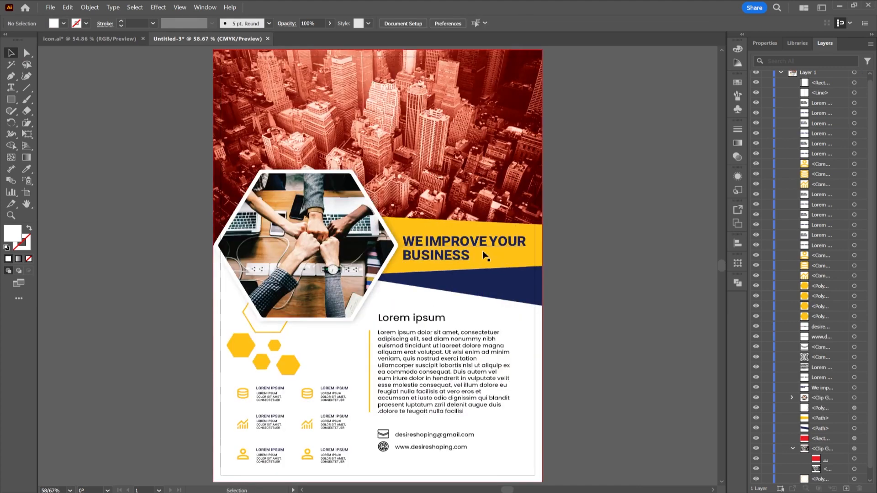
pyautogui.click(11, 99)
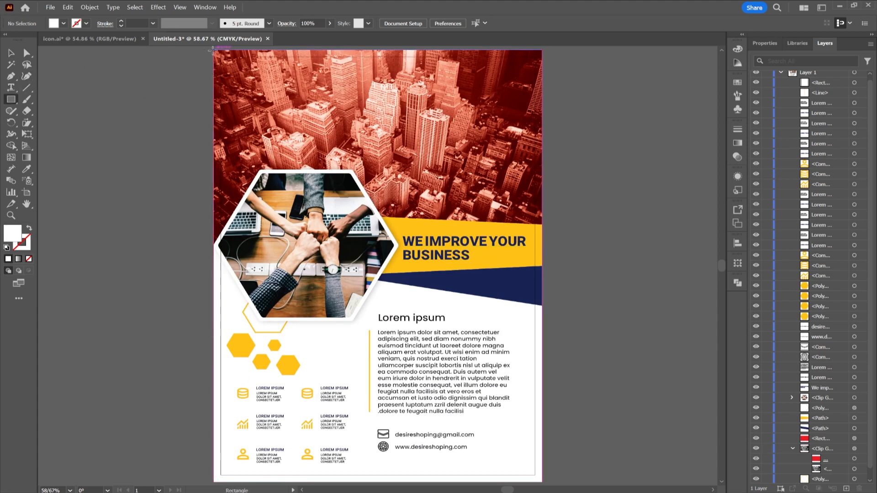
pyautogui.moveTo(213, 51); pyautogui.dragTo(542, 481)
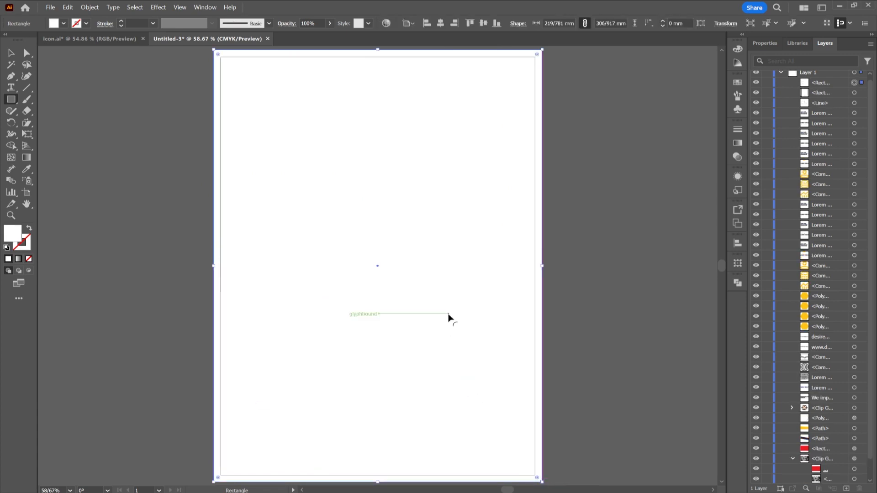
# Step: Make a clipping mask from all the artwork using the full-bleed rectangle on top, and deselect everything
pyautogui.hotkey('ctrl', 'a')
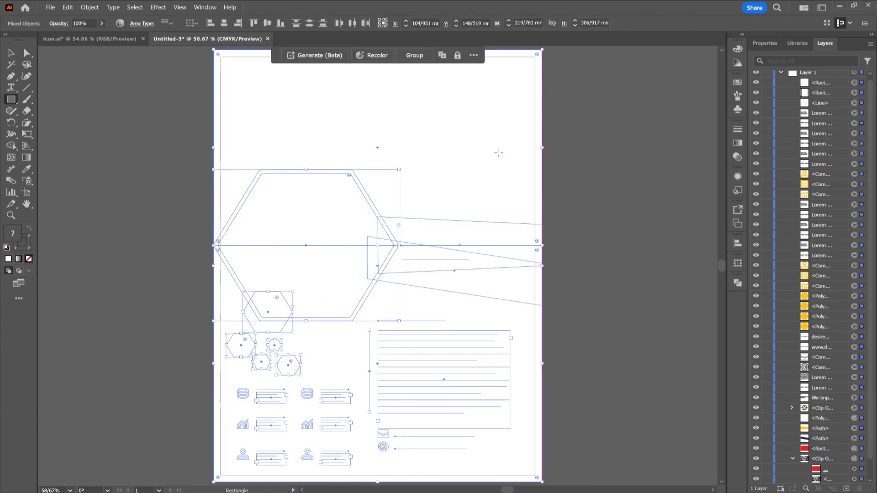
pyautogui.rightClick(482, 143)
pyautogui.click(530, 290)
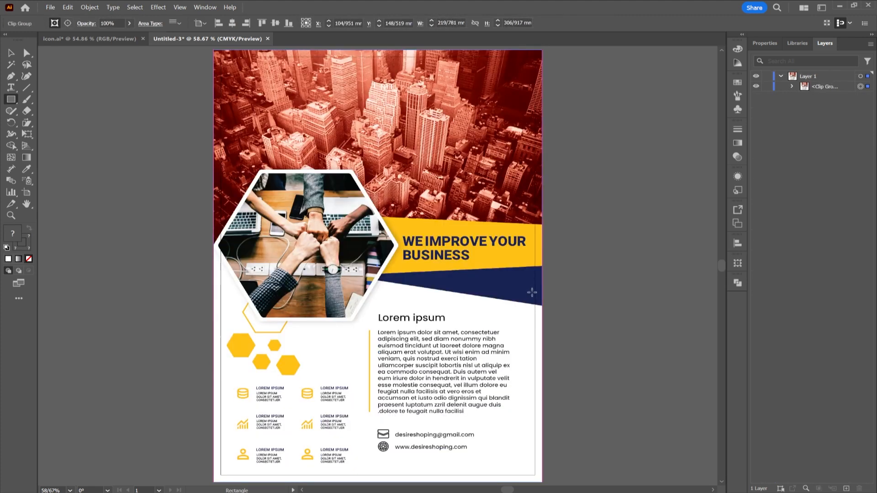
pyautogui.click(11, 53)
pyautogui.click(93, 145)
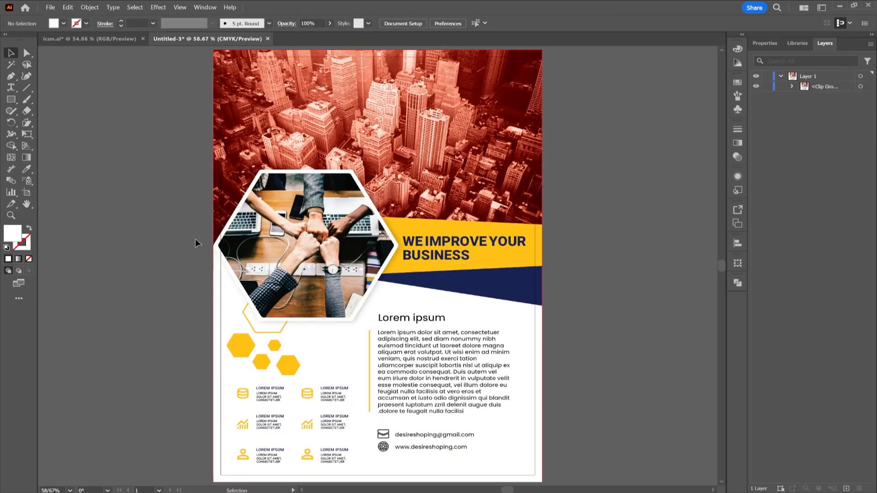